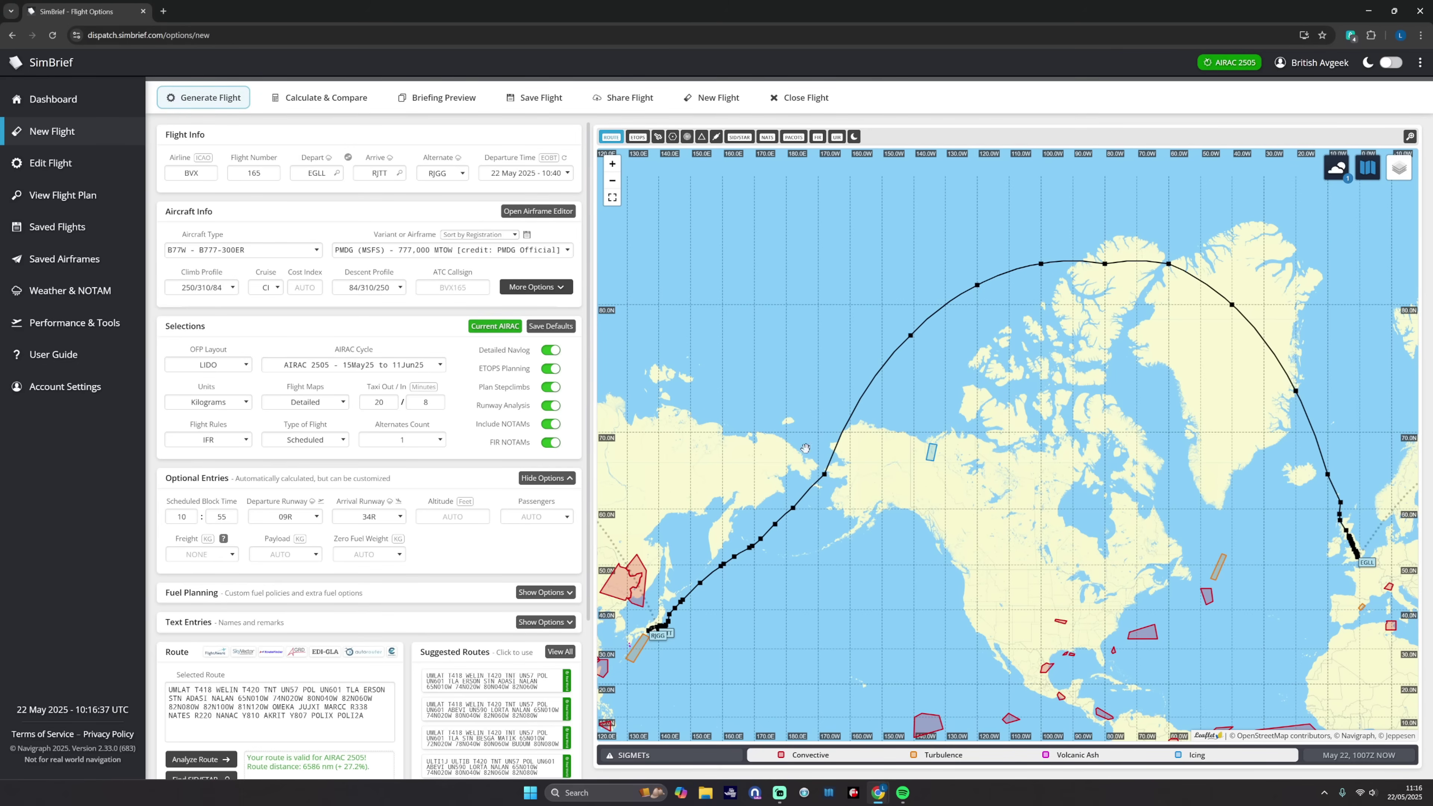
- Check the airline BVX, departure EGLL and arrival RJTT fields
scroll(480, 532, "down", 3)
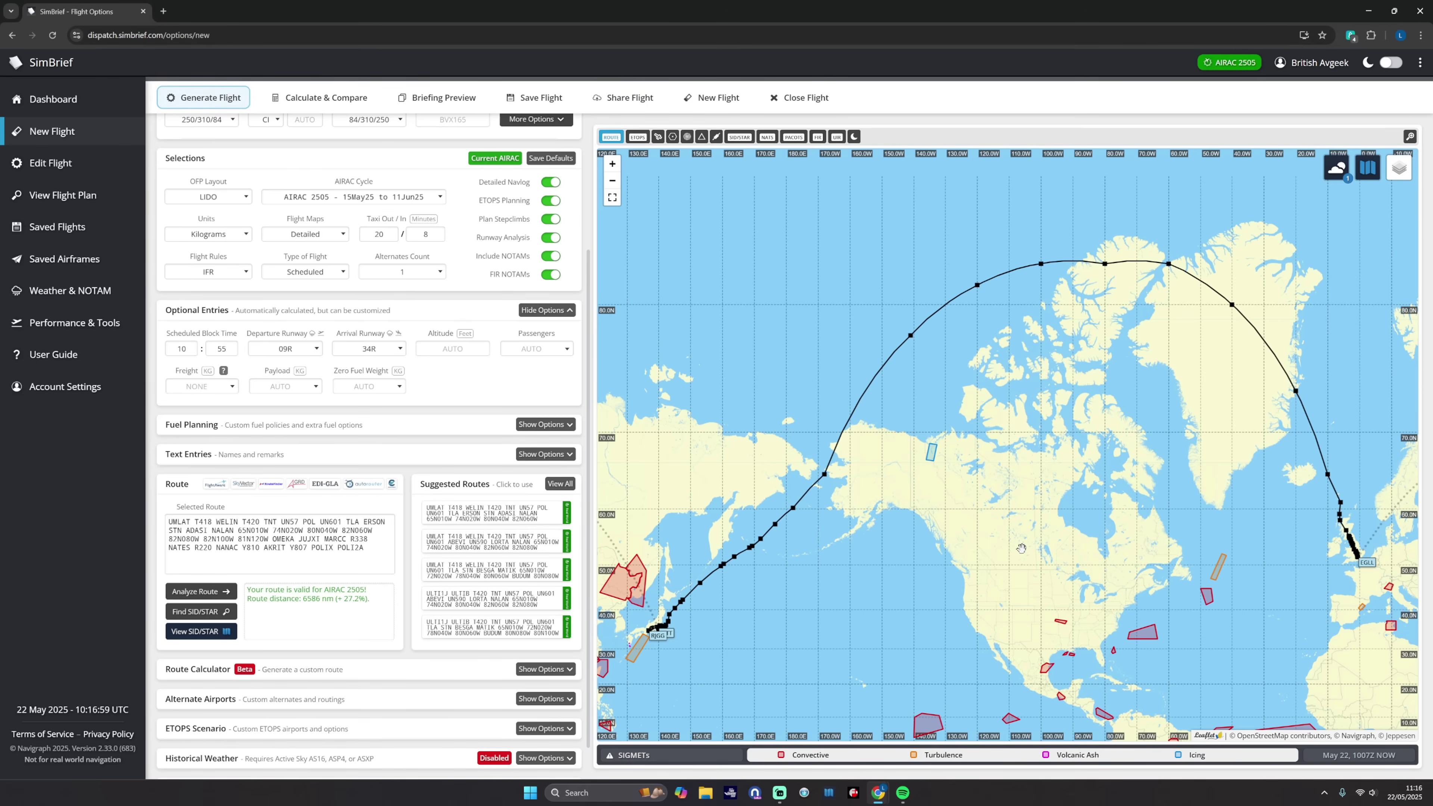
scroll(383, 206, "up", 3)
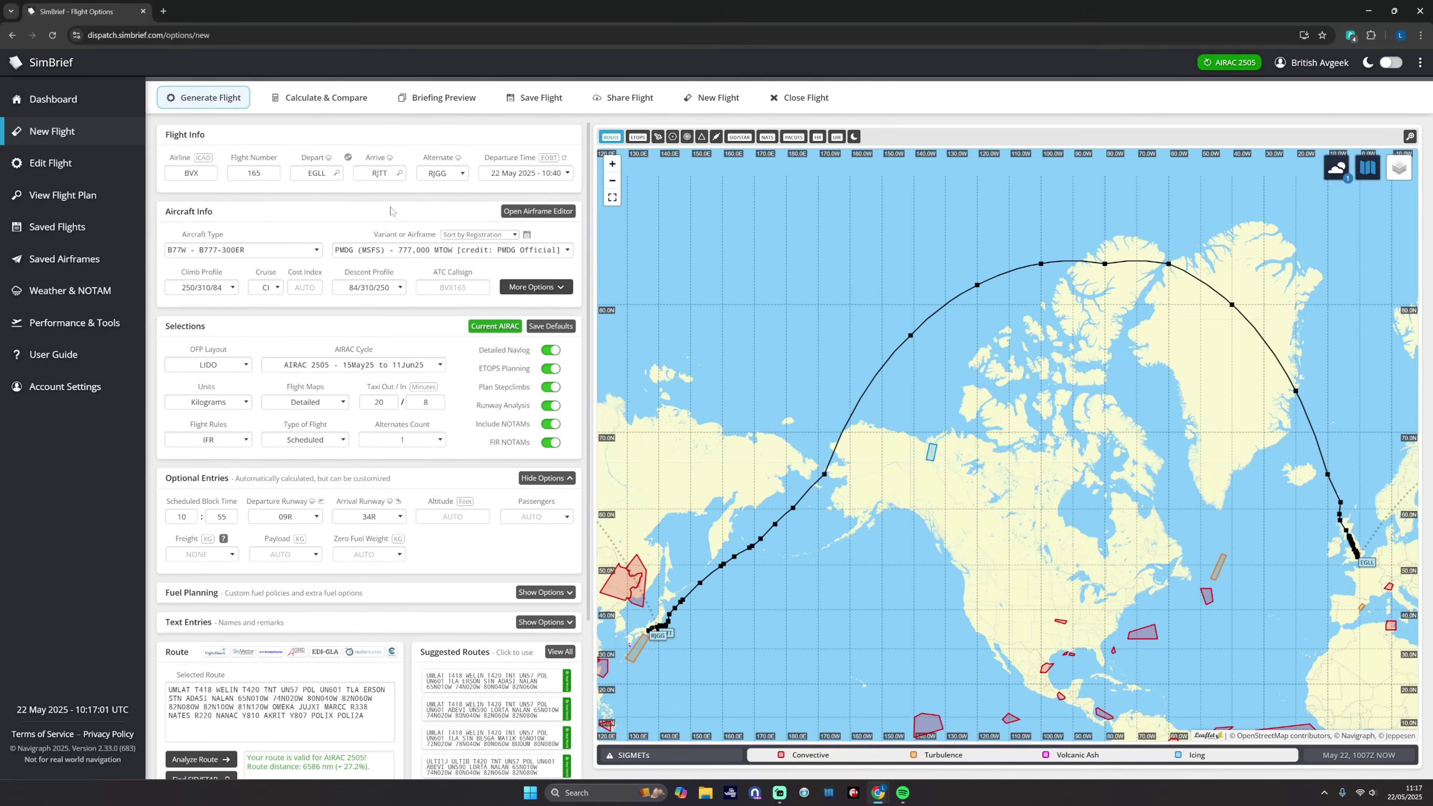
left_click(316, 173)
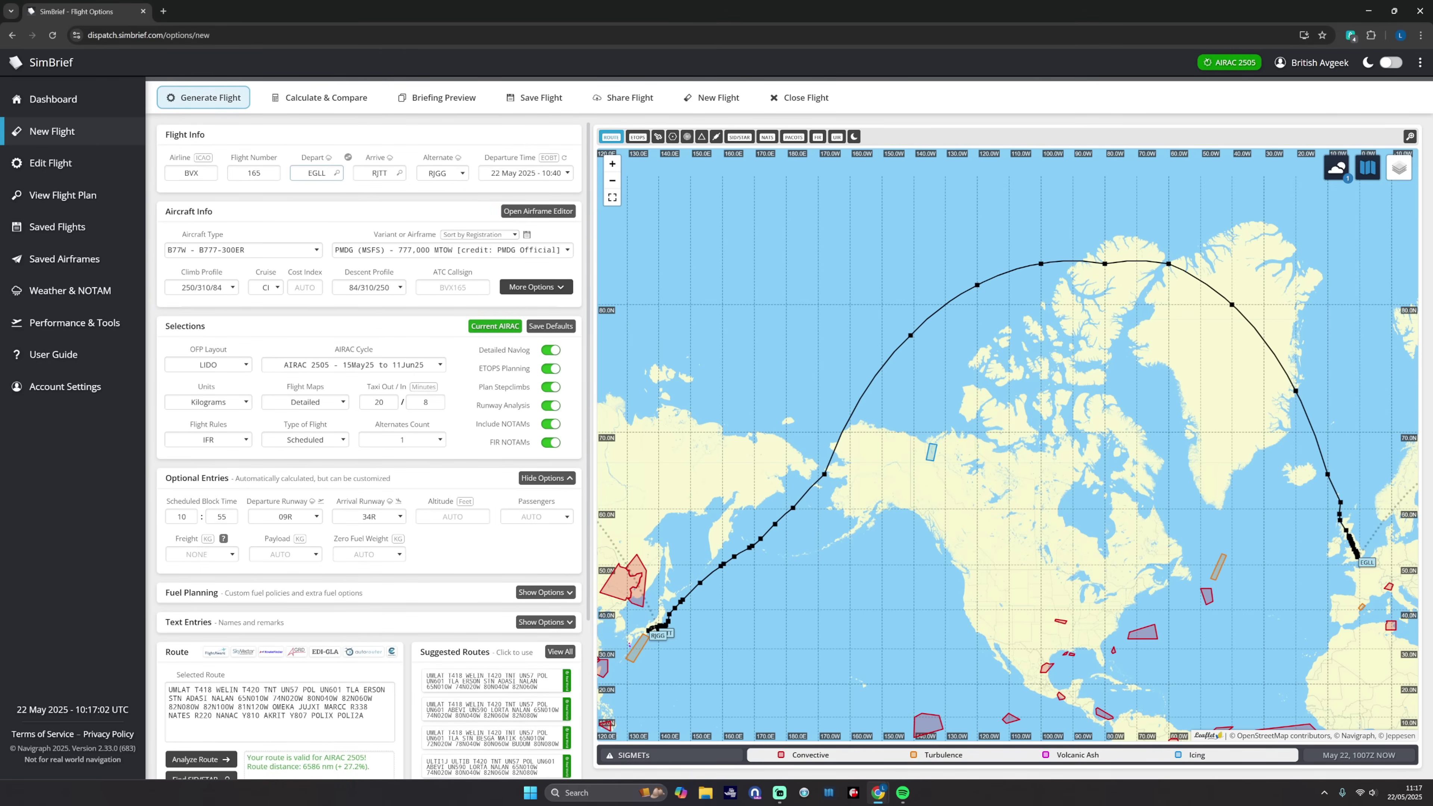
left_click(187, 172)
left_click(377, 173)
left_click(324, 186)
- Pan and zoom the route map to show Europe and Asia around EGLL
scroll(479, 480, "down", 1)
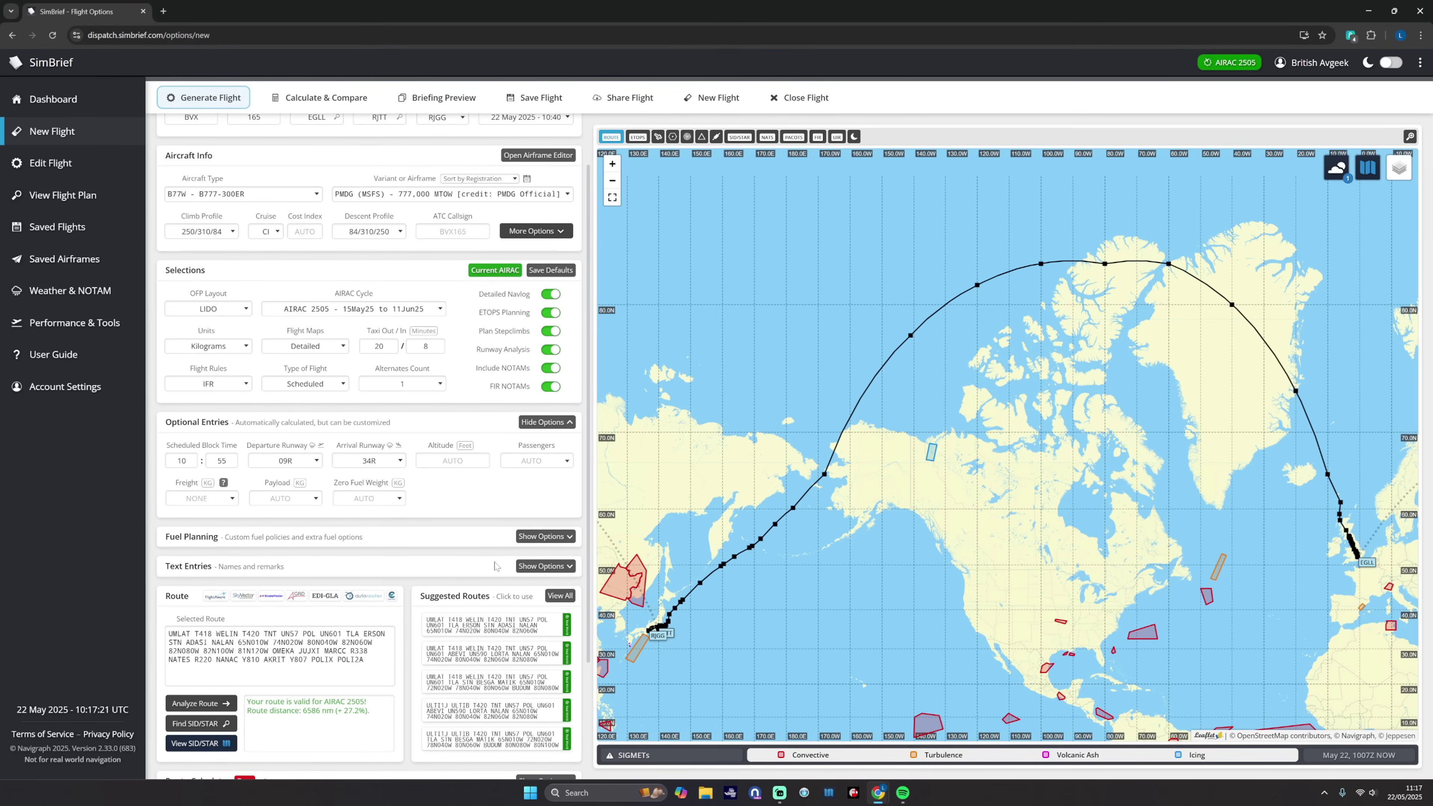
scroll(504, 566, "up", 1)
left_click_drag(1354, 536, 844, 467)
scroll(710, 468, "up", 1)
left_click_drag(710, 468, 590, 467)
scroll(590, 467, "down", 1)
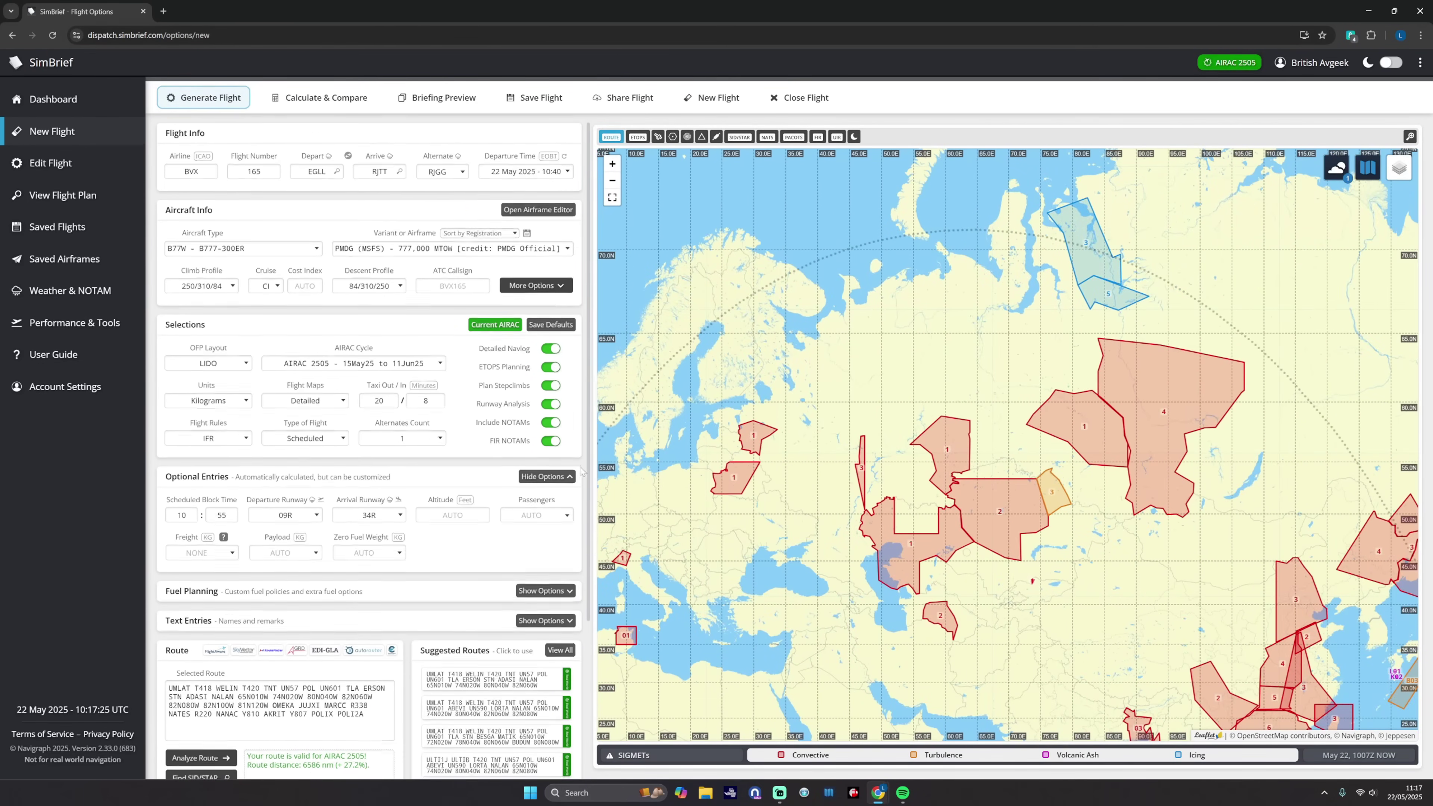
scroll(1367, 508, "down", 1)
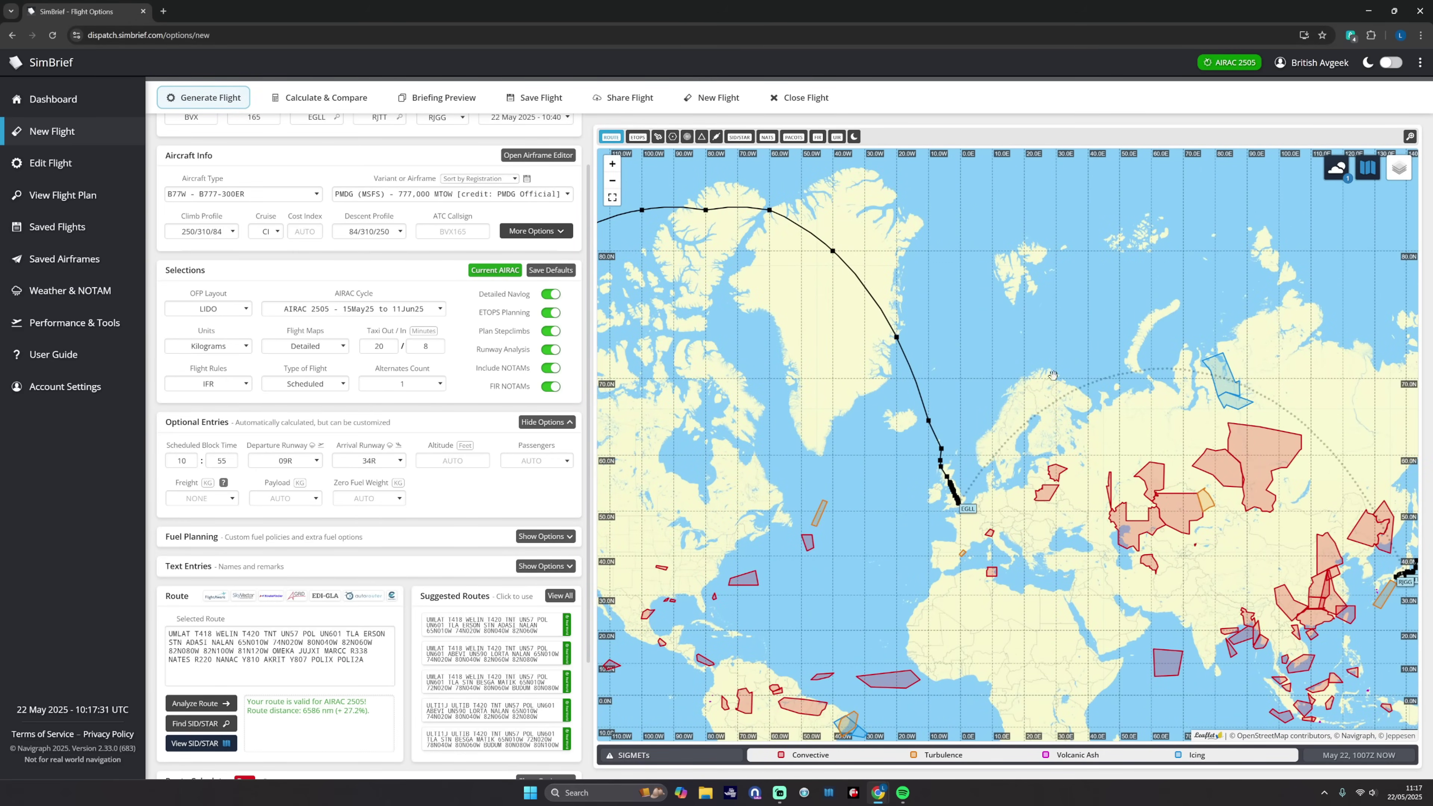
left_click_drag(1349, 467, 1229, 446)
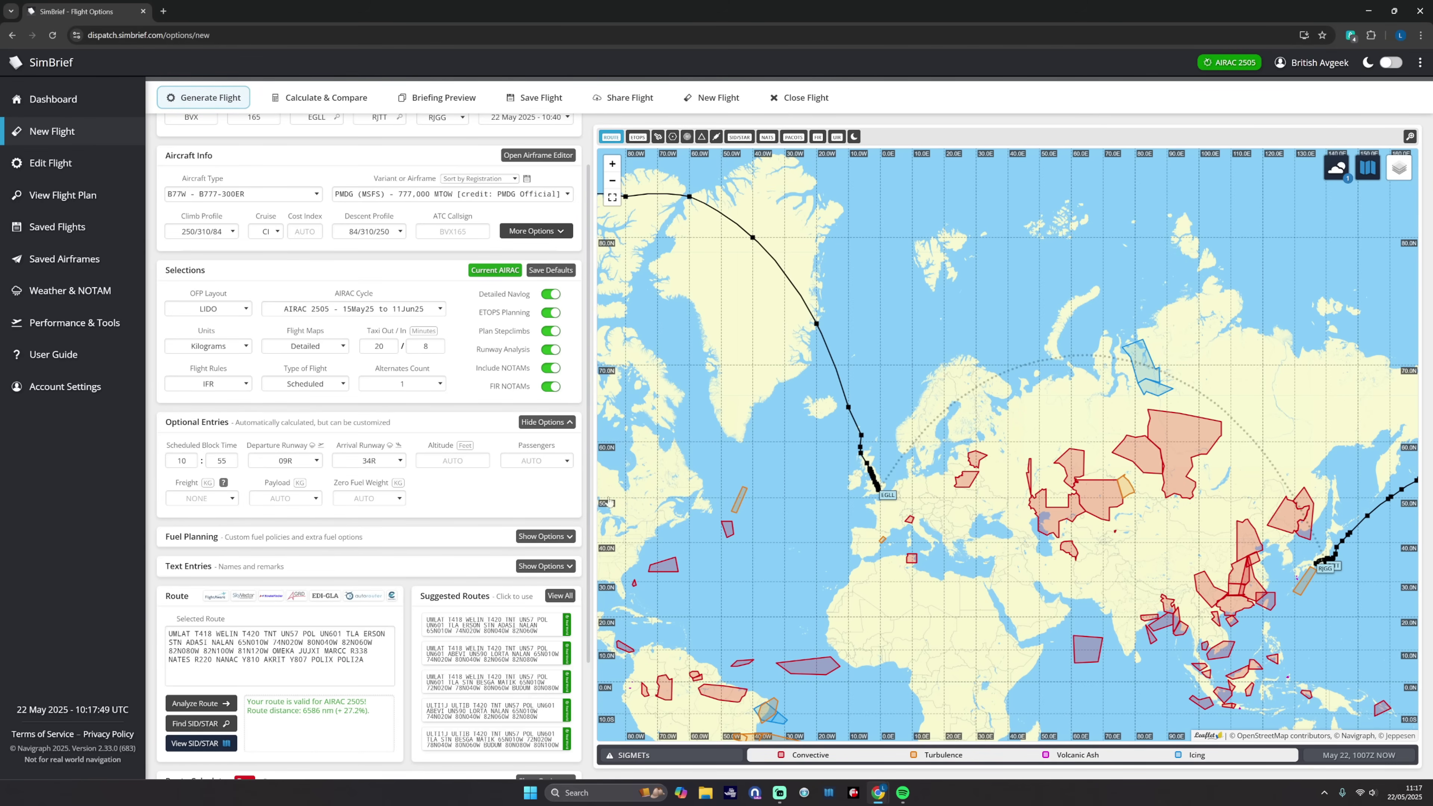
left_click_drag(823, 501, 793, 489)
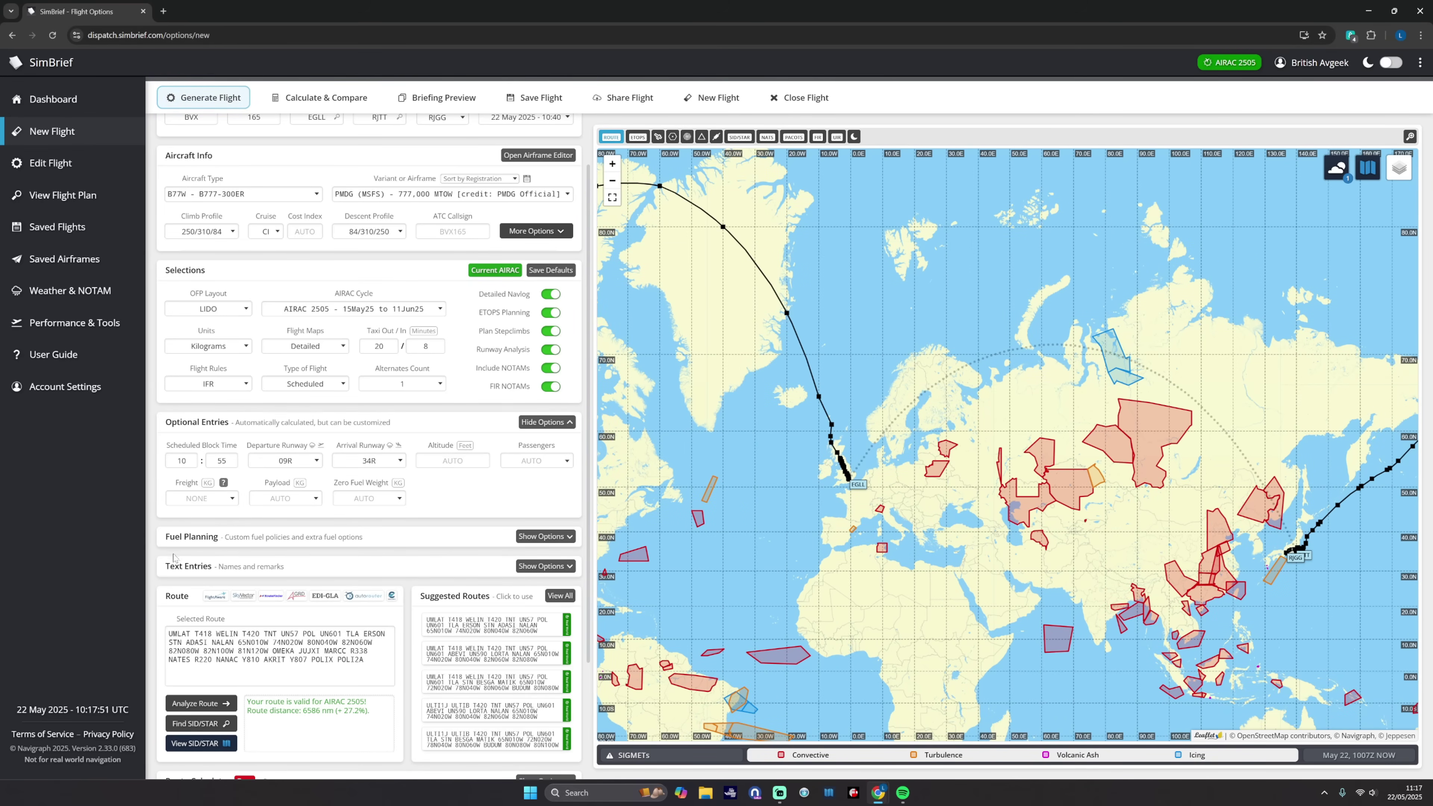
scroll(333, 440, "down", 2)
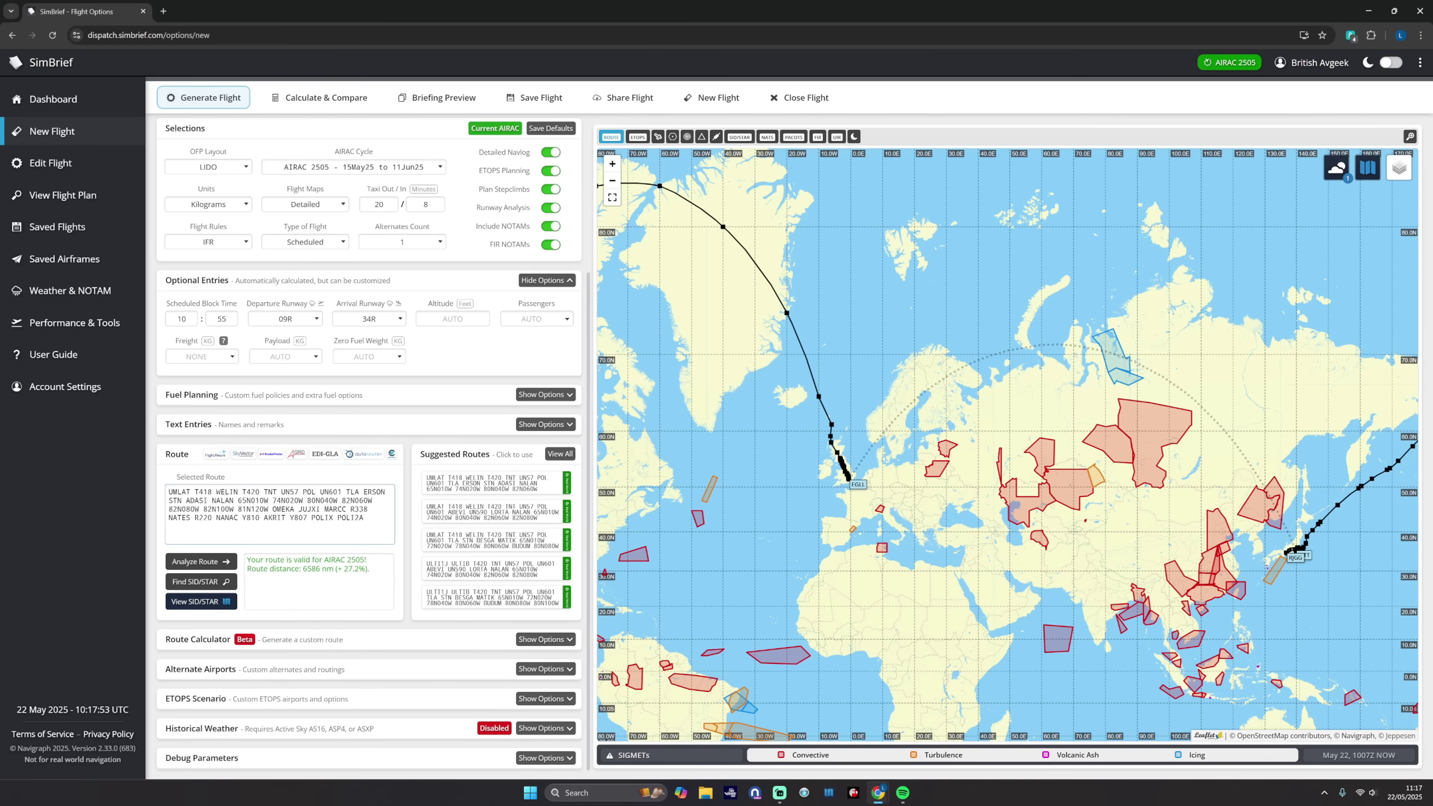
left_click_drag(171, 639, 244, 646)
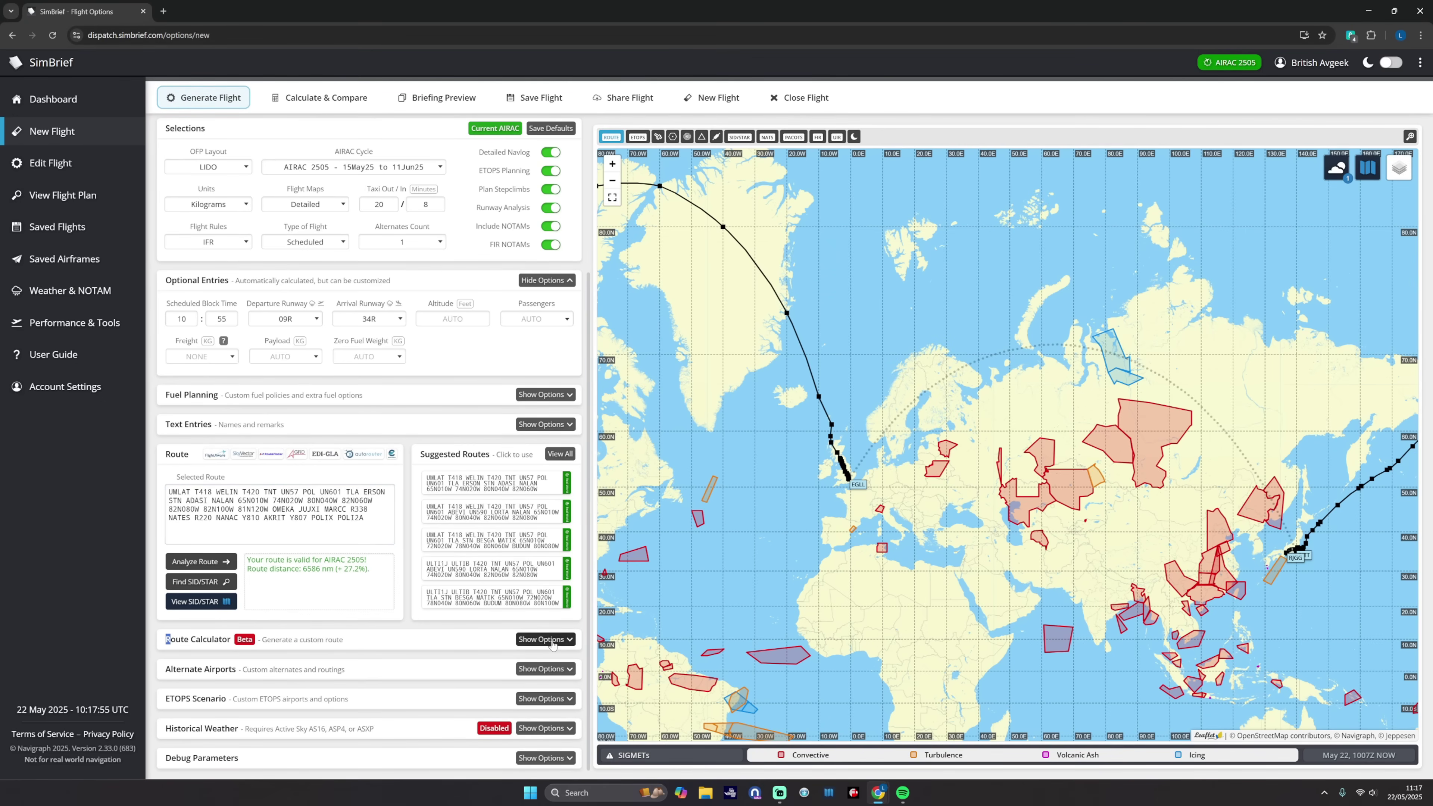
- Expand the Route Calculator options and recentre the map on the Eurasian route
left_click(545, 639)
scroll(410, 626, "down", 4)
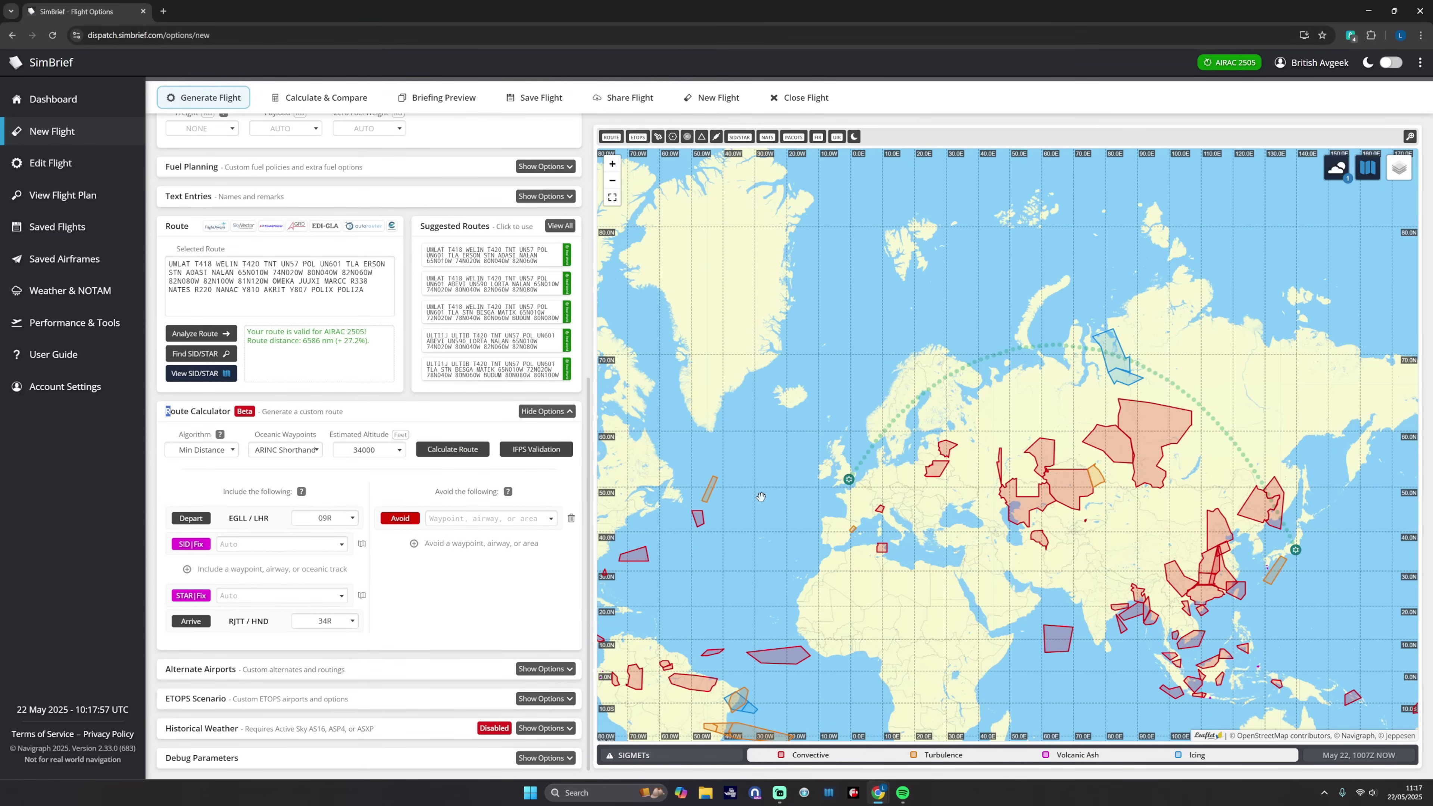
left_click_drag(839, 528, 775, 499)
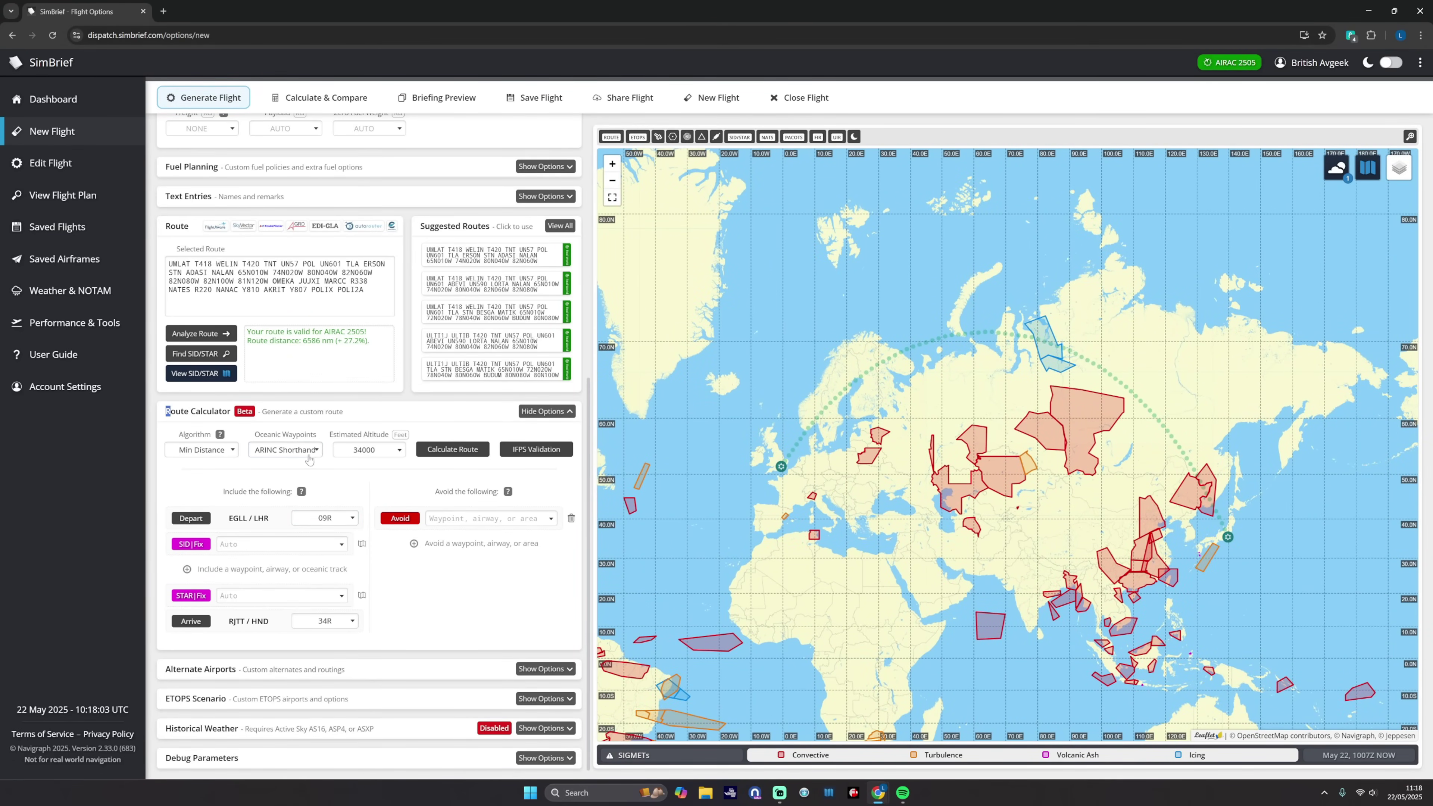
triple_click(271, 434)
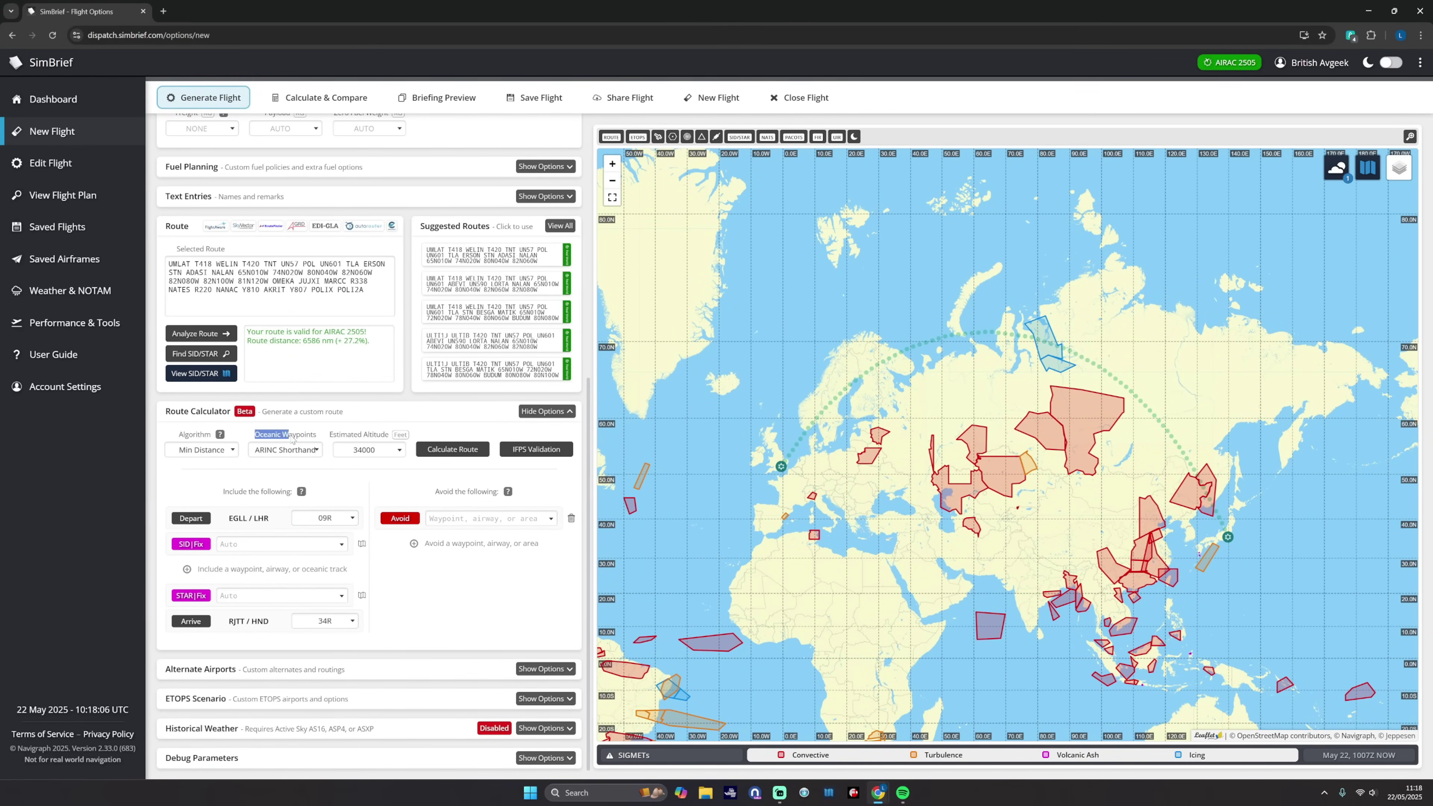
left_click(337, 470)
- Read the Avoid help, then open the list of predefined areas to avoid
left_click(508, 492)
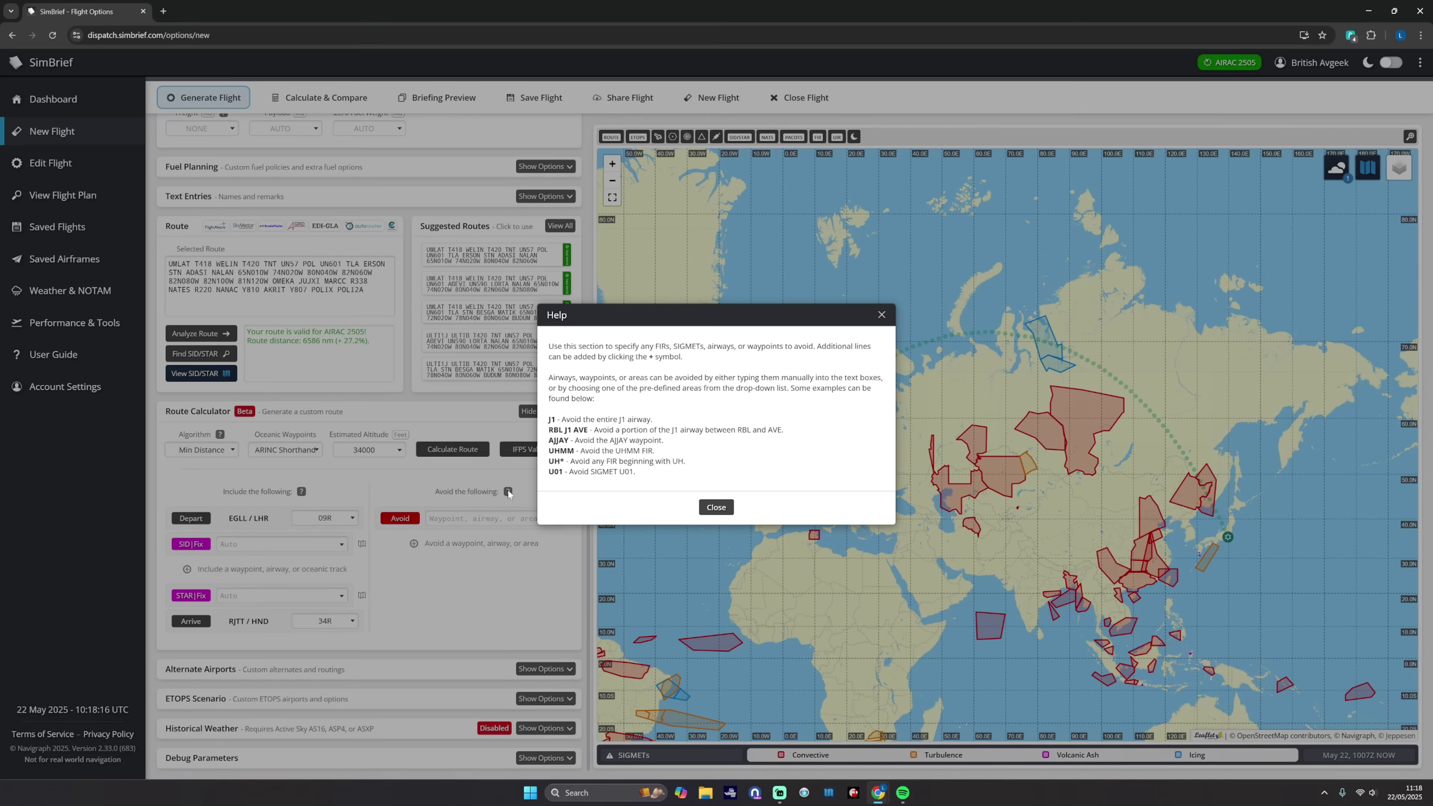
left_click(715, 507)
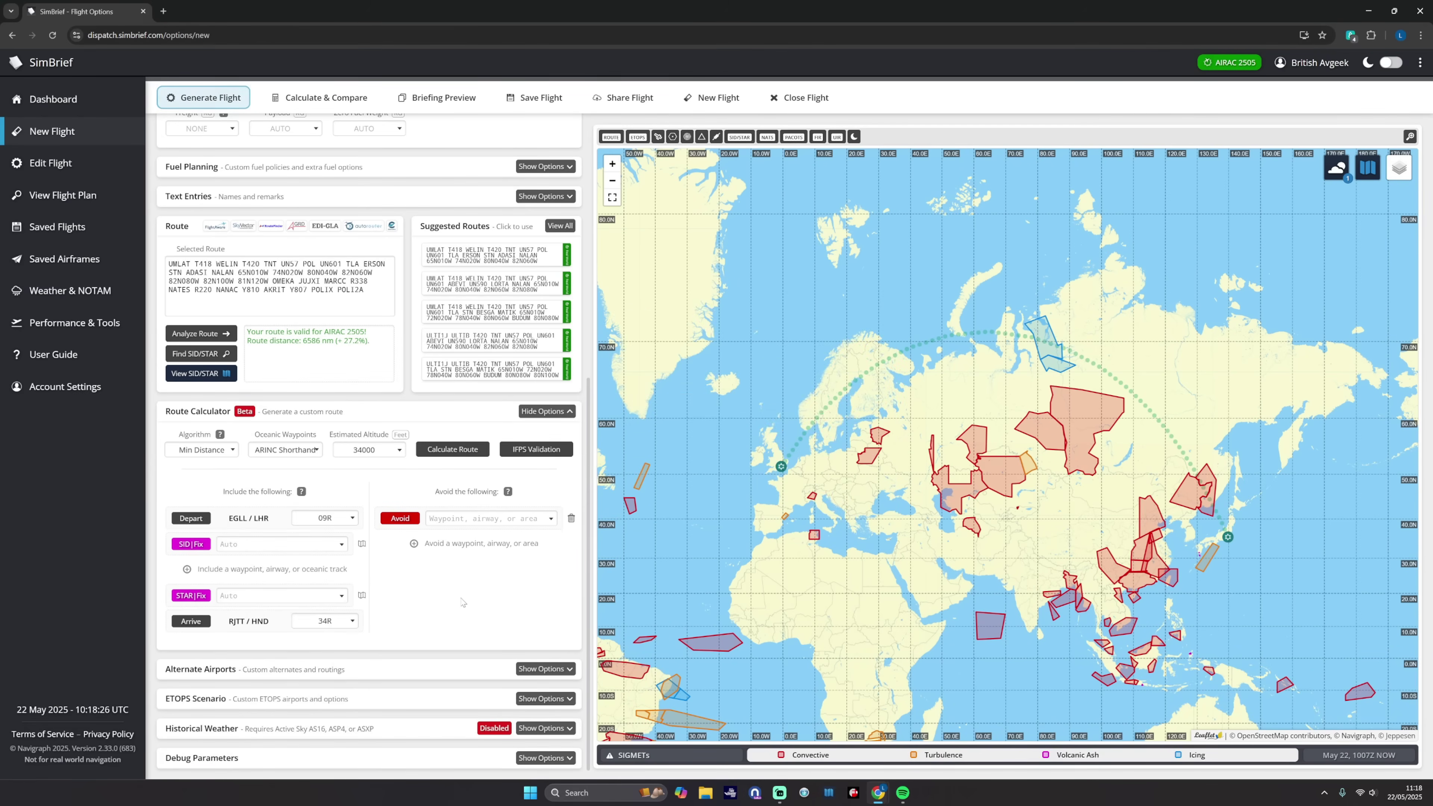
left_click(550, 525)
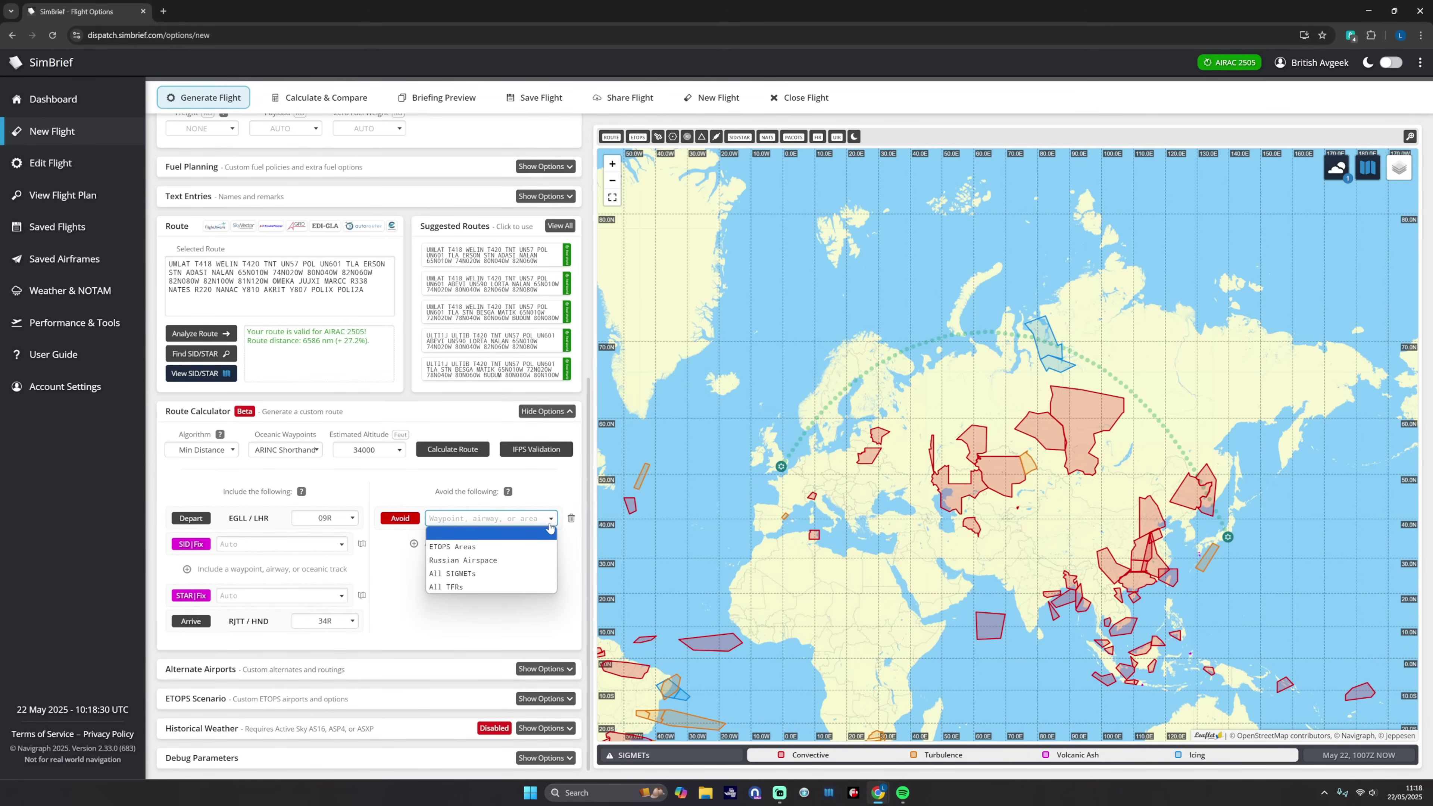
- Avoid all Russian airspace and add a second avoid entry
left_click(531, 561)
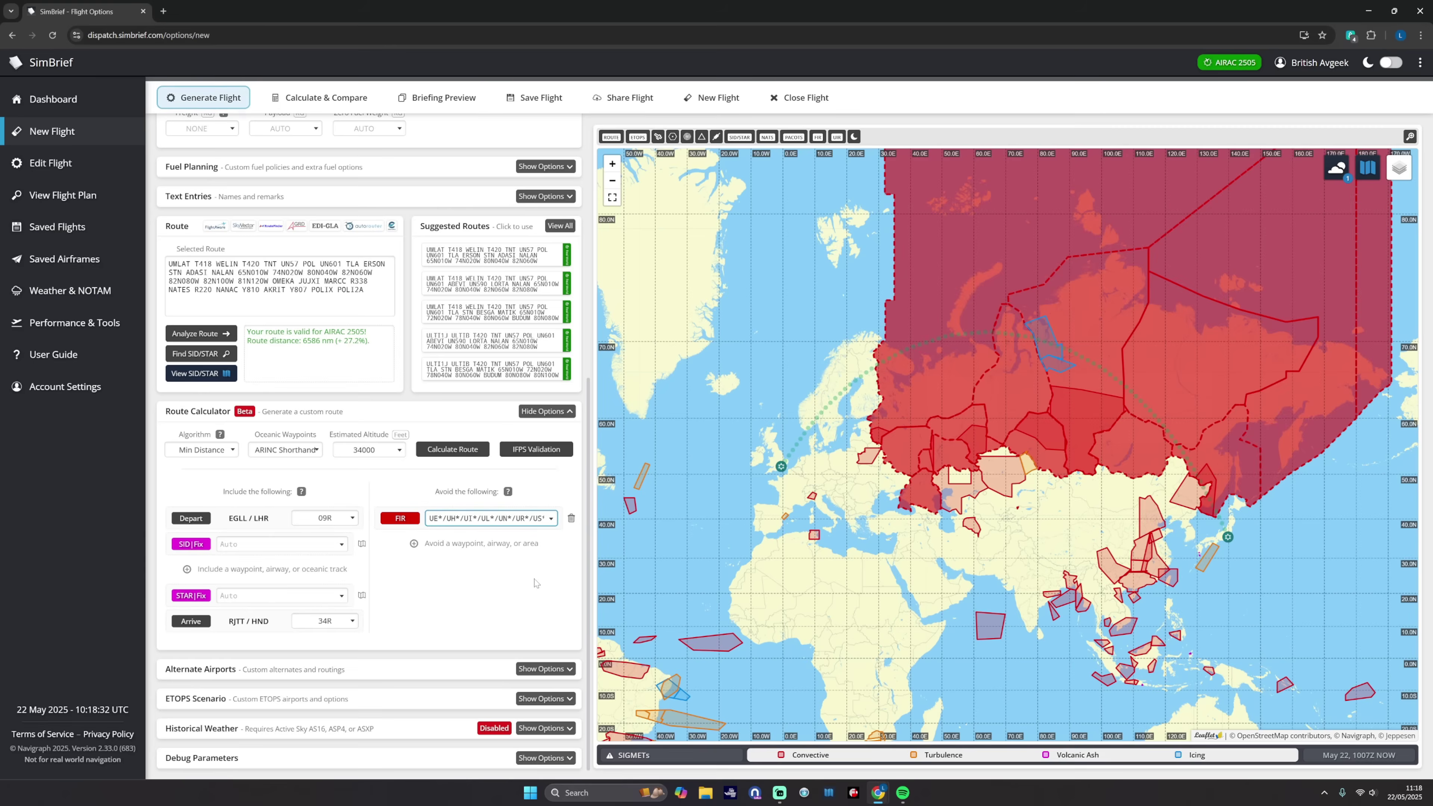
left_click_drag(832, 416, 785, 441)
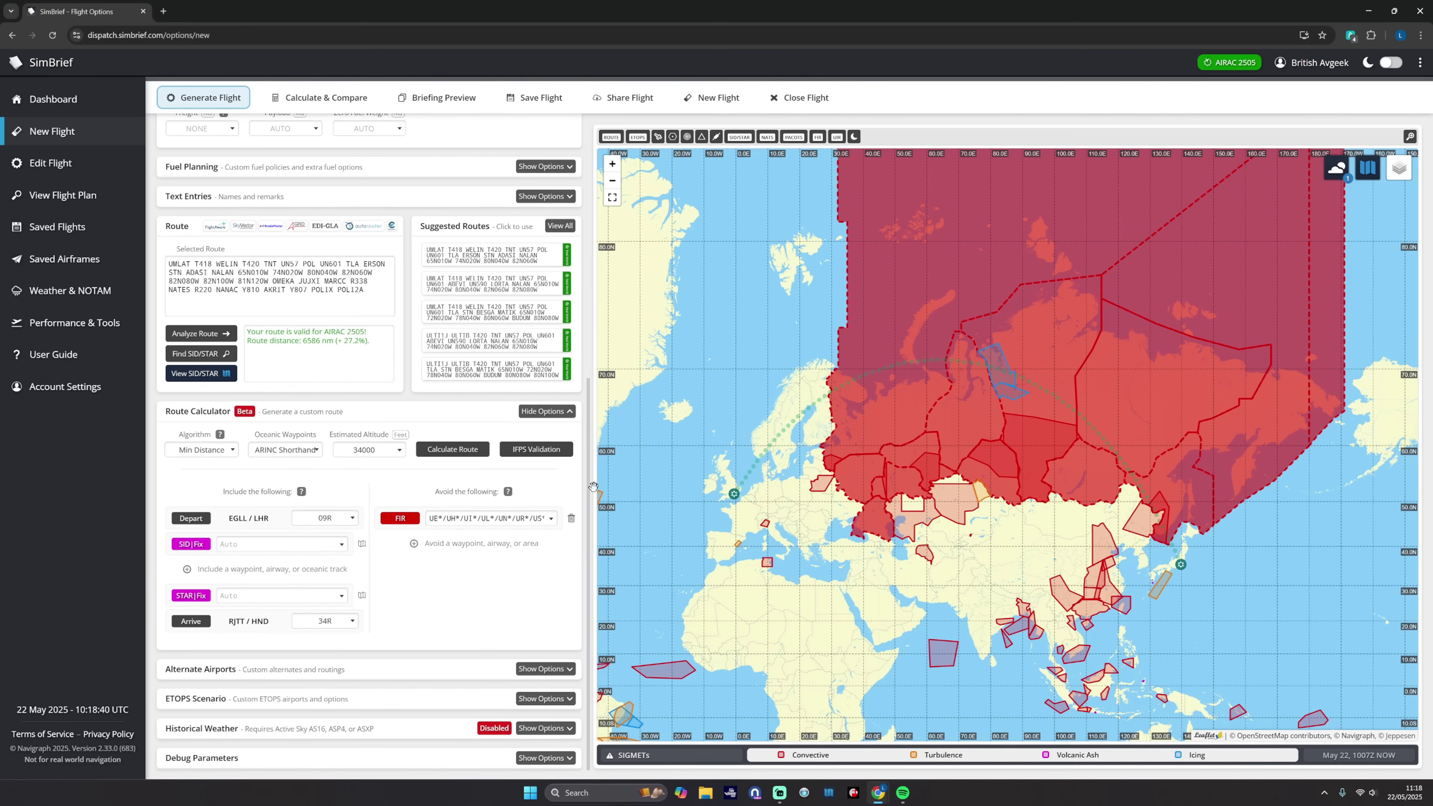
left_click(426, 544)
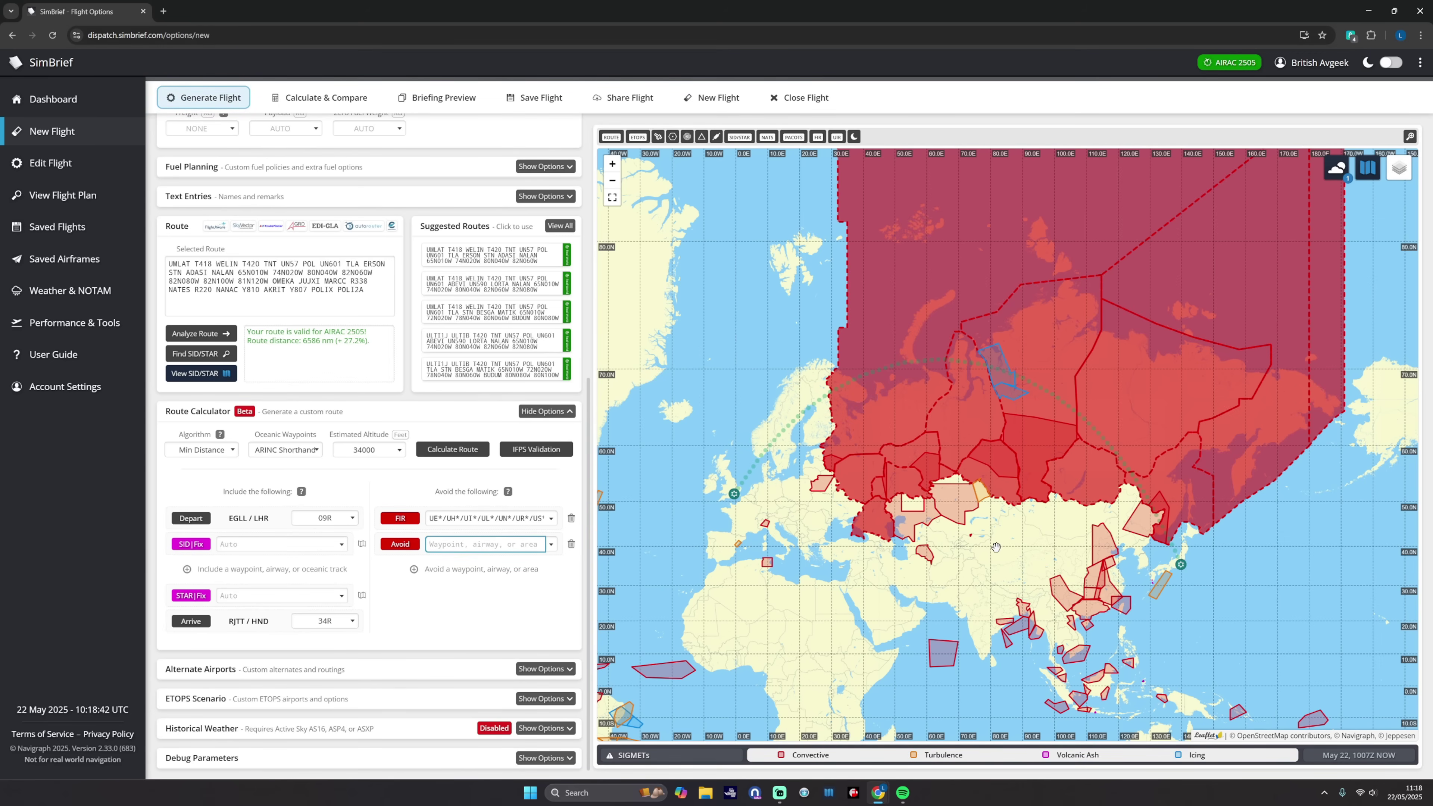
- Pan the map back and forth between Europe and Japan along the route
scroll(993, 576, "up", 2)
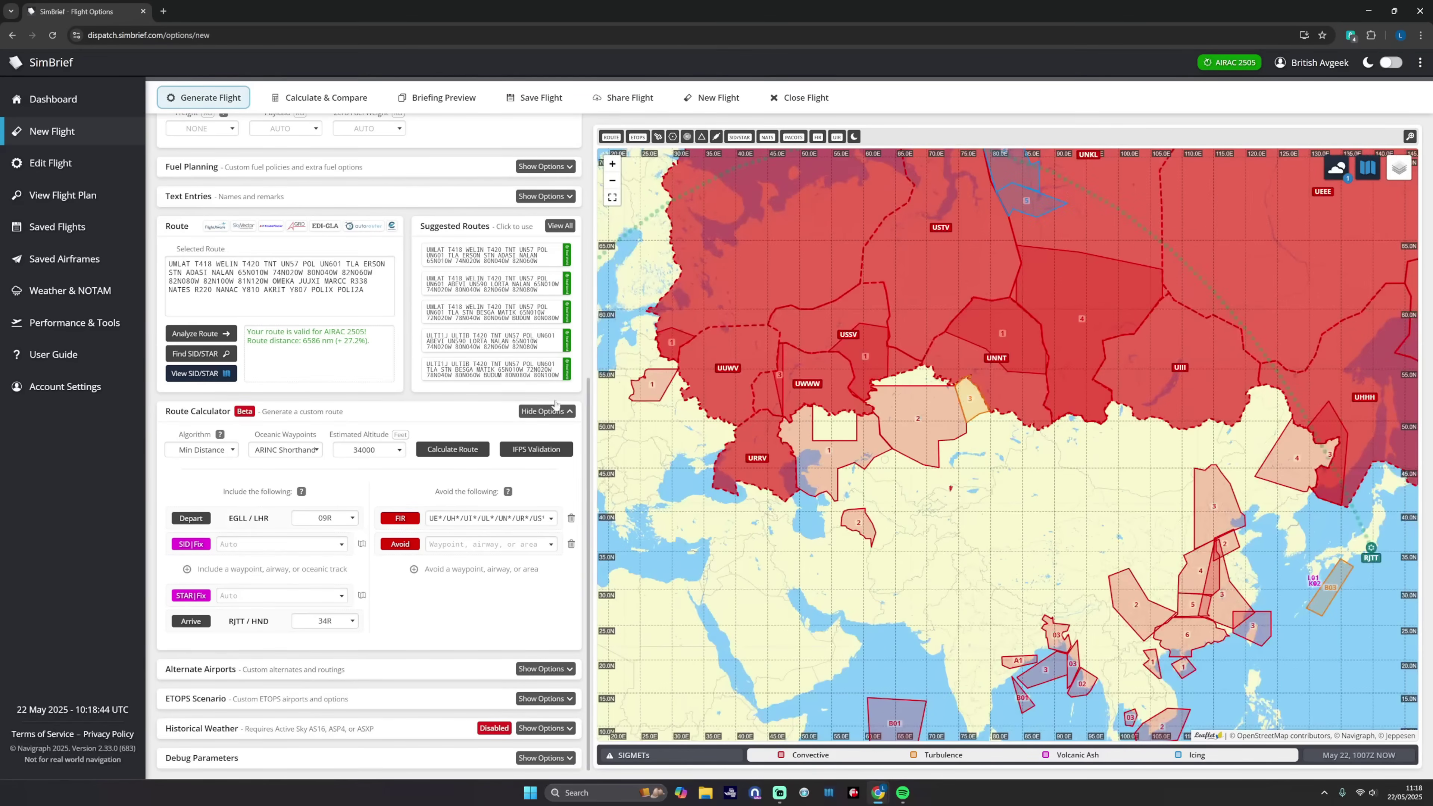
scroll(532, 390, "up", 8)
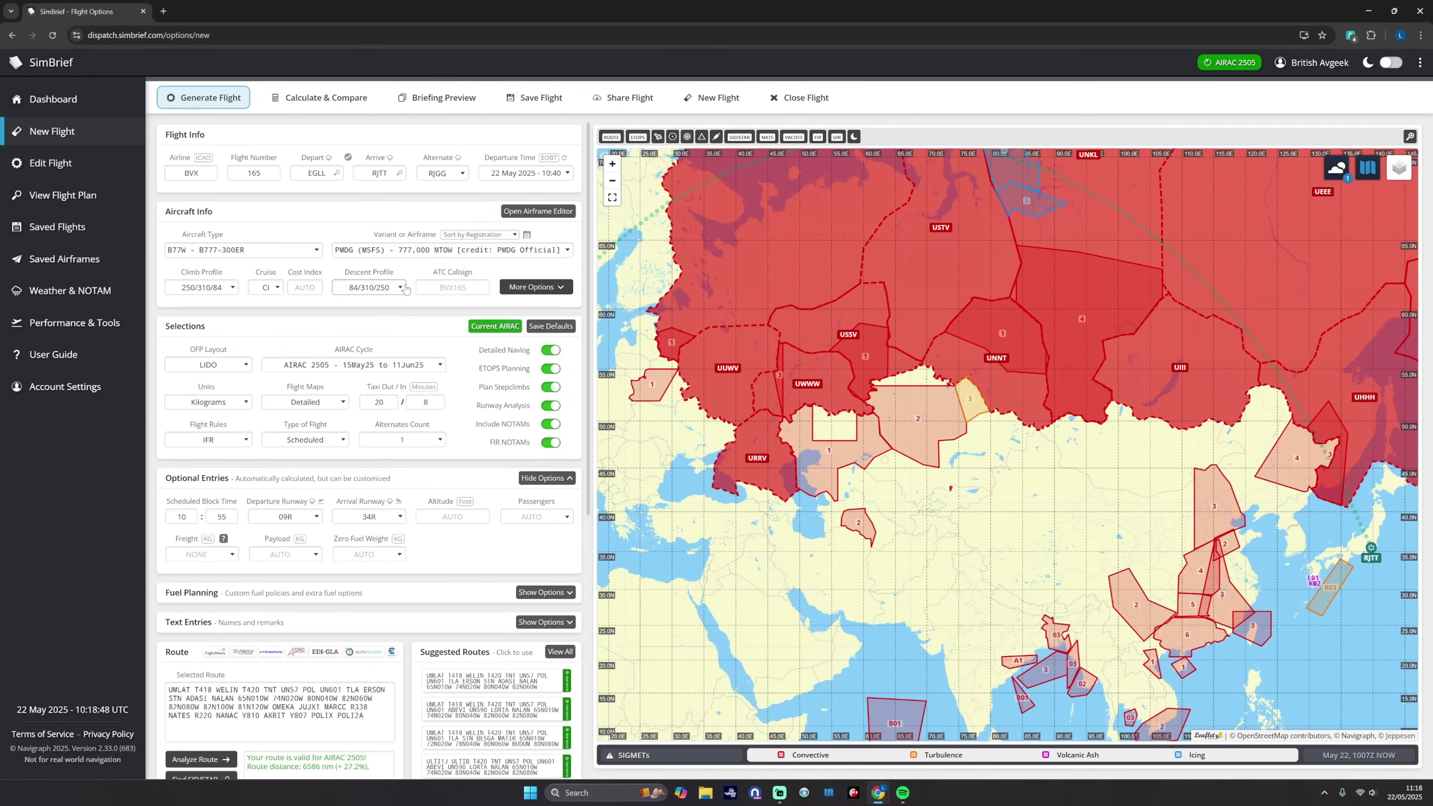
left_click_drag(1357, 546, 1267, 467)
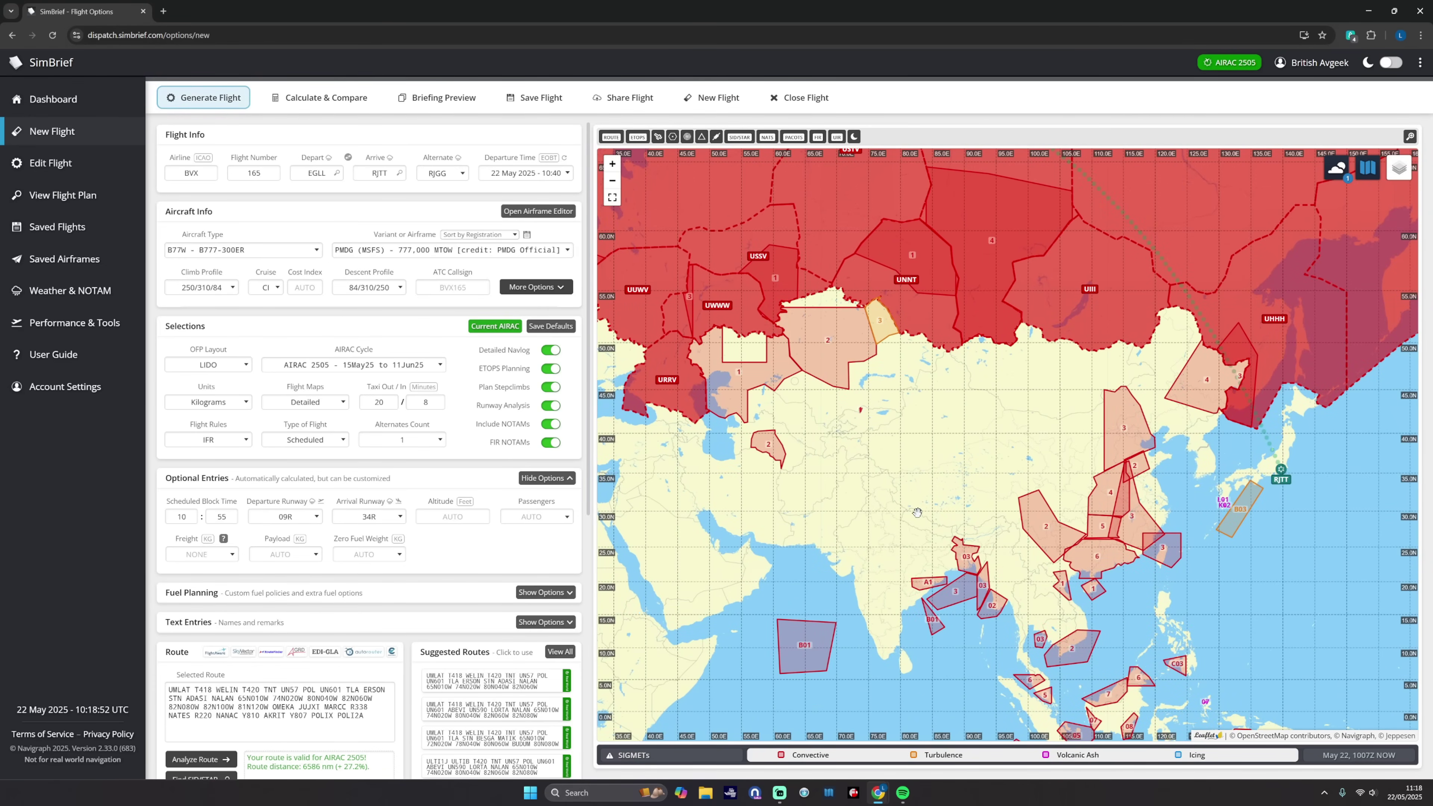
left_click_drag(918, 512, 1063, 515)
left_click_drag(761, 423, 900, 481)
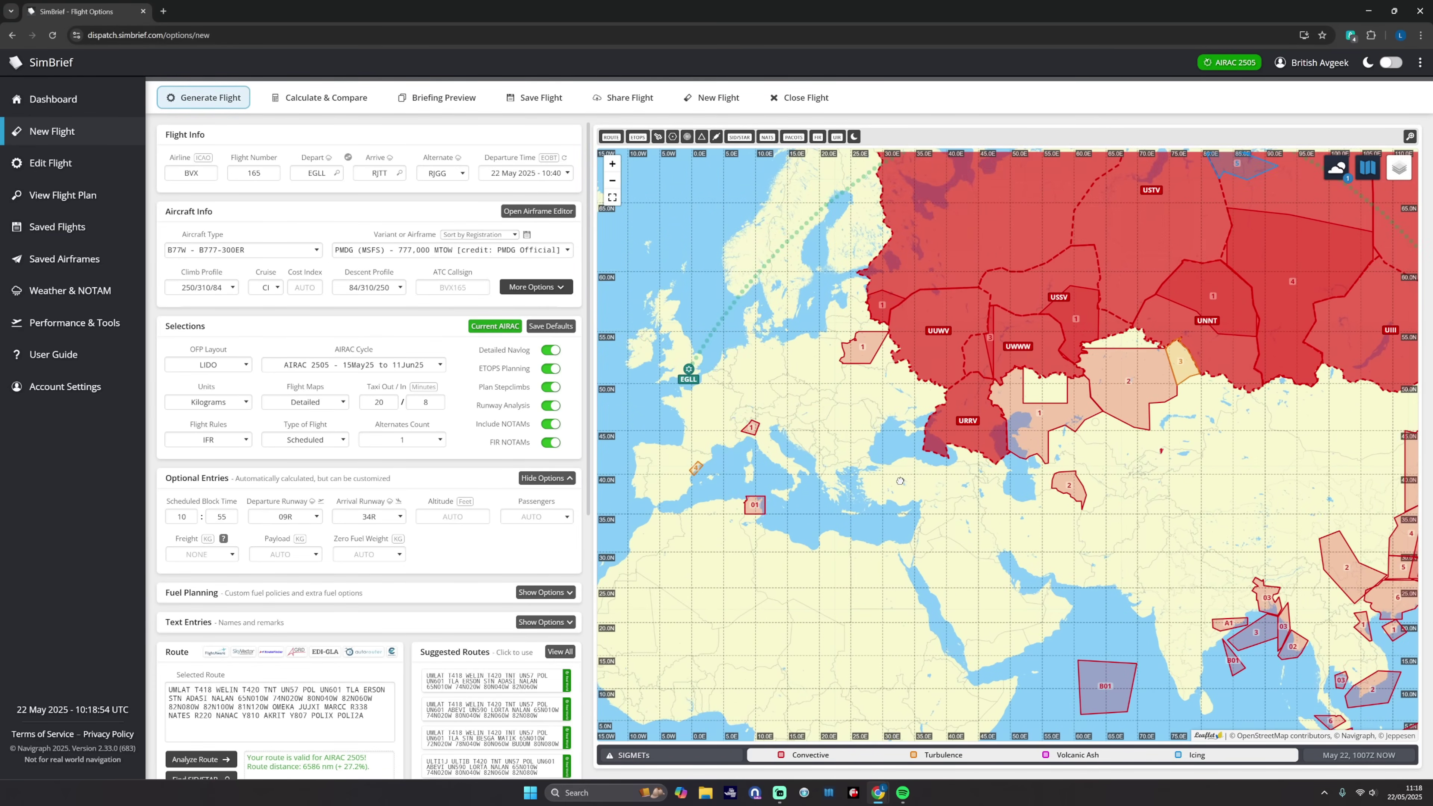
left_click_drag(1088, 523, 884, 497)
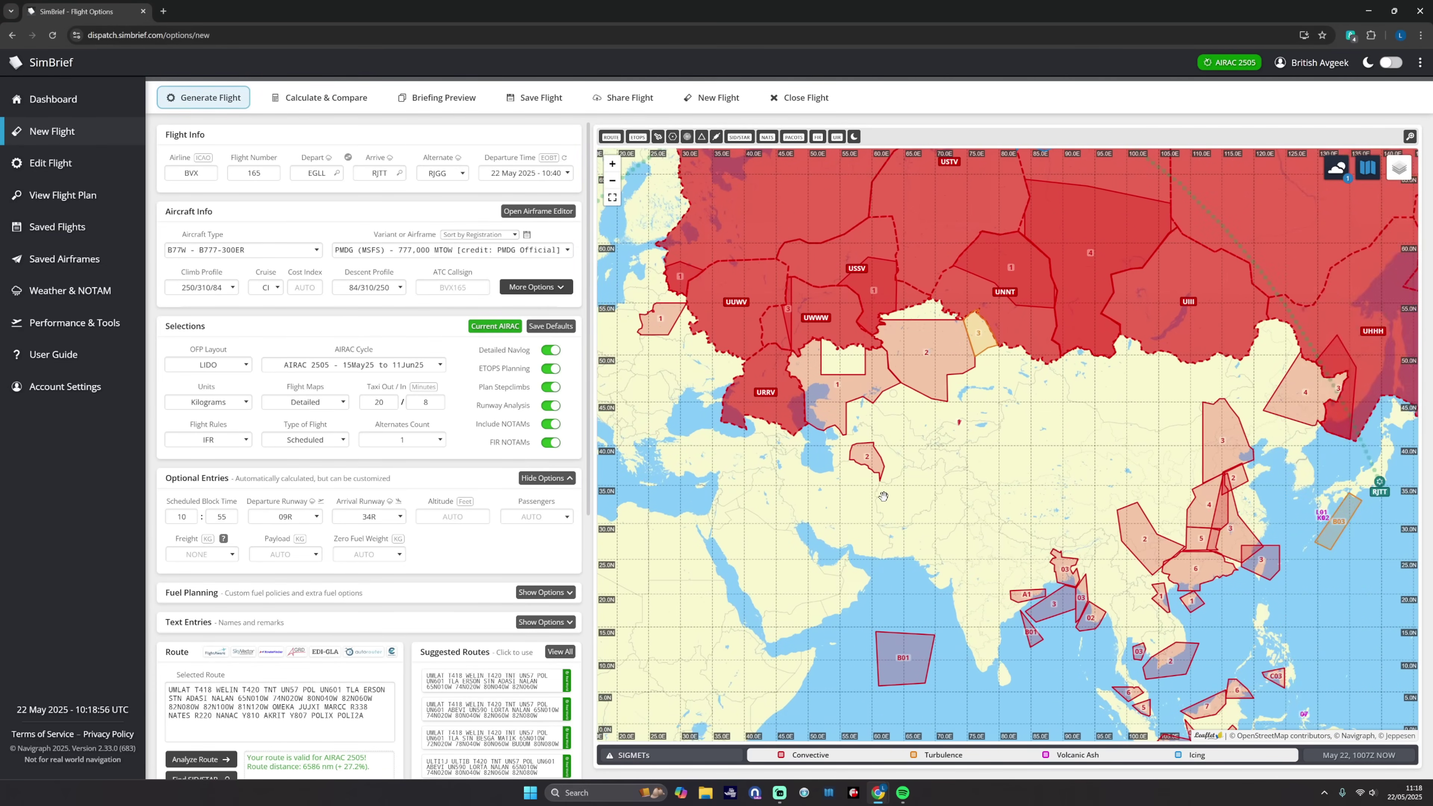
scroll(1102, 492, "up", 1)
left_click_drag(1102, 492, 786, 512)
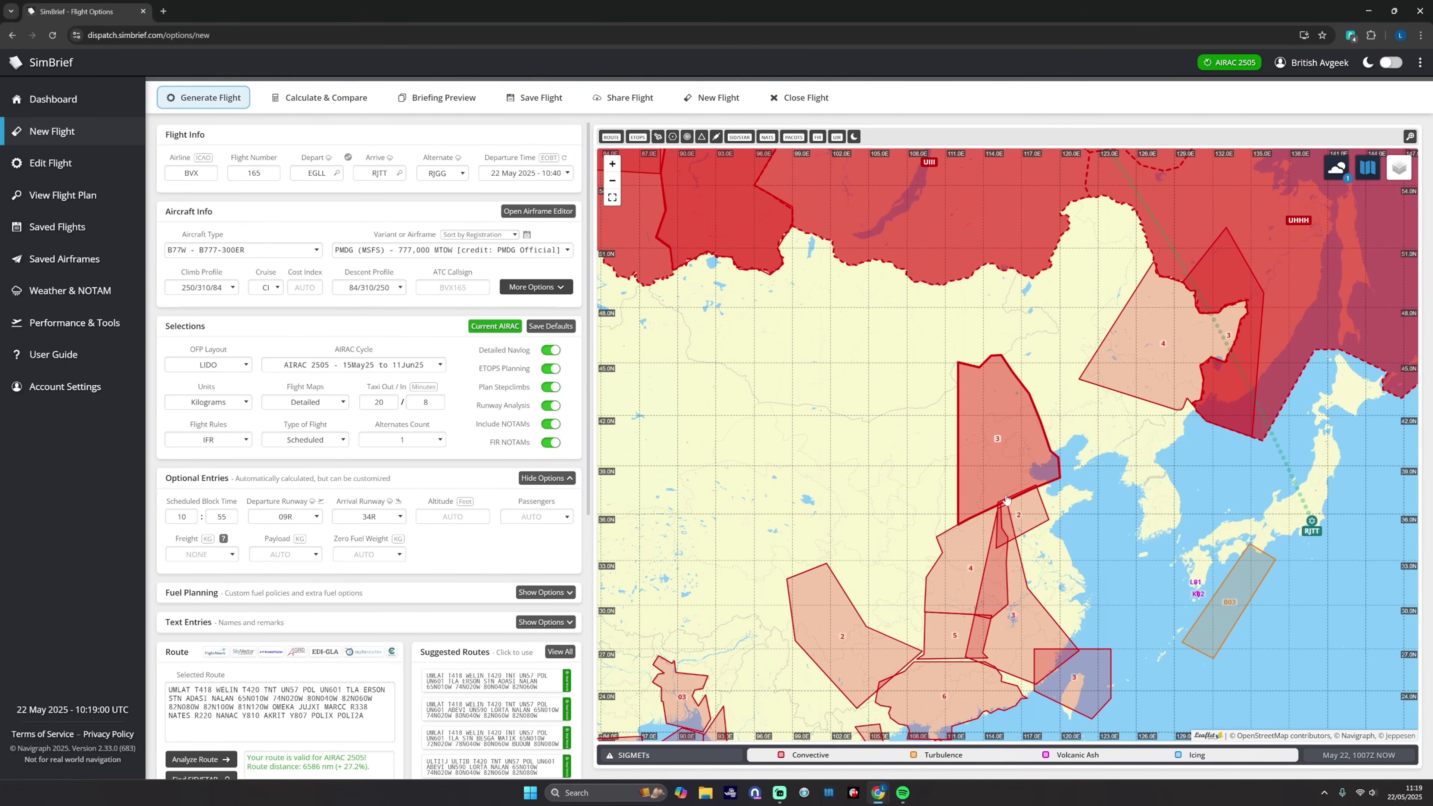
- Inspect the SIGMETs over China and Southeast Asia, then set the new entry to All SIGMETs
left_click_drag(1007, 508, 989, 414)
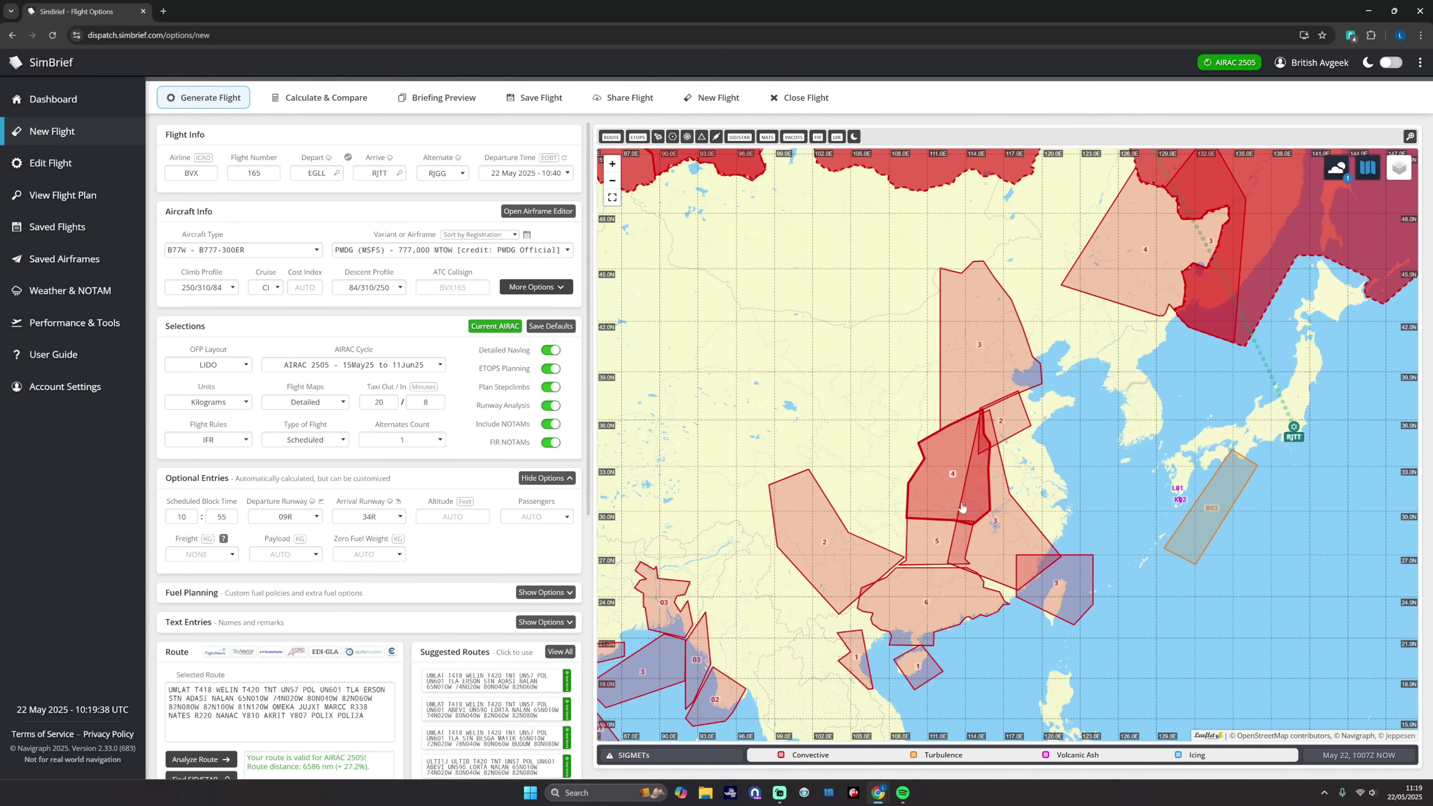
left_click_drag(962, 497, 974, 275)
left_click_drag(983, 470, 988, 484)
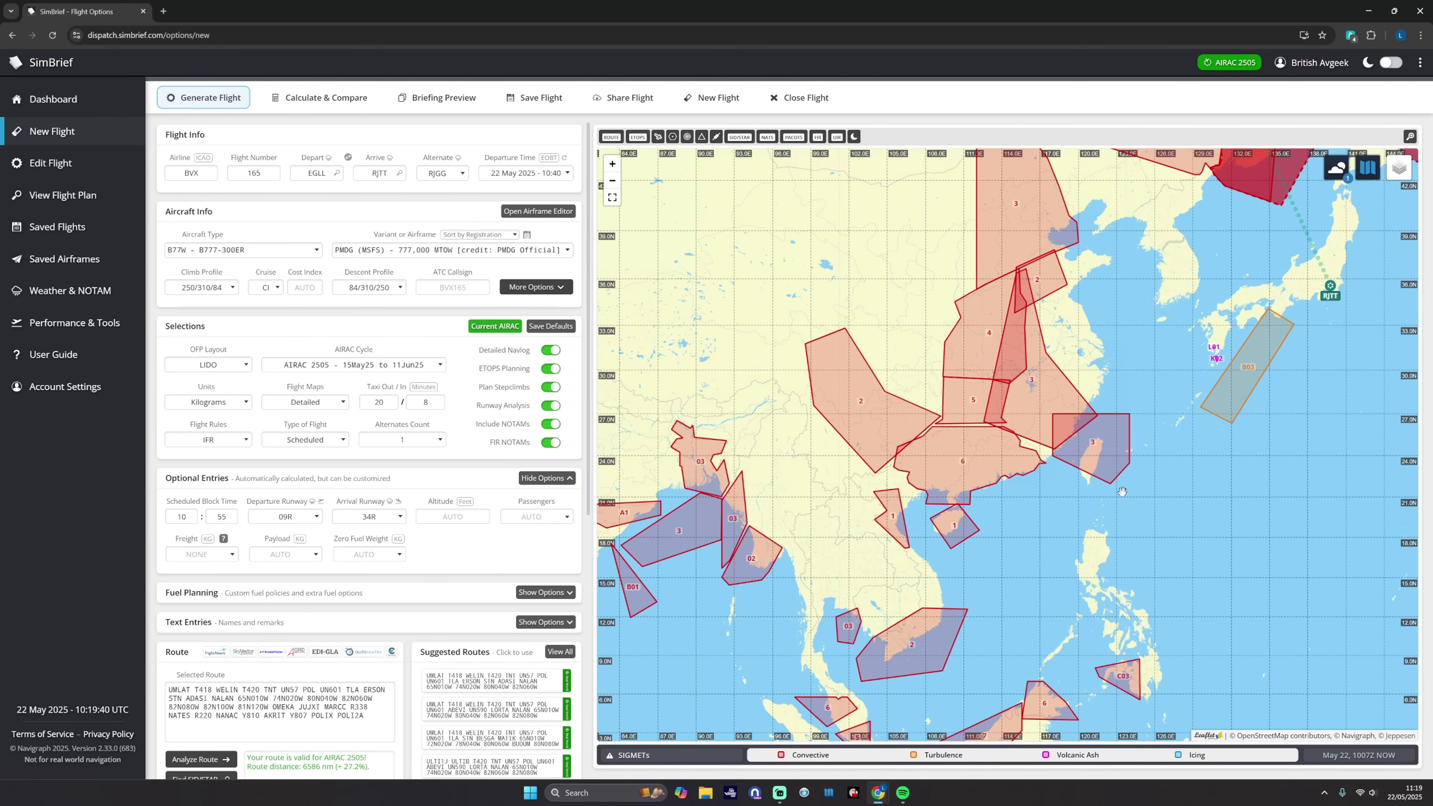
left_click_drag(773, 469, 989, 610)
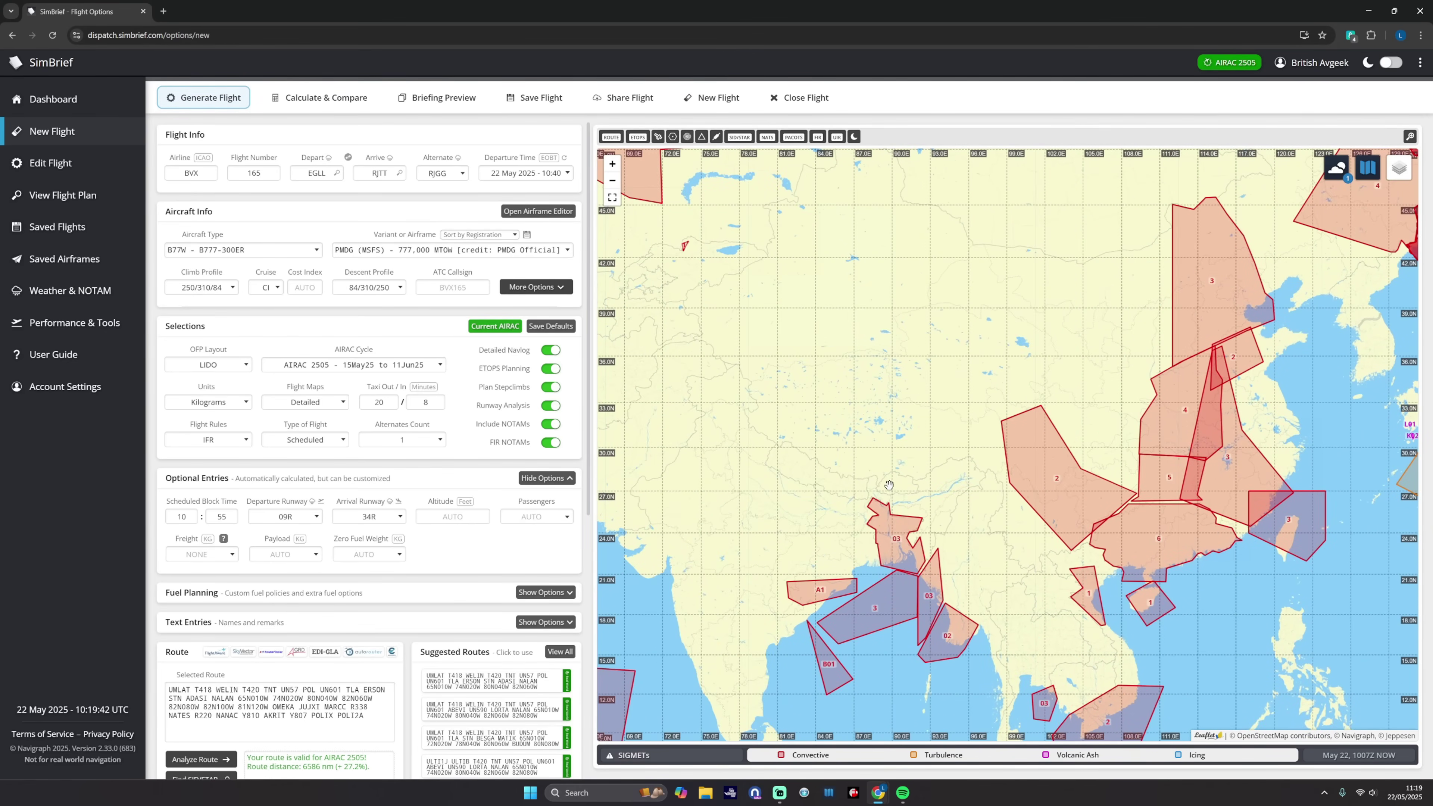
left_click_drag(837, 485, 958, 594)
left_click_drag(652, 515, 470, 474)
scroll(470, 474, "down", 6)
left_click(491, 633)
left_click(531, 680)
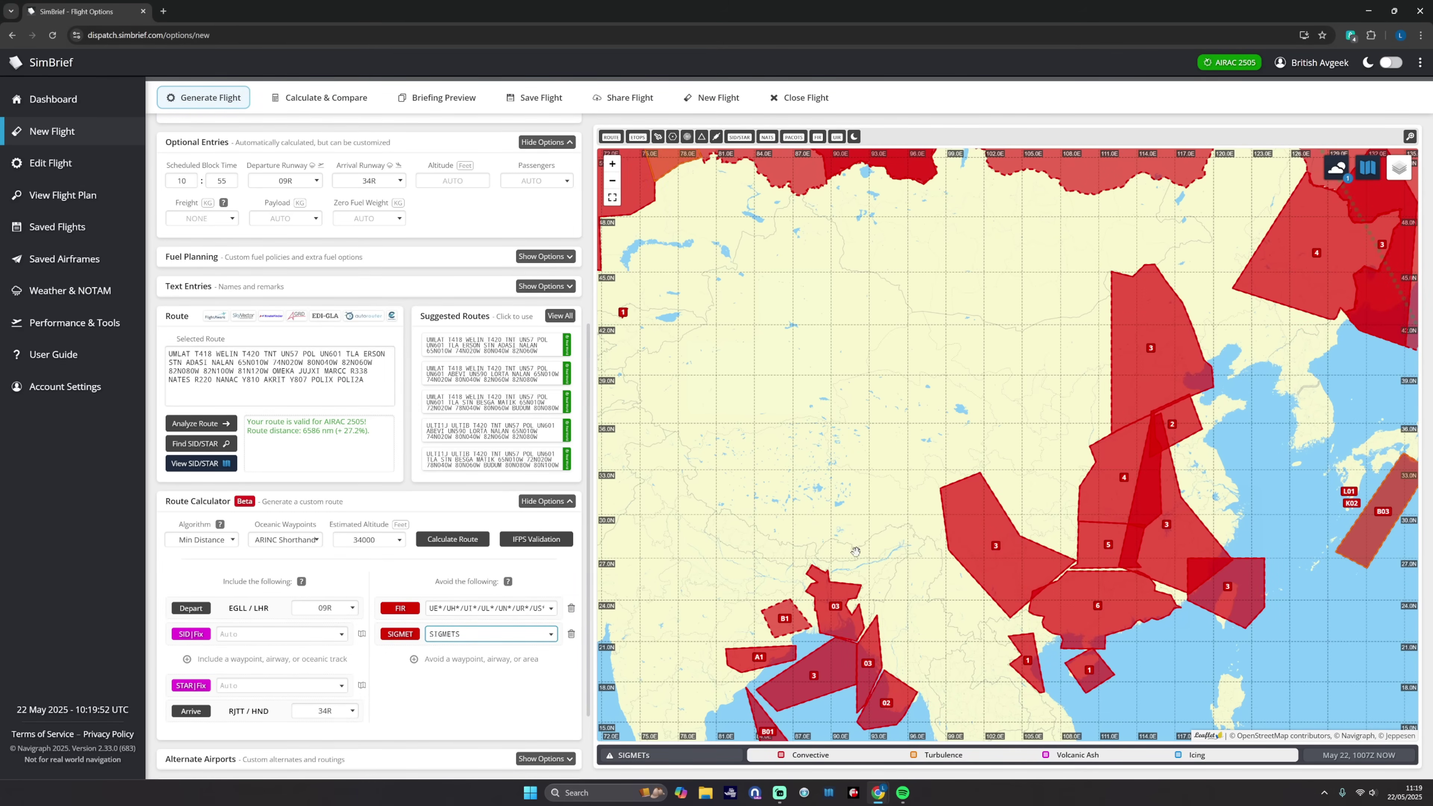
- Delete the All SIGMETs avoid entry and confirm the removal
scroll(972, 525, "up", 3)
left_click(570, 635)
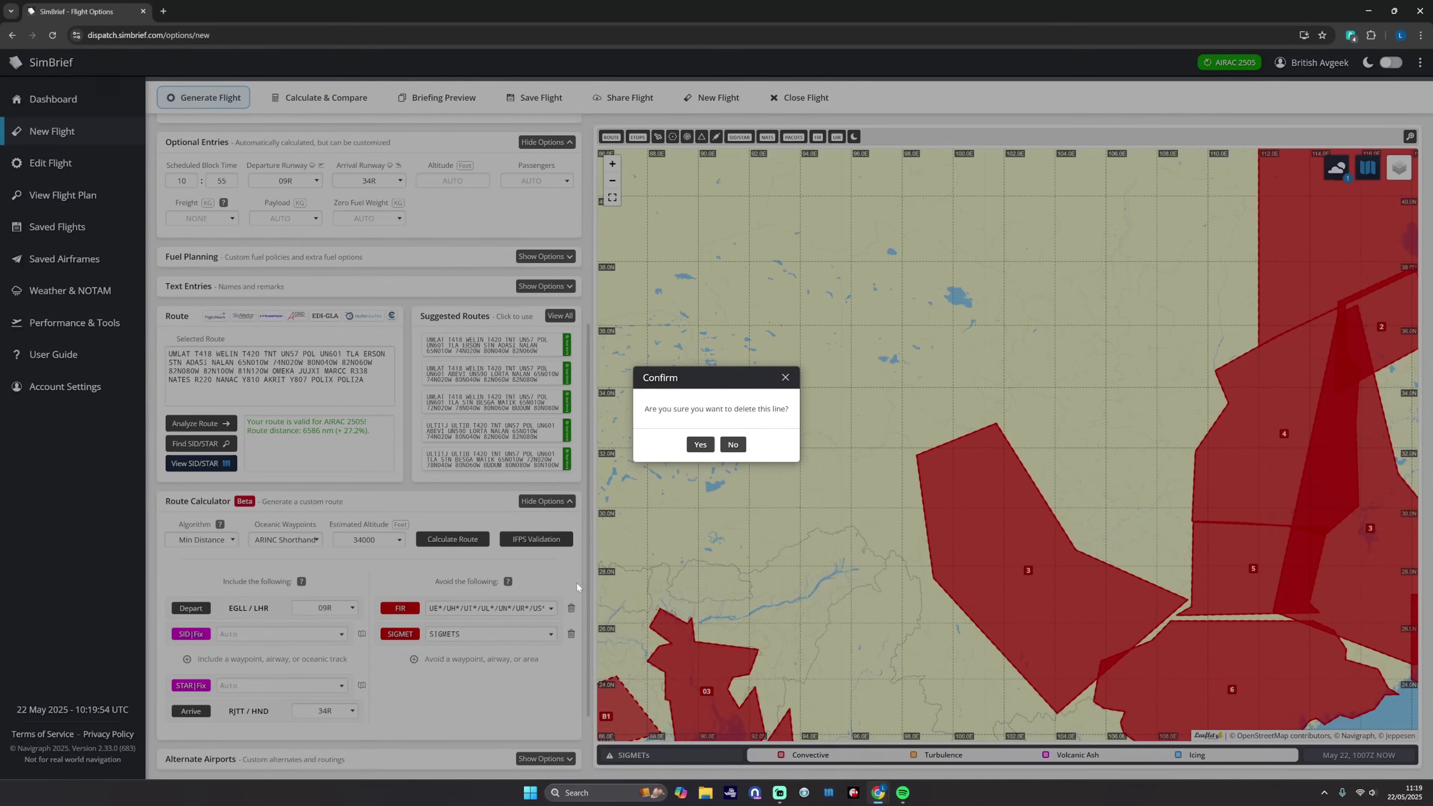
left_click(699, 445)
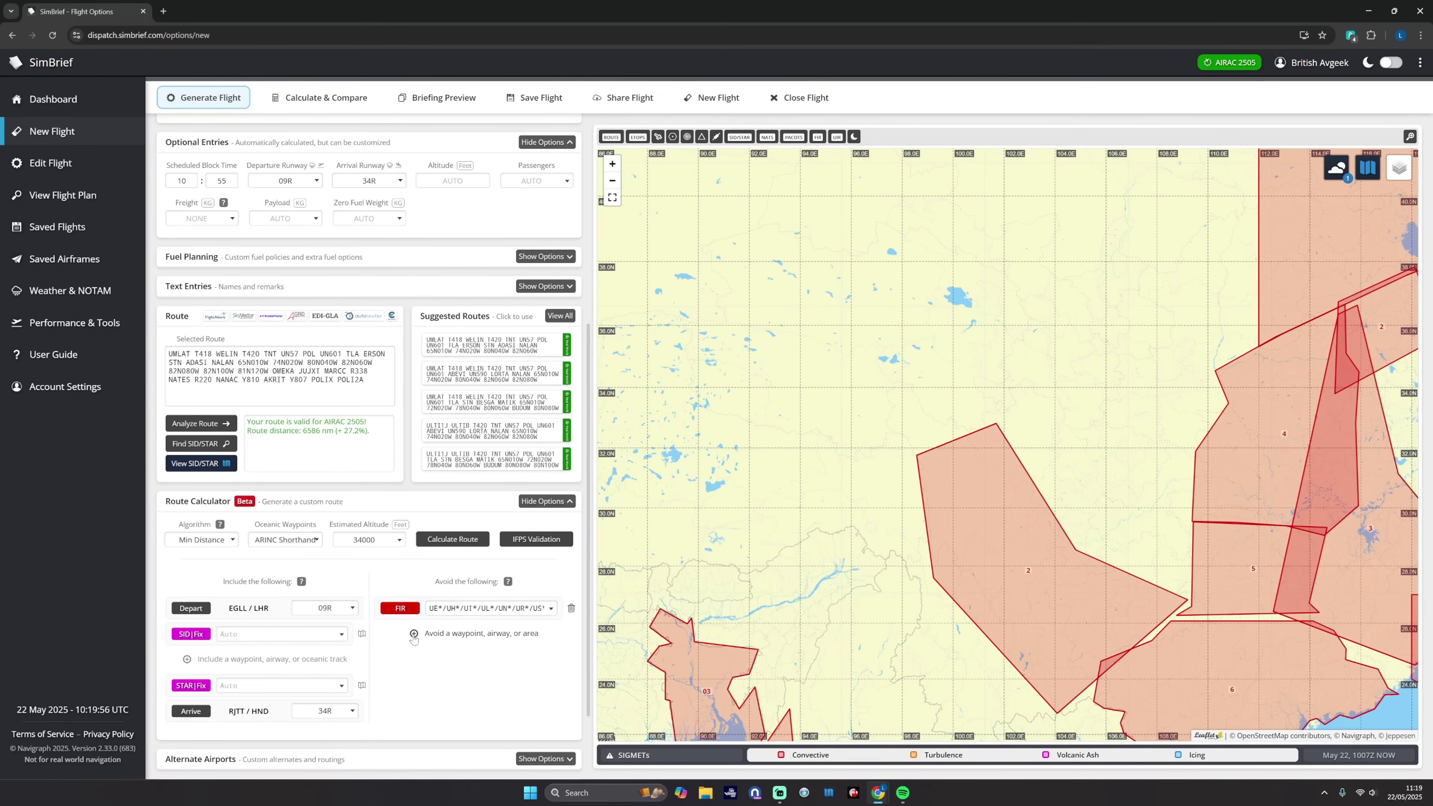
- Review the Beijing, Shanghai, Wuhan, Guangzhou and Taipei SIGMET details on the map
scroll(872, 613, "down", 2)
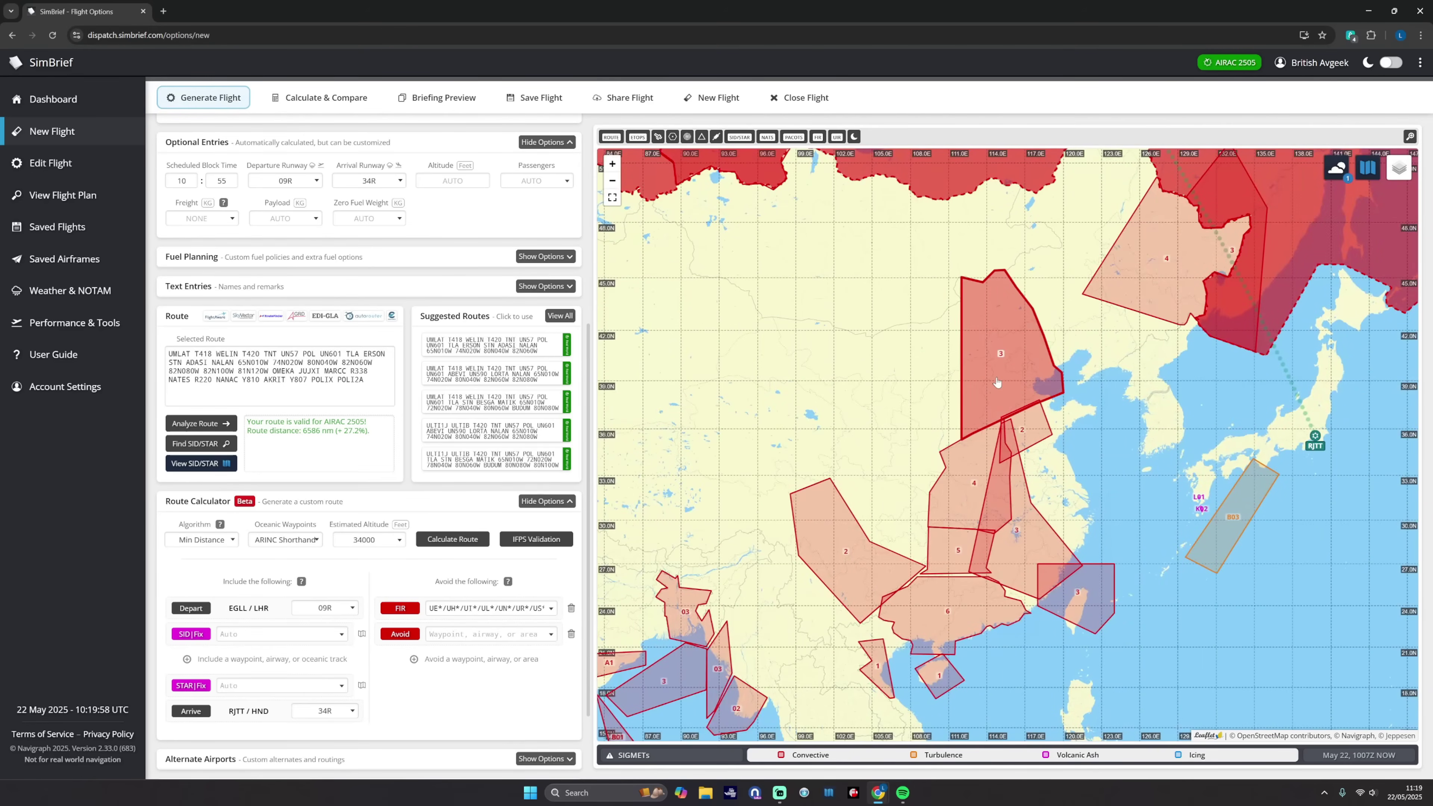
left_click(1001, 382)
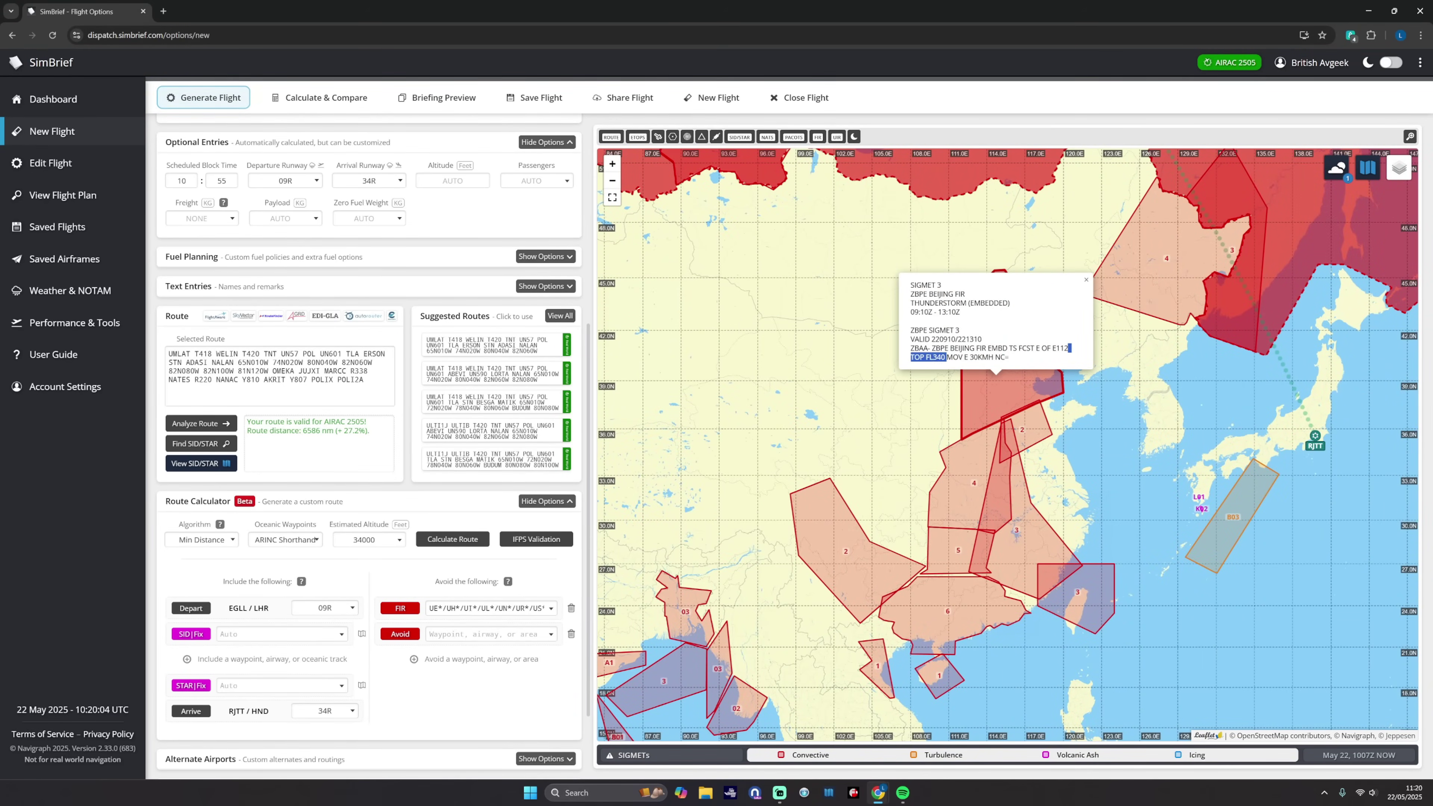
left_click_drag(915, 357, 946, 356)
left_click(1029, 424)
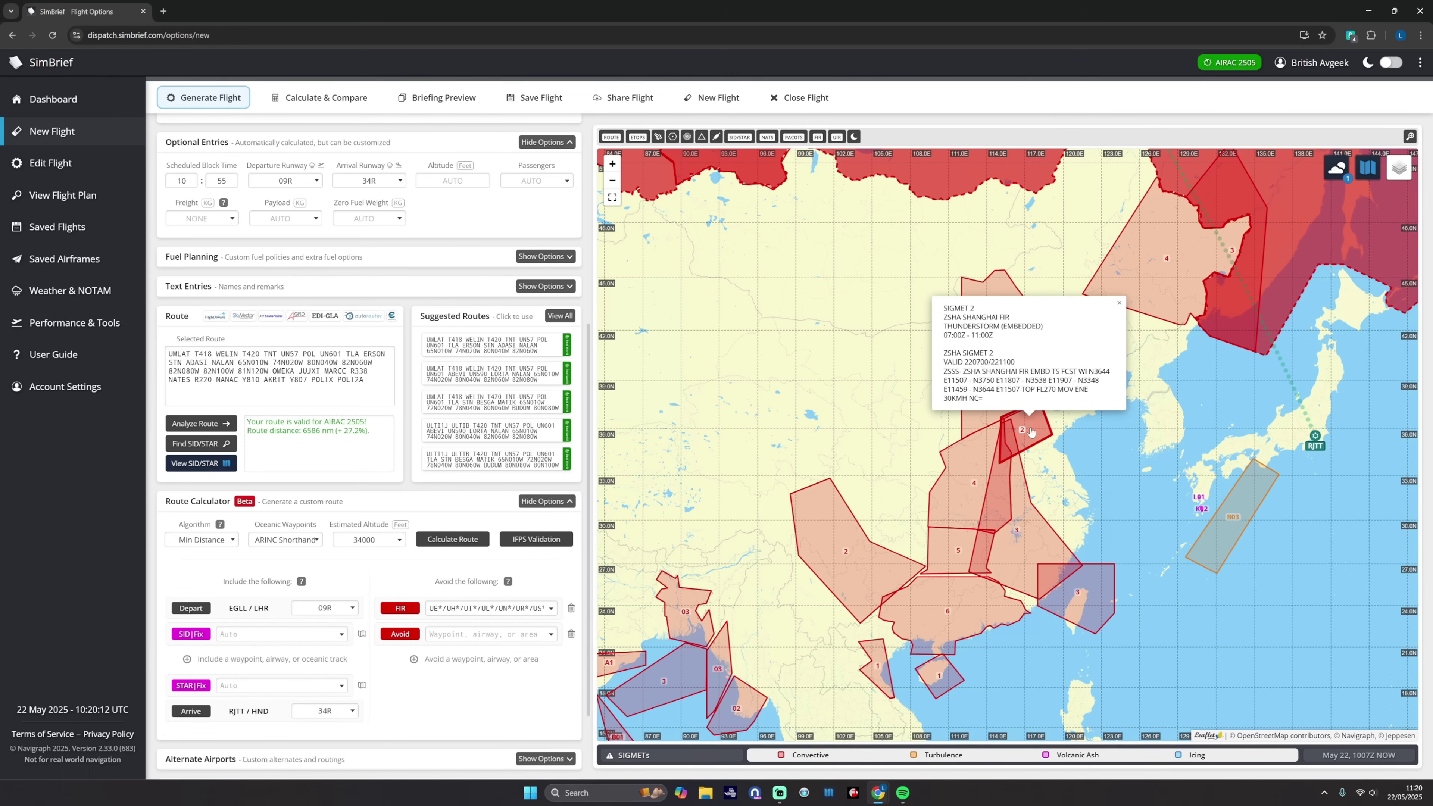
left_click(1010, 485)
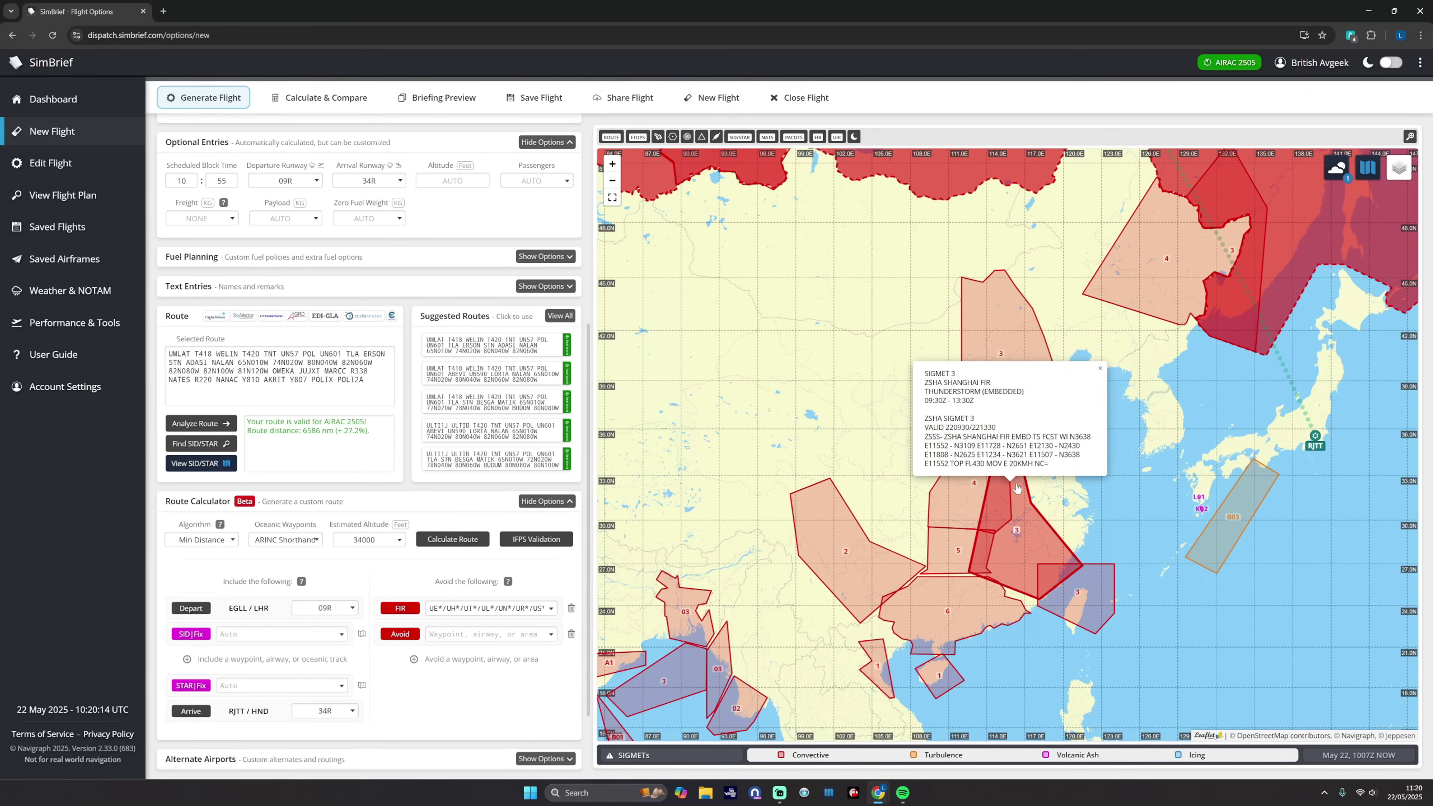
left_click(954, 490)
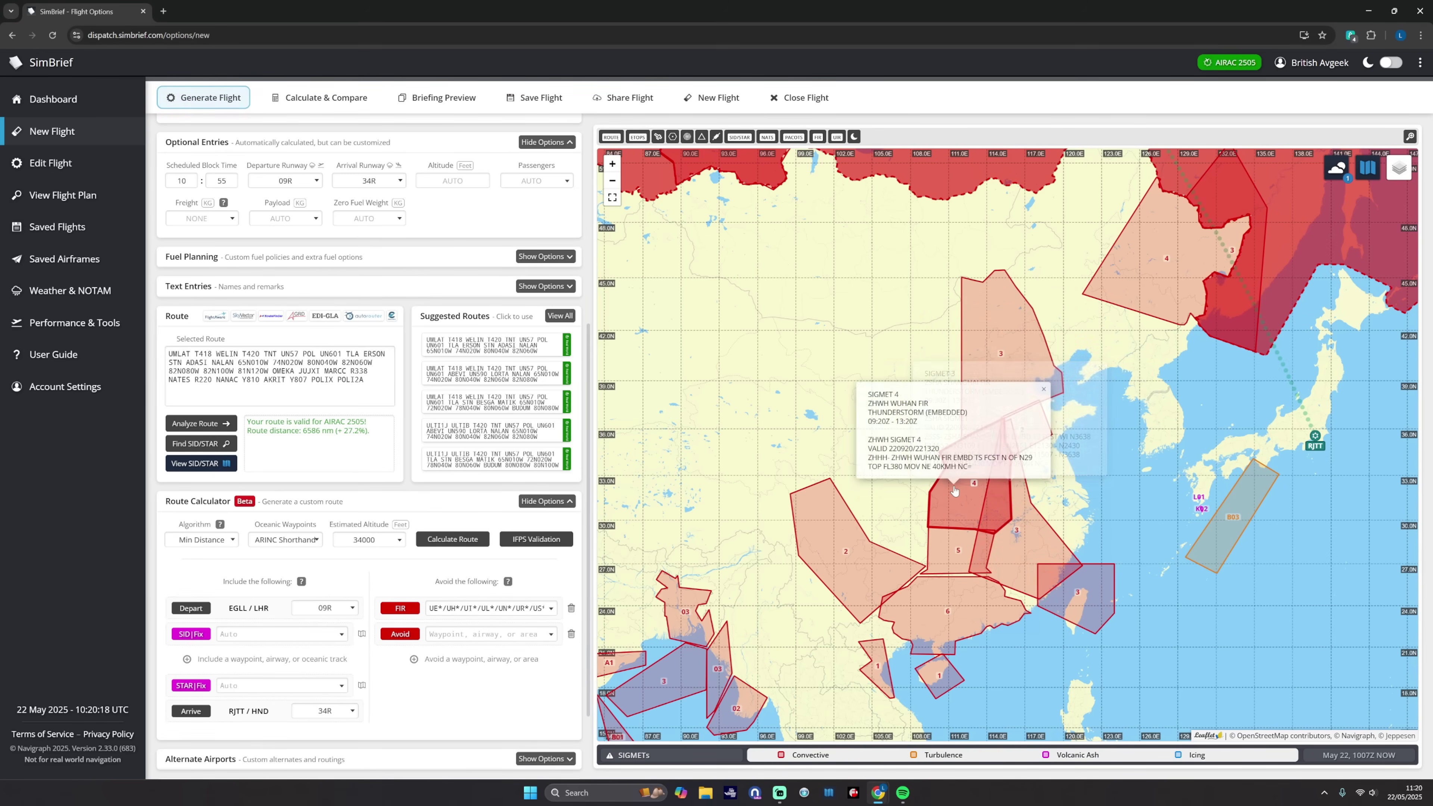
left_click(947, 554)
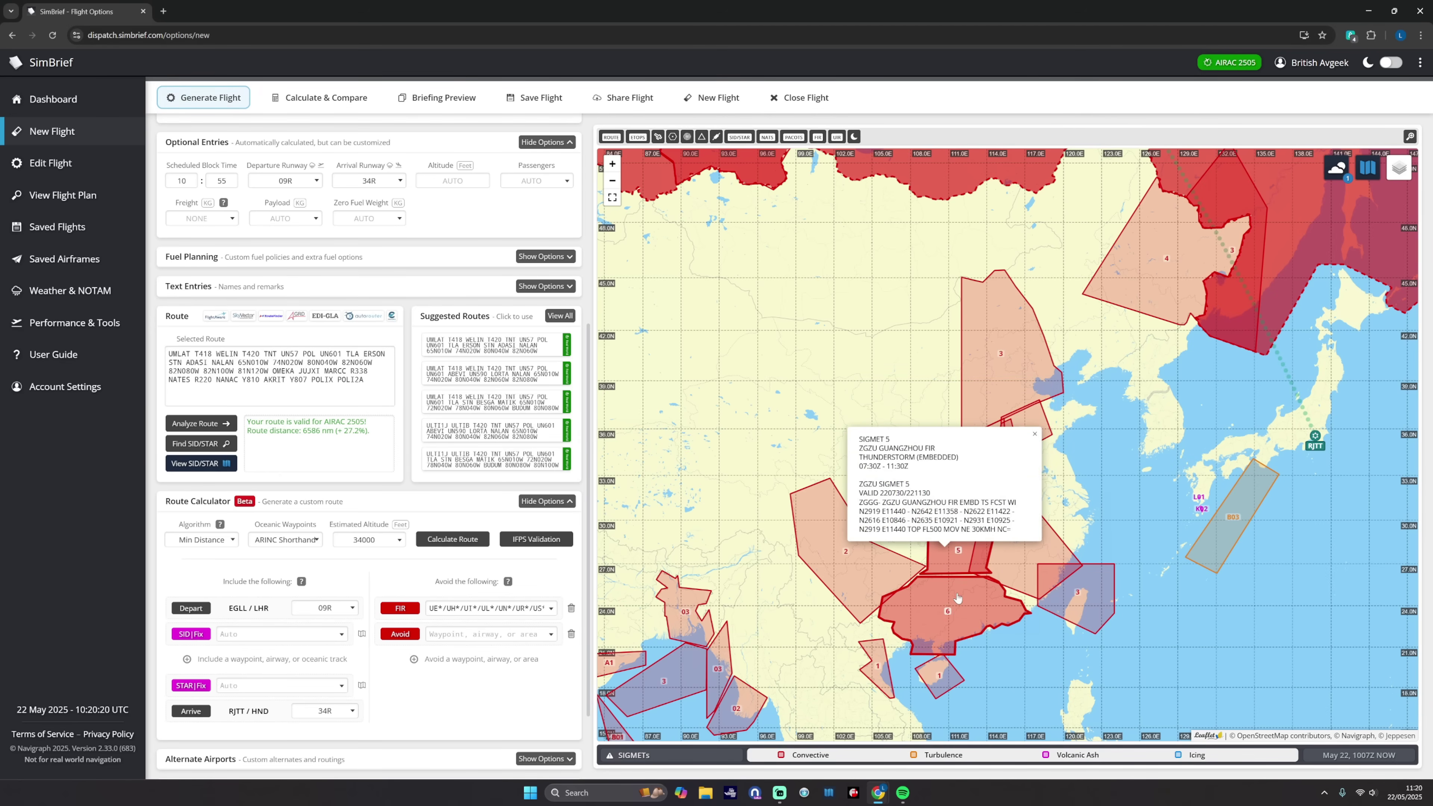
left_click(1073, 597)
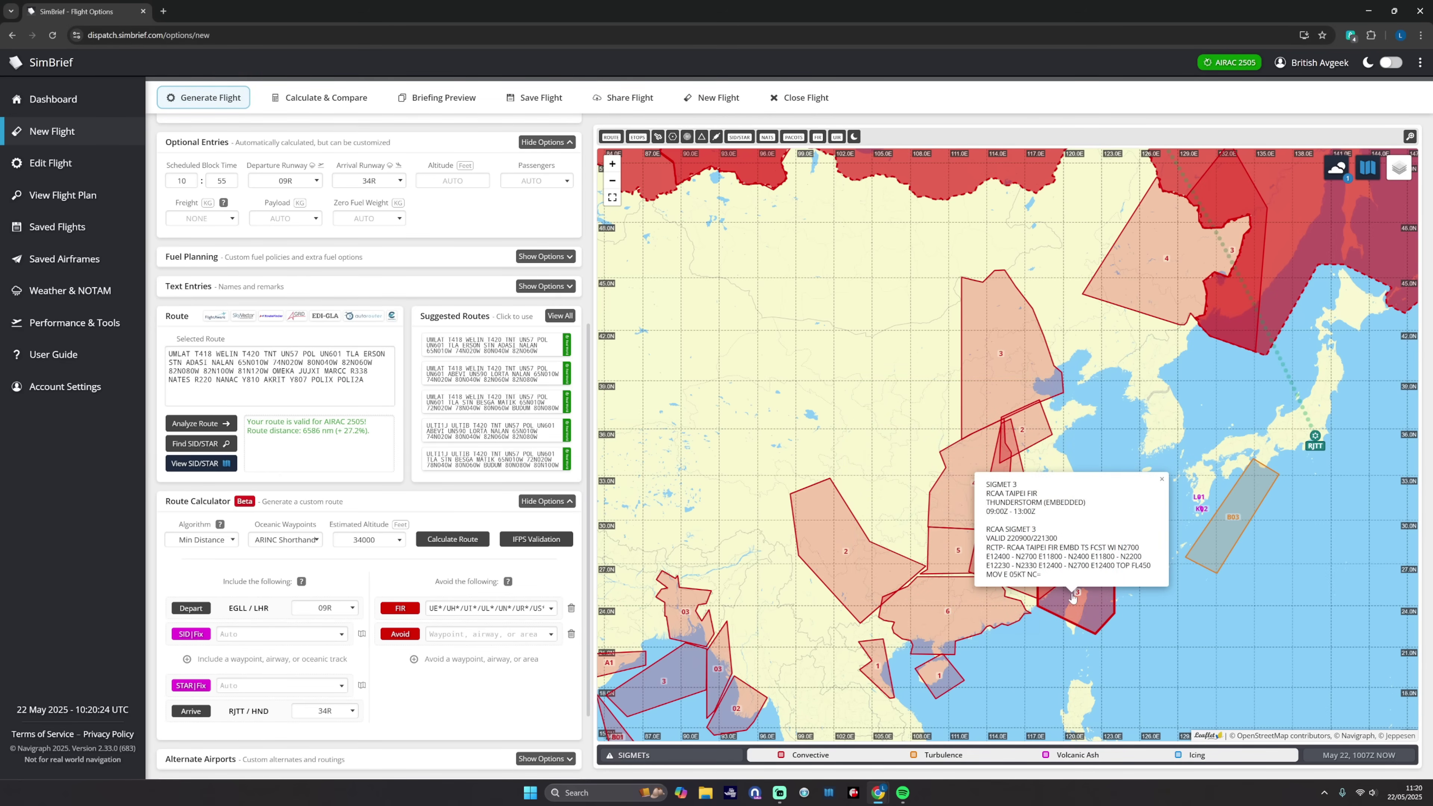
left_click(903, 454)
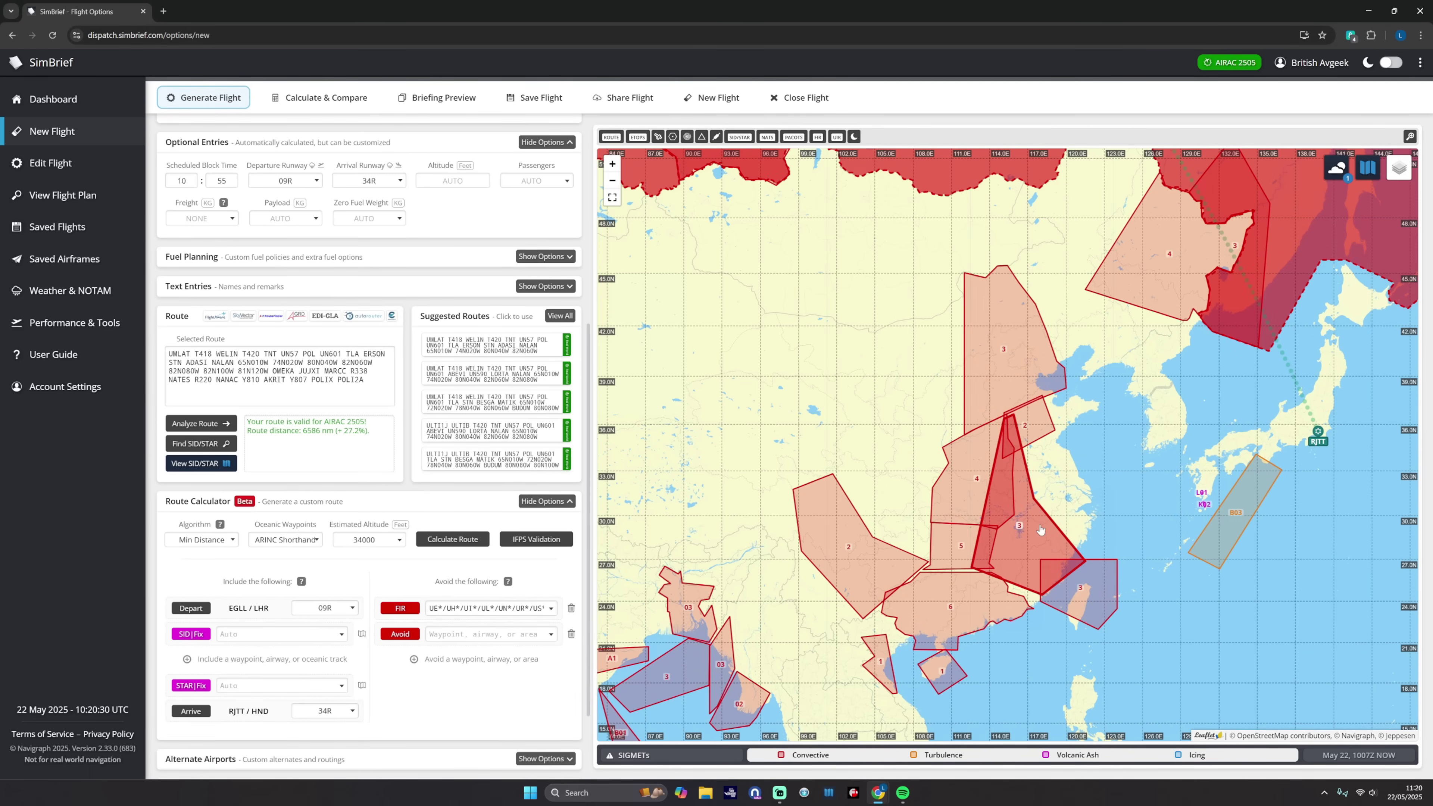
left_click(1004, 363)
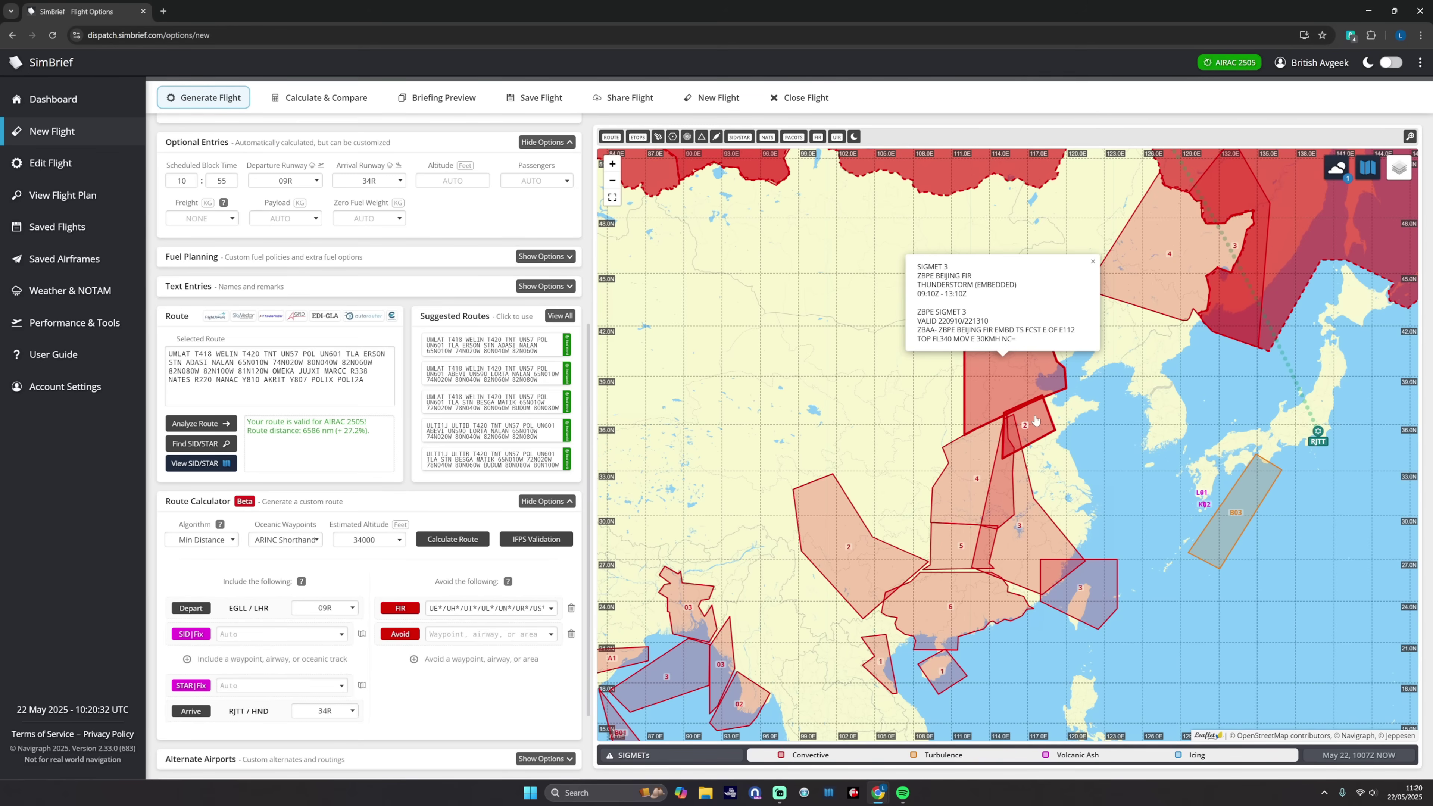
left_click(837, 400)
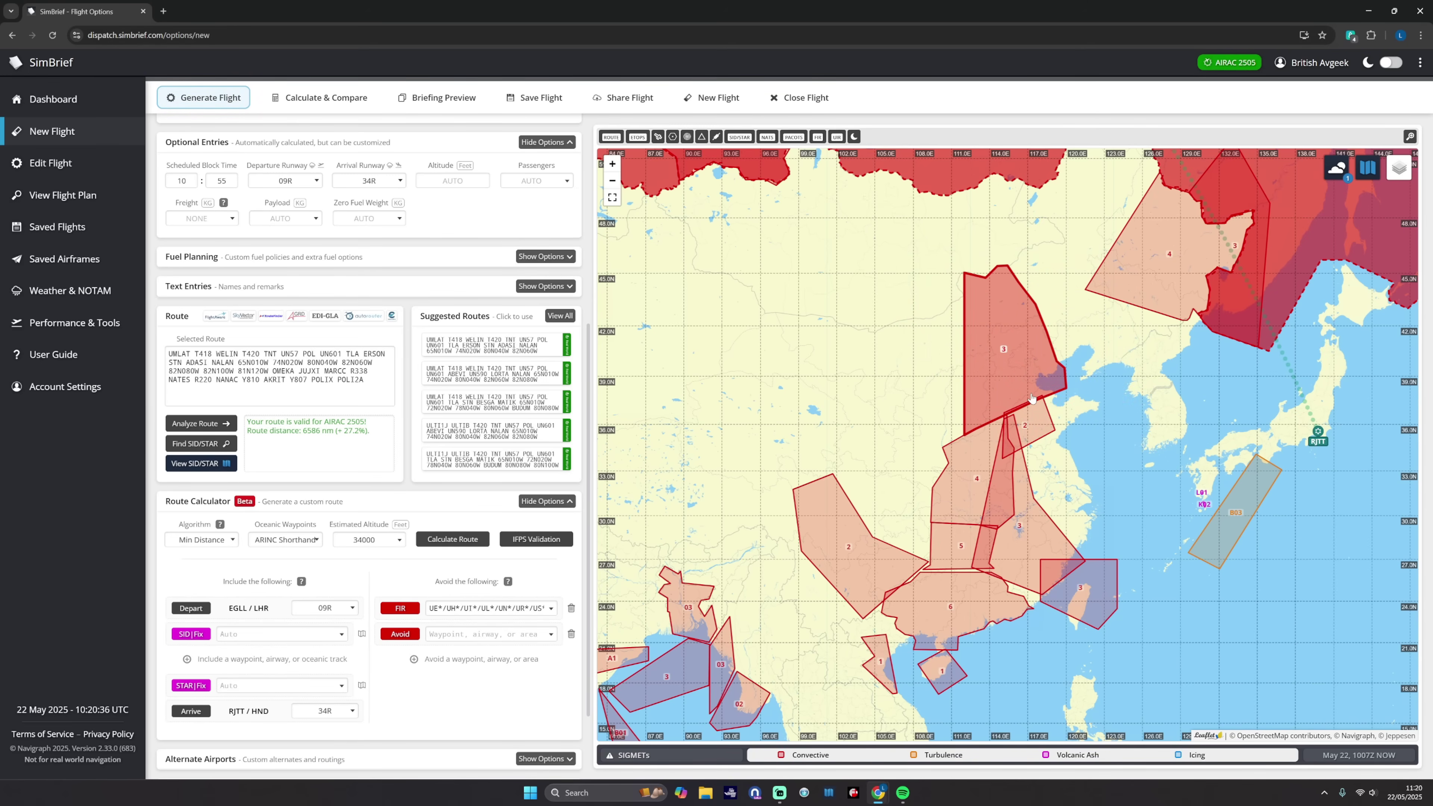
- Add a new avoid entry for SIGMET 4
left_click(484, 634)
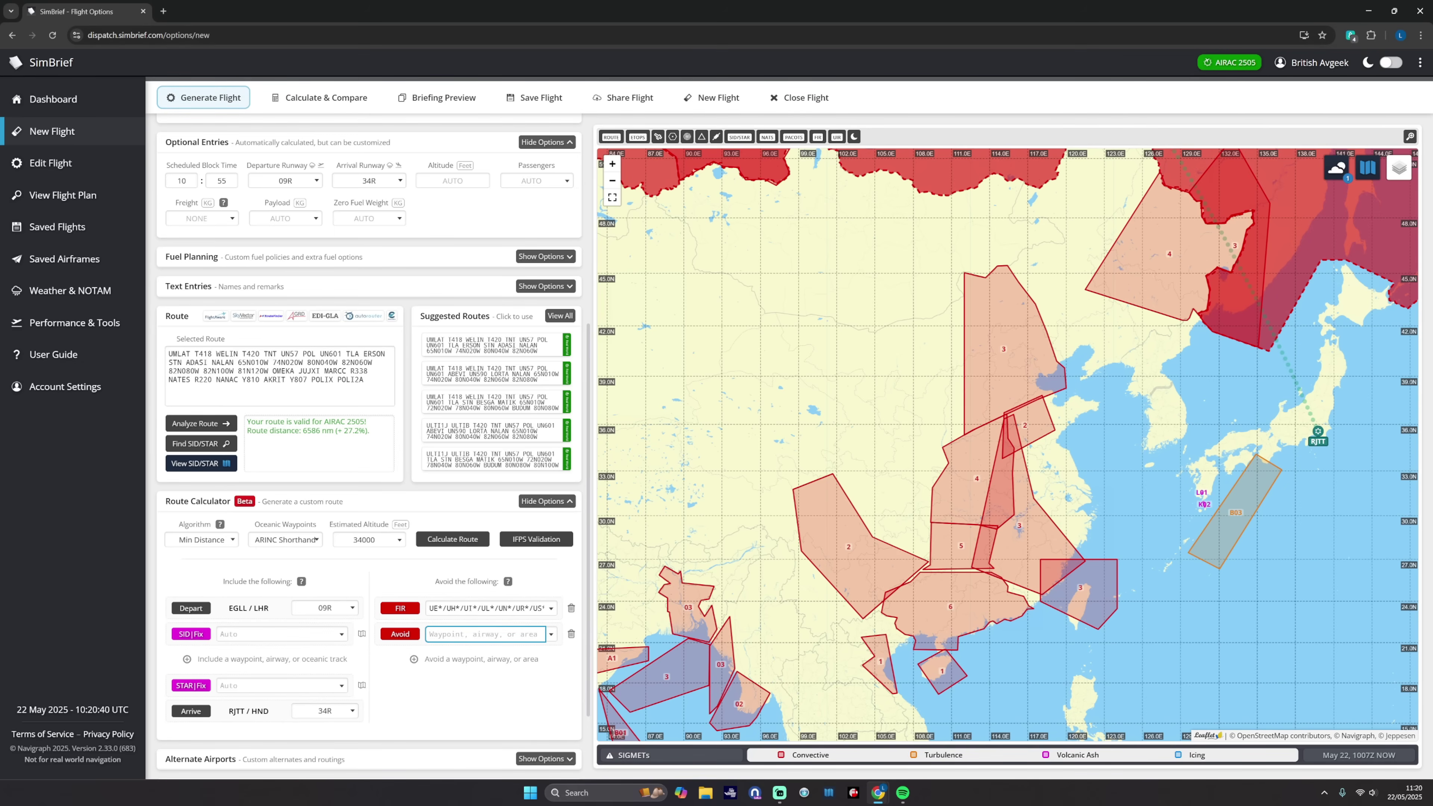
left_click(970, 496)
left_click_drag(890, 509, 1016, 429)
- Enter ZBPE as an FIR to avoid after checking Beijing SIGMET 3
scroll(804, 600, "down", 1)
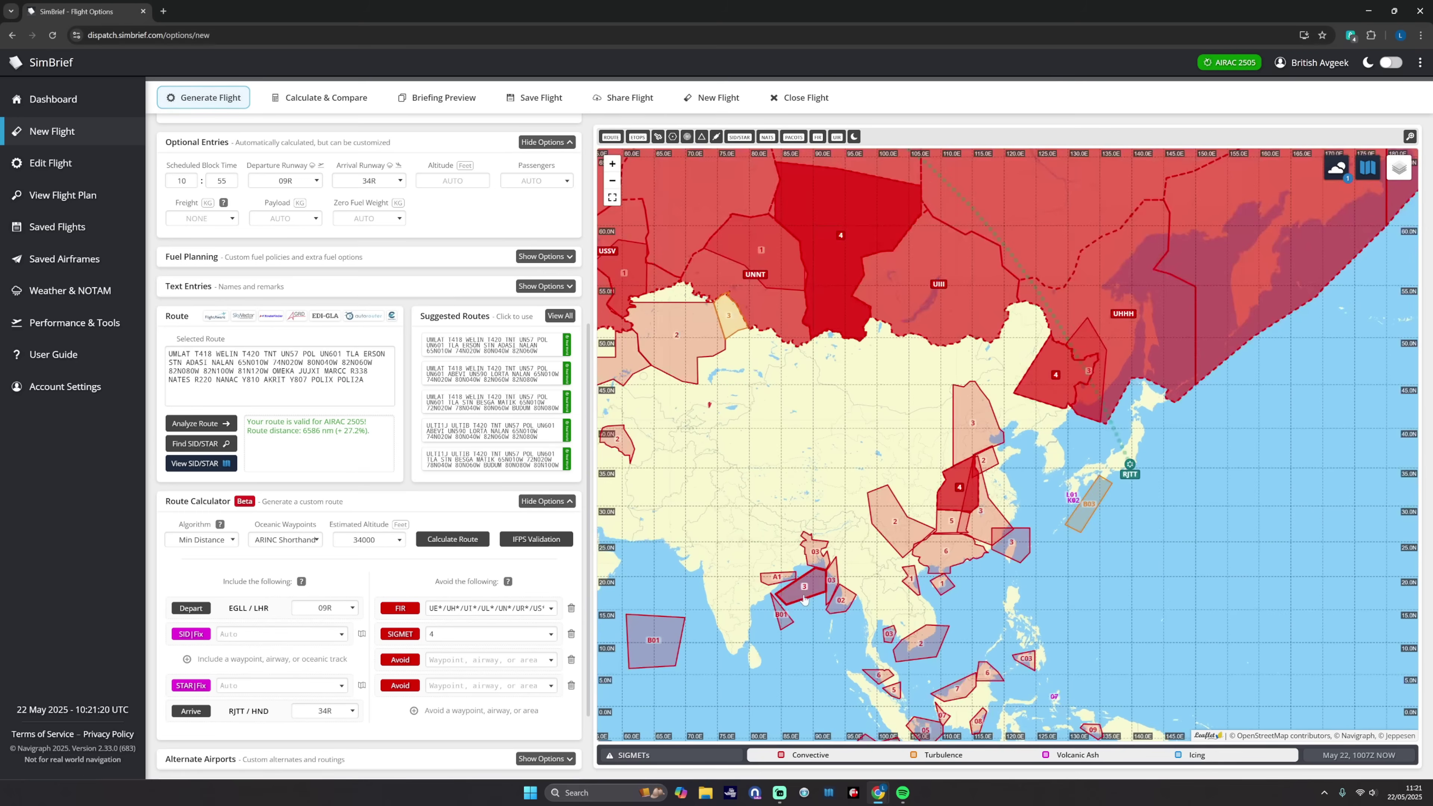
left_click(974, 399)
scroll(992, 410, "up", 1)
type("ZBPE")
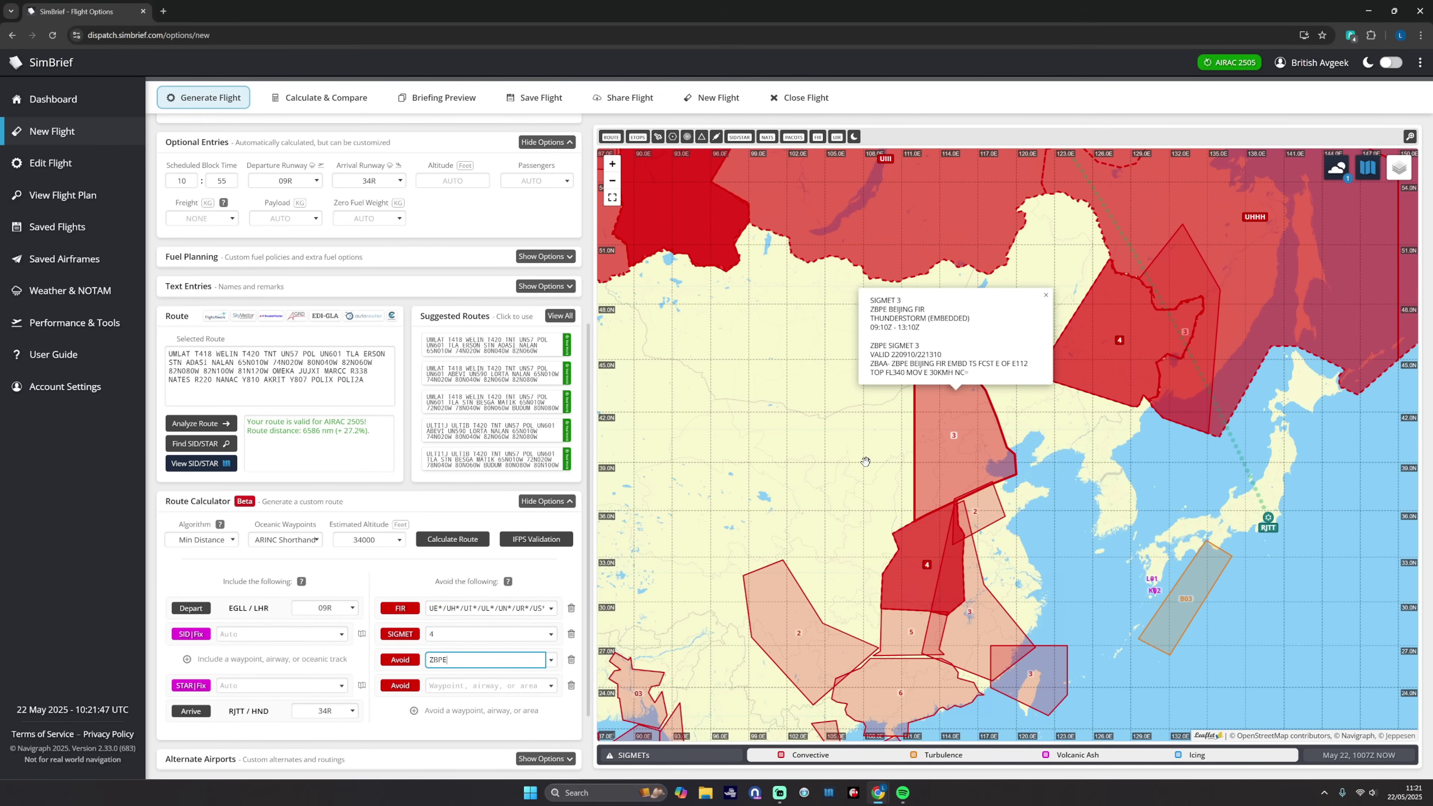
key("Return")
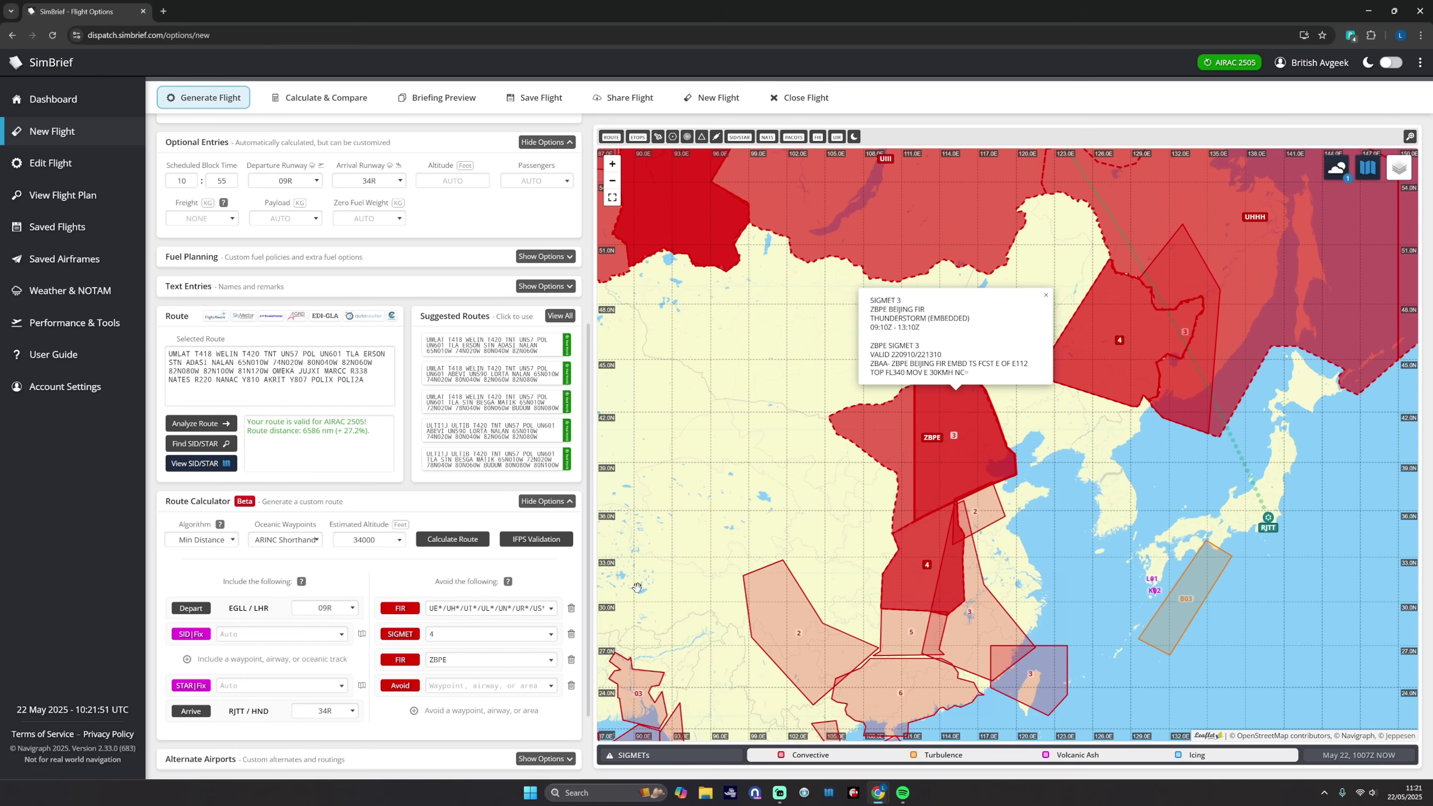
- Replace the ZBPE avoid entry with the ZSHA FIR
double_click(435, 659)
left_click(939, 643)
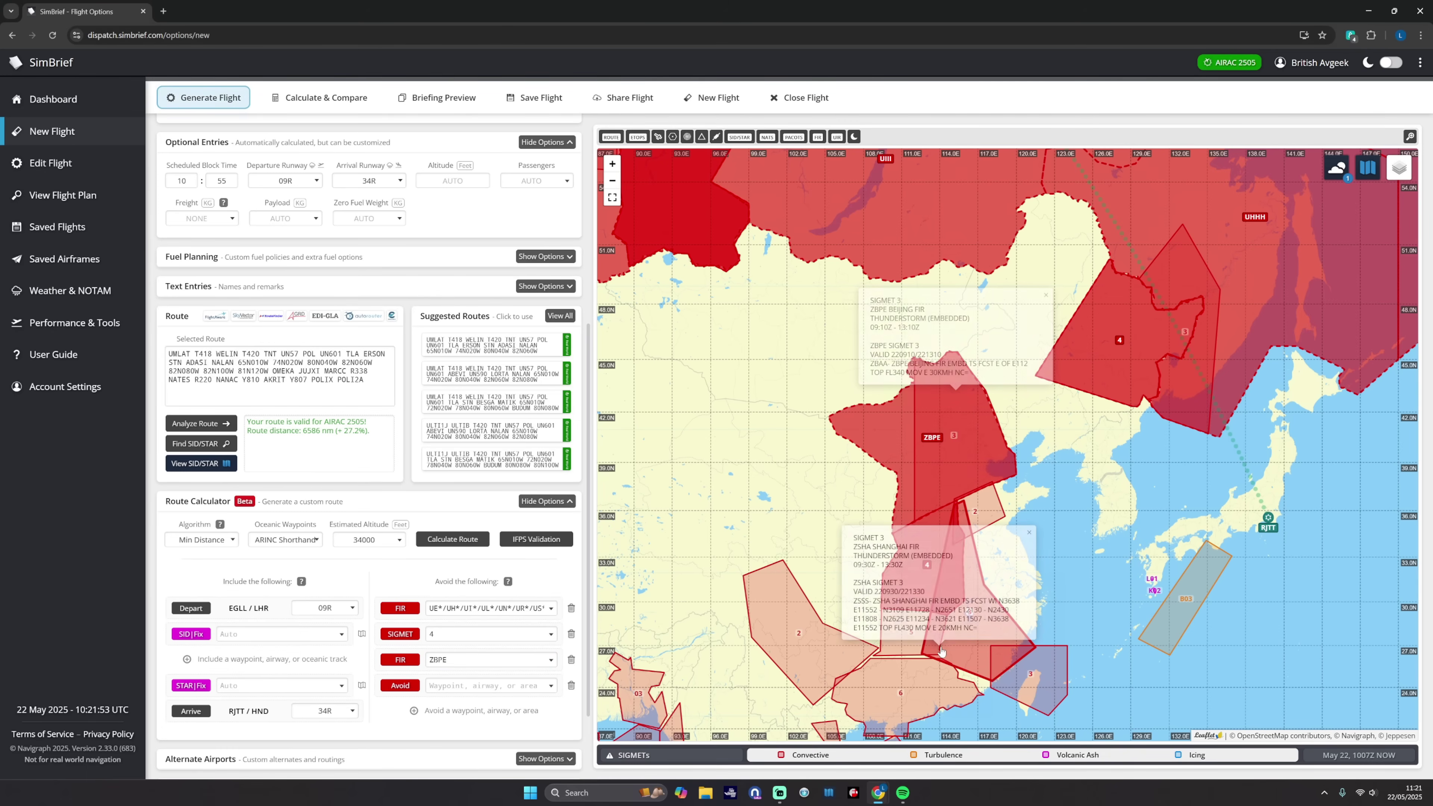
left_click_drag(503, 657, 435, 661)
type("ZSHA")
left_click(416, 711)
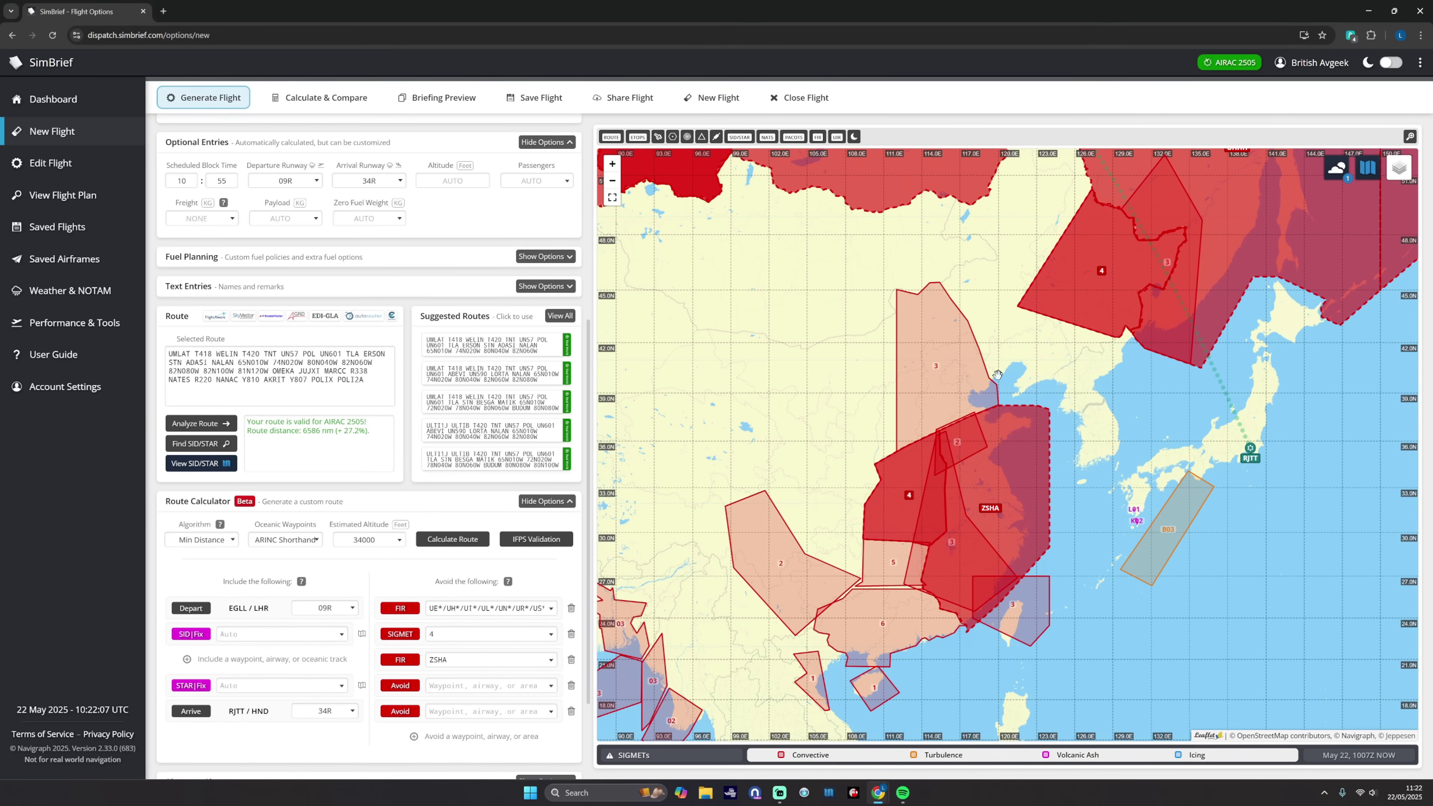
- Check the Kunming SIGMET 2 details and shift the map westward
left_click(763, 575)
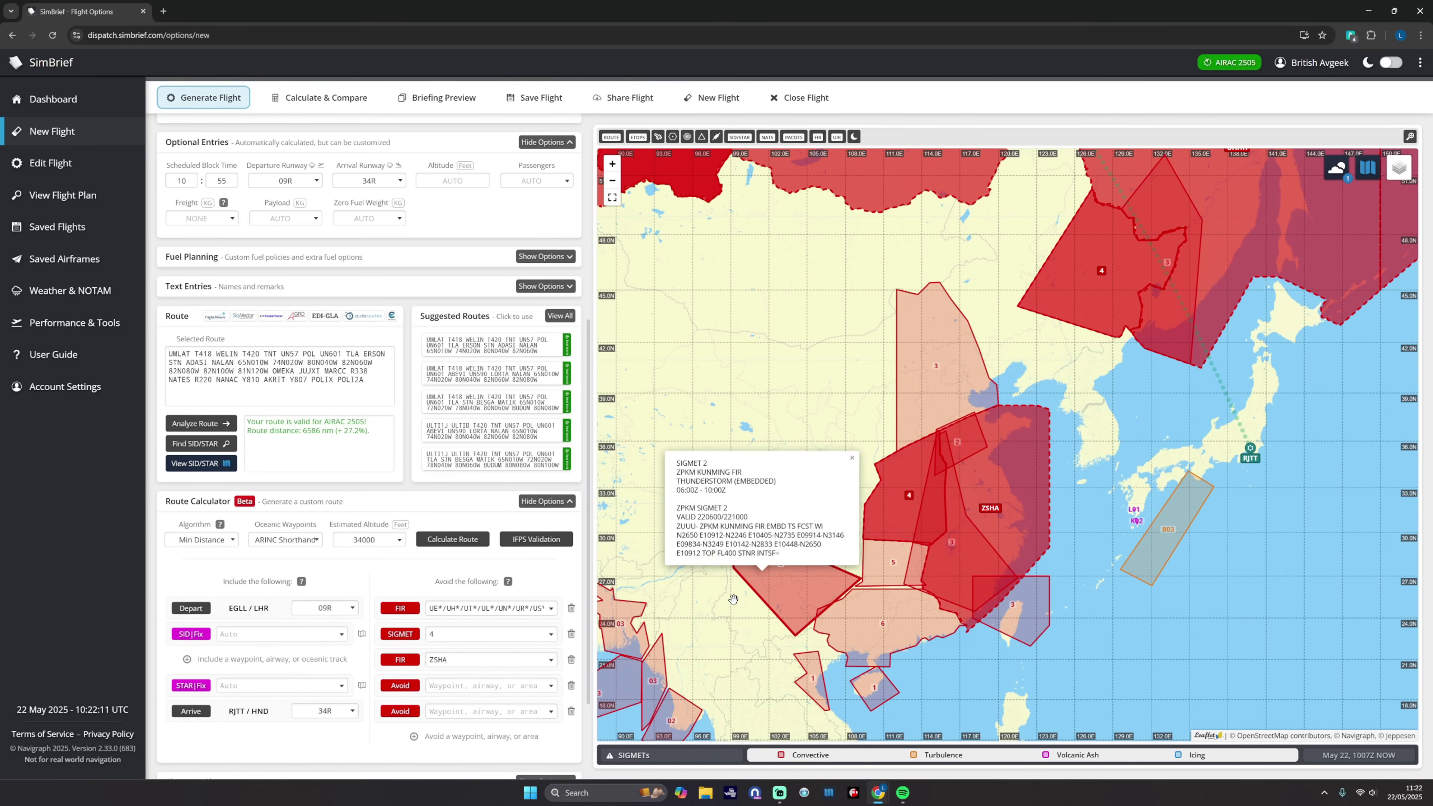
left_click_drag(739, 602, 823, 610)
left_click(834, 610)
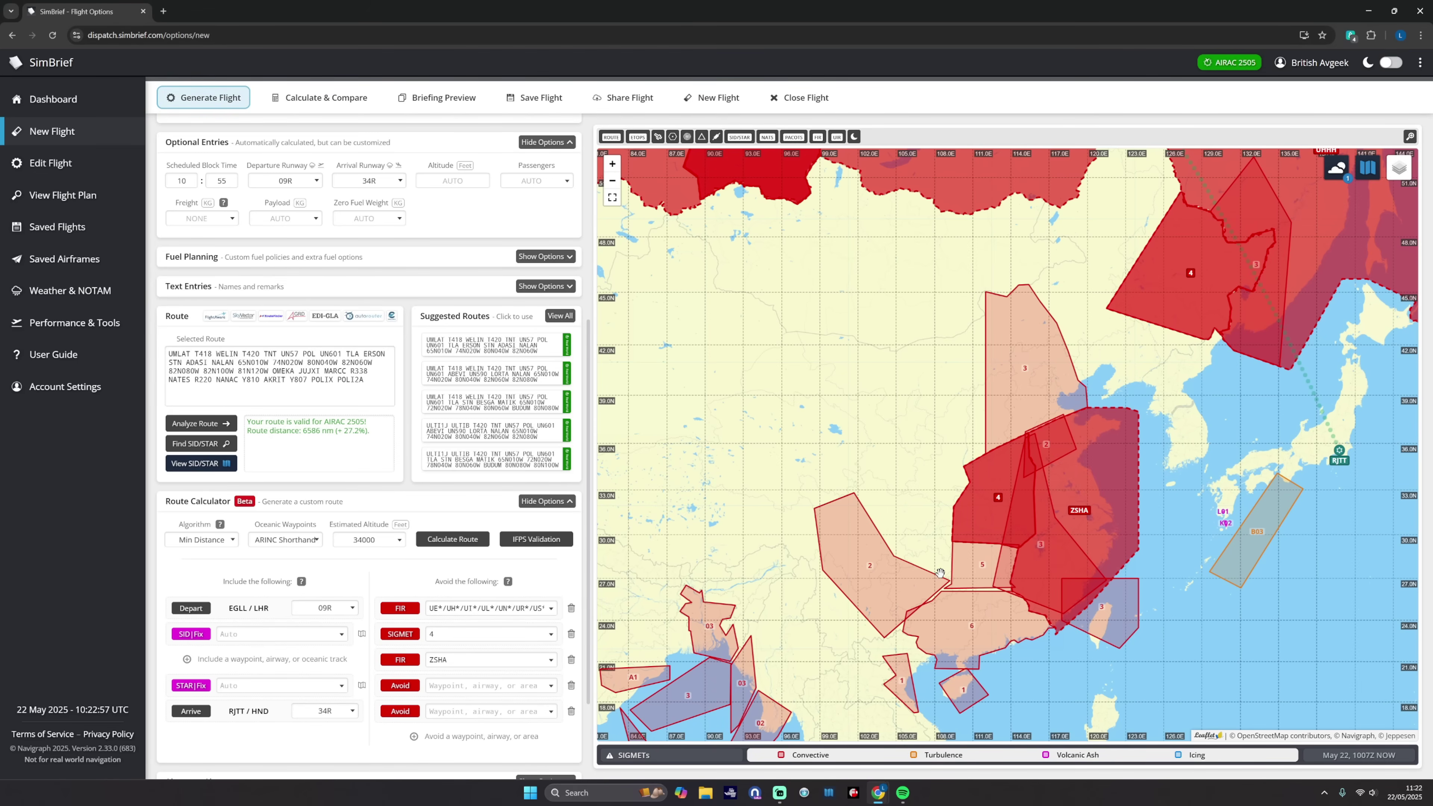
- Review the Beijing SIGMET's FL340 top, then pan the map north
scroll(909, 491, "down", 1)
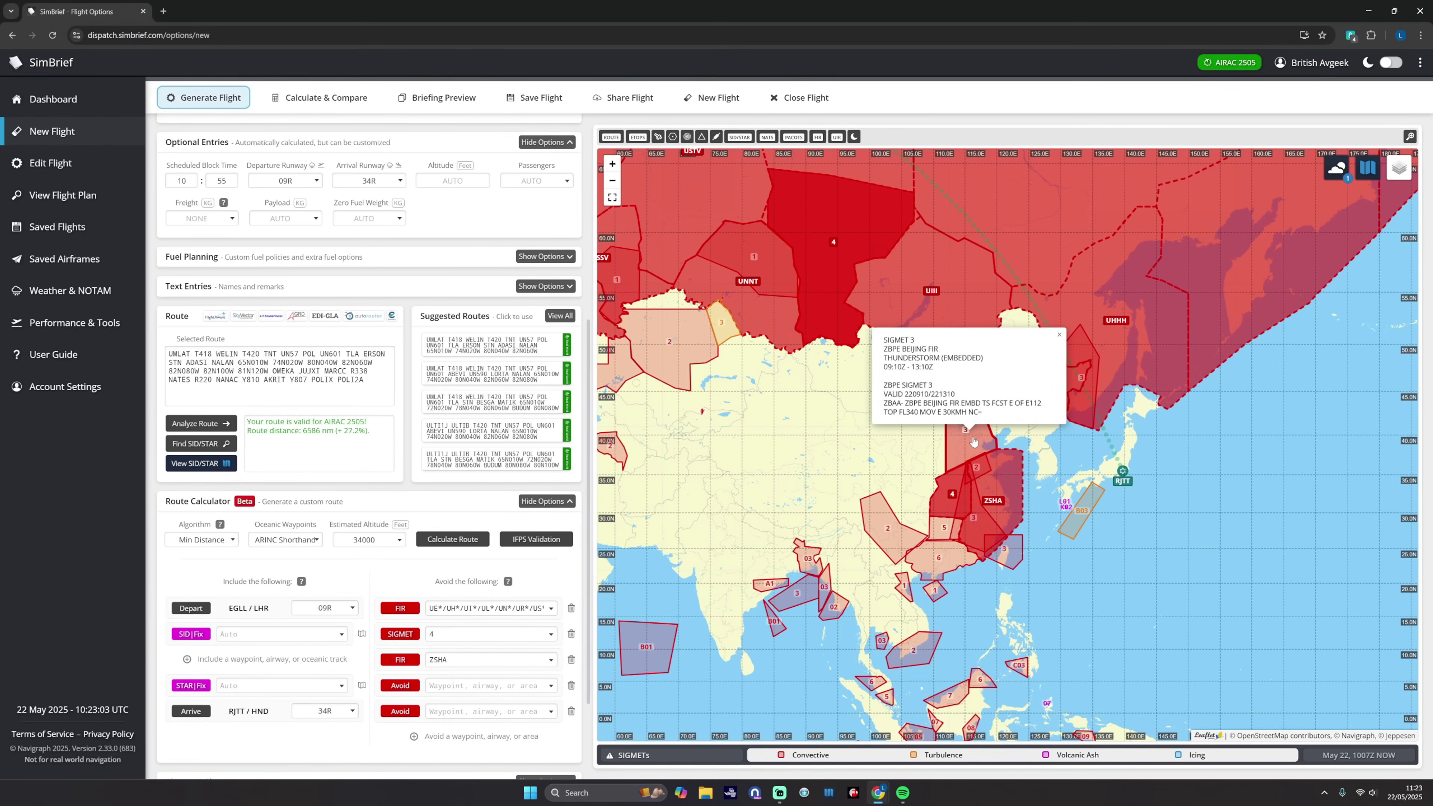
left_click_drag(888, 412, 920, 412)
left_click(903, 452)
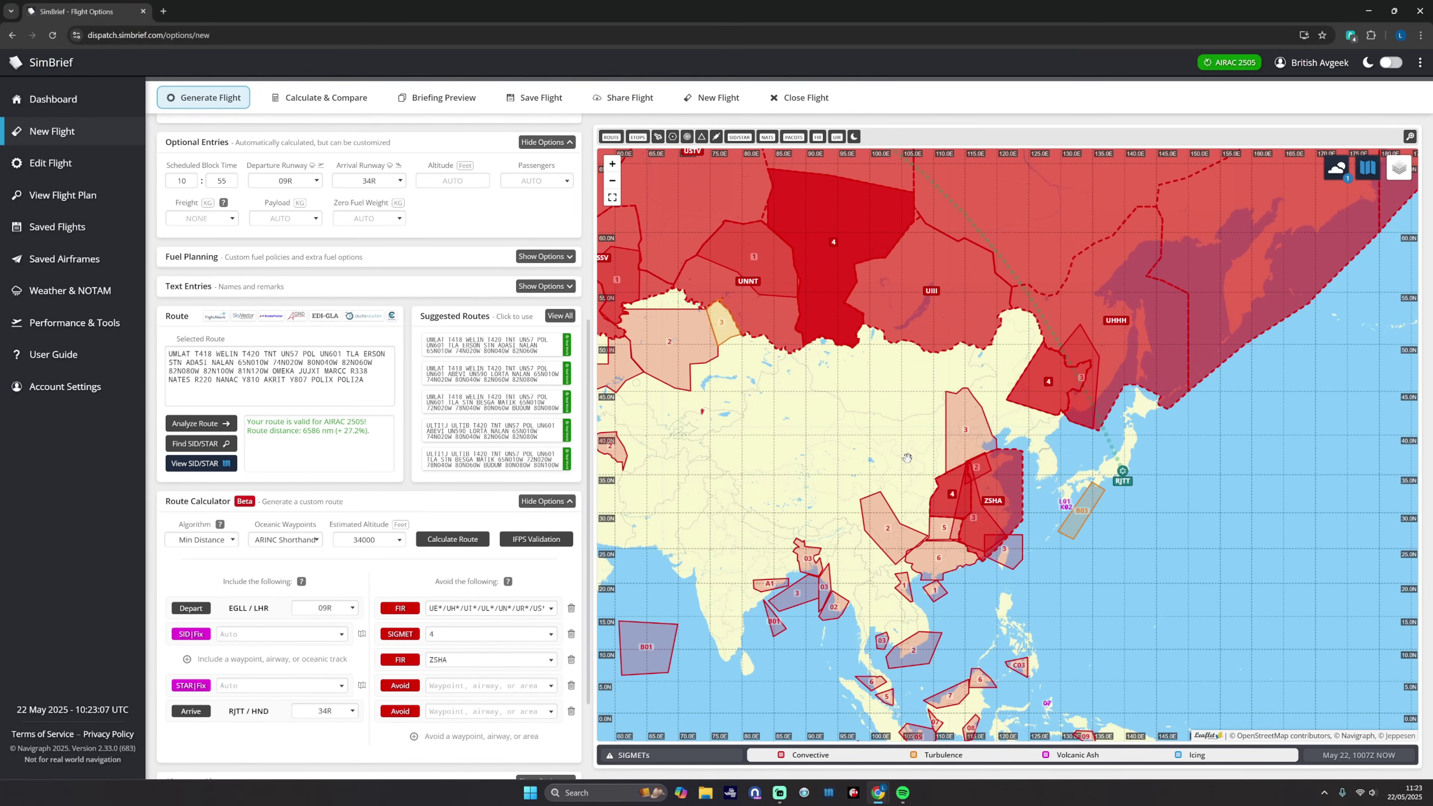
left_click_drag(1111, 448, 1106, 501)
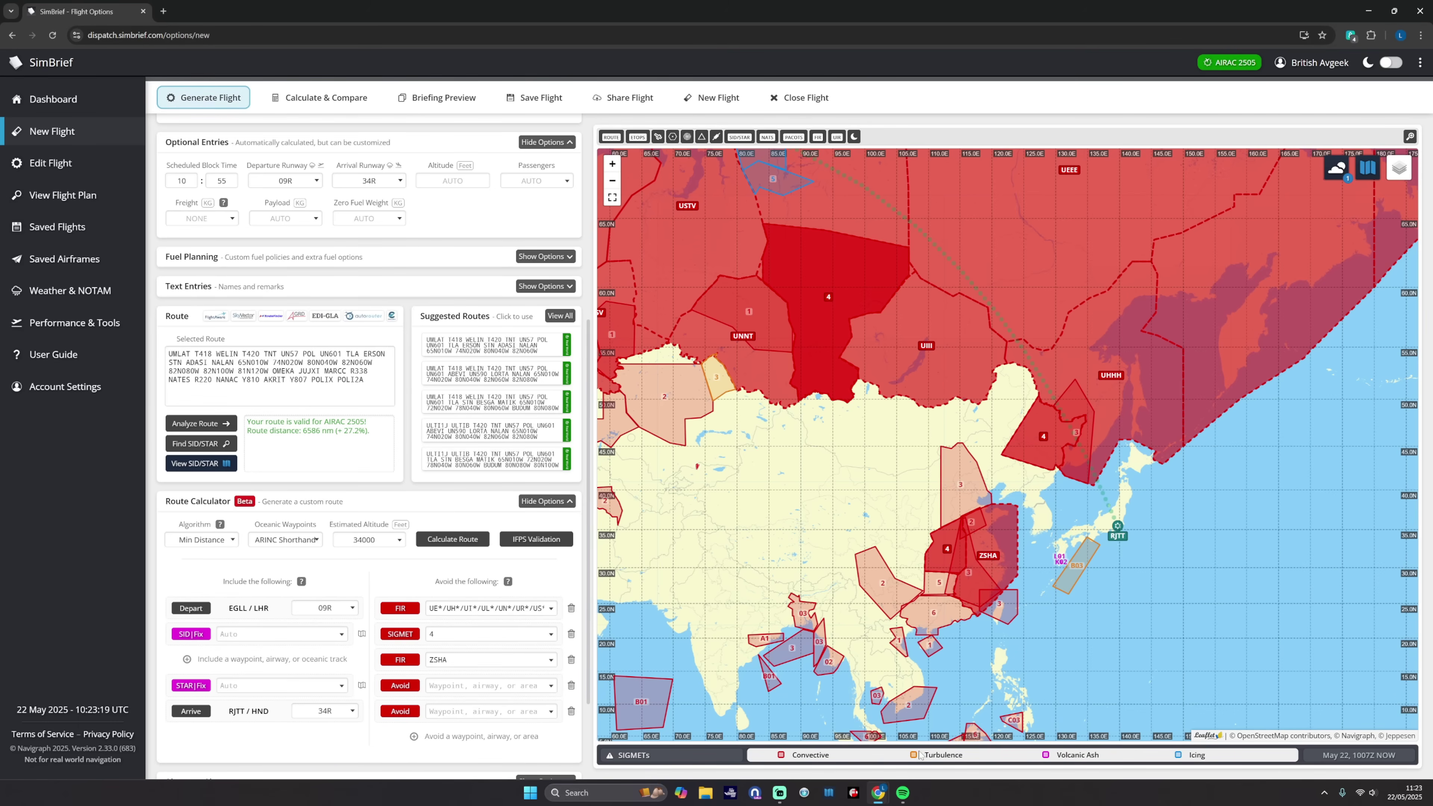
- Check the Fukuoka SIGMET B03 severe turbulence forecast
scroll(1019, 640, "up", 1)
left_click(1068, 558)
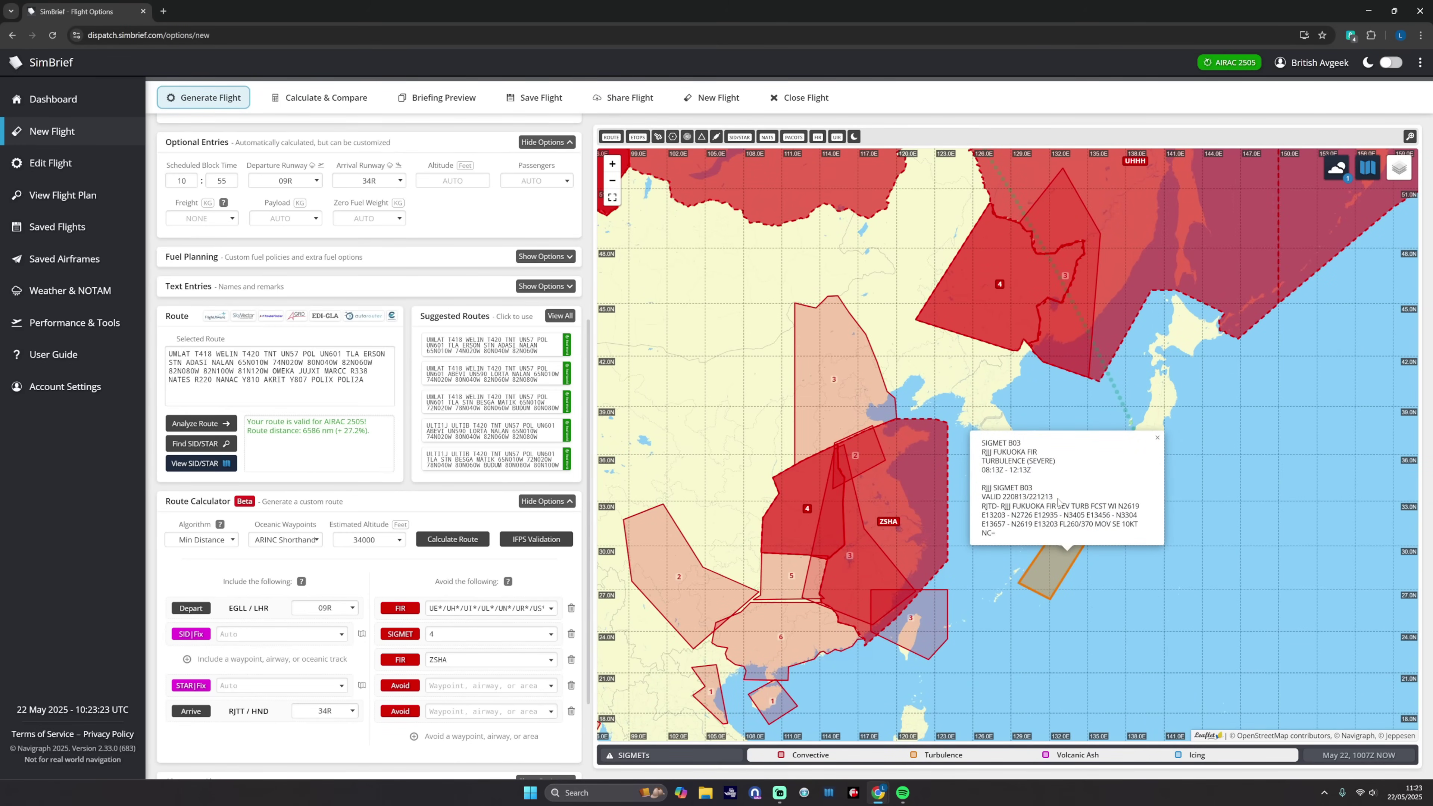
left_click_drag(1057, 506, 1131, 507)
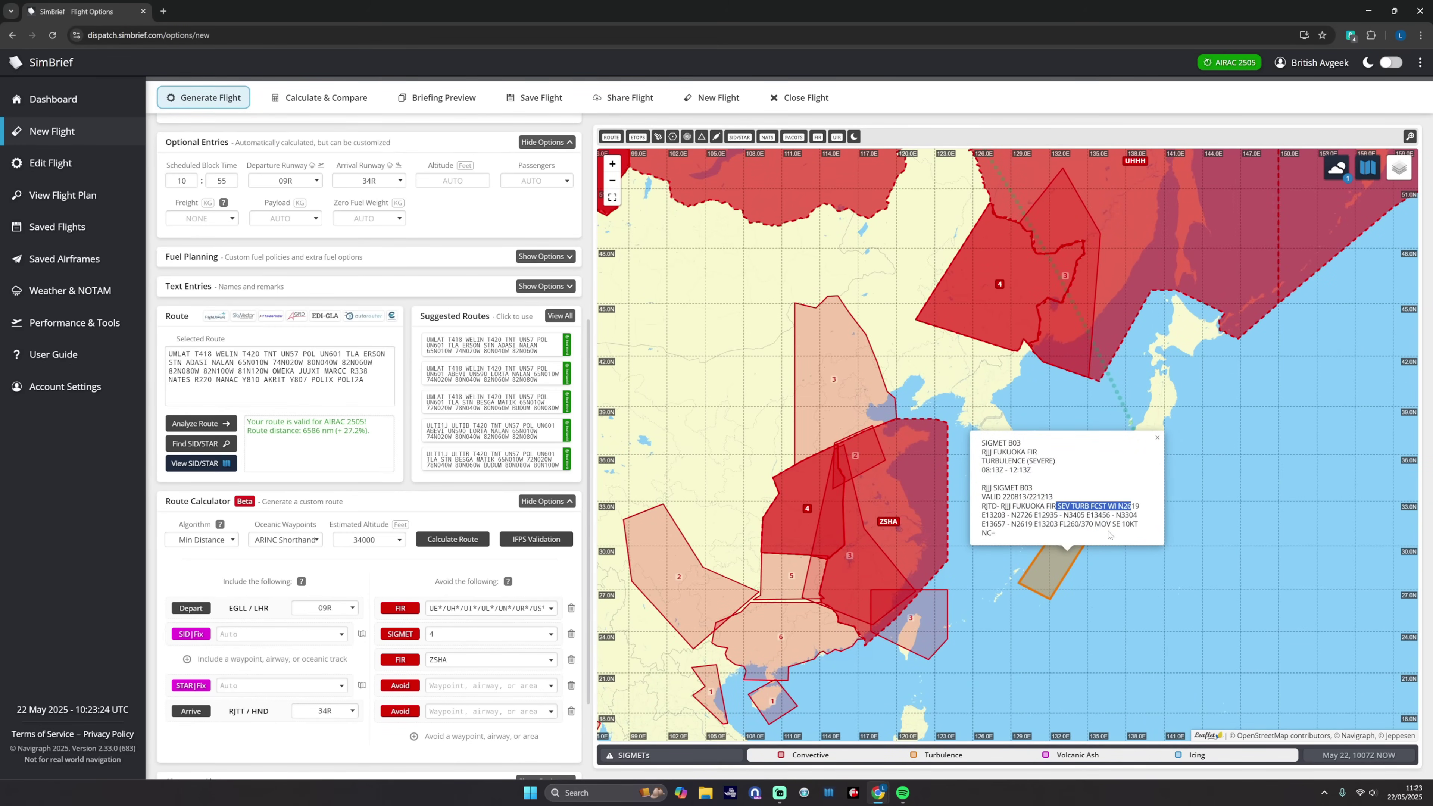
left_click(1106, 621)
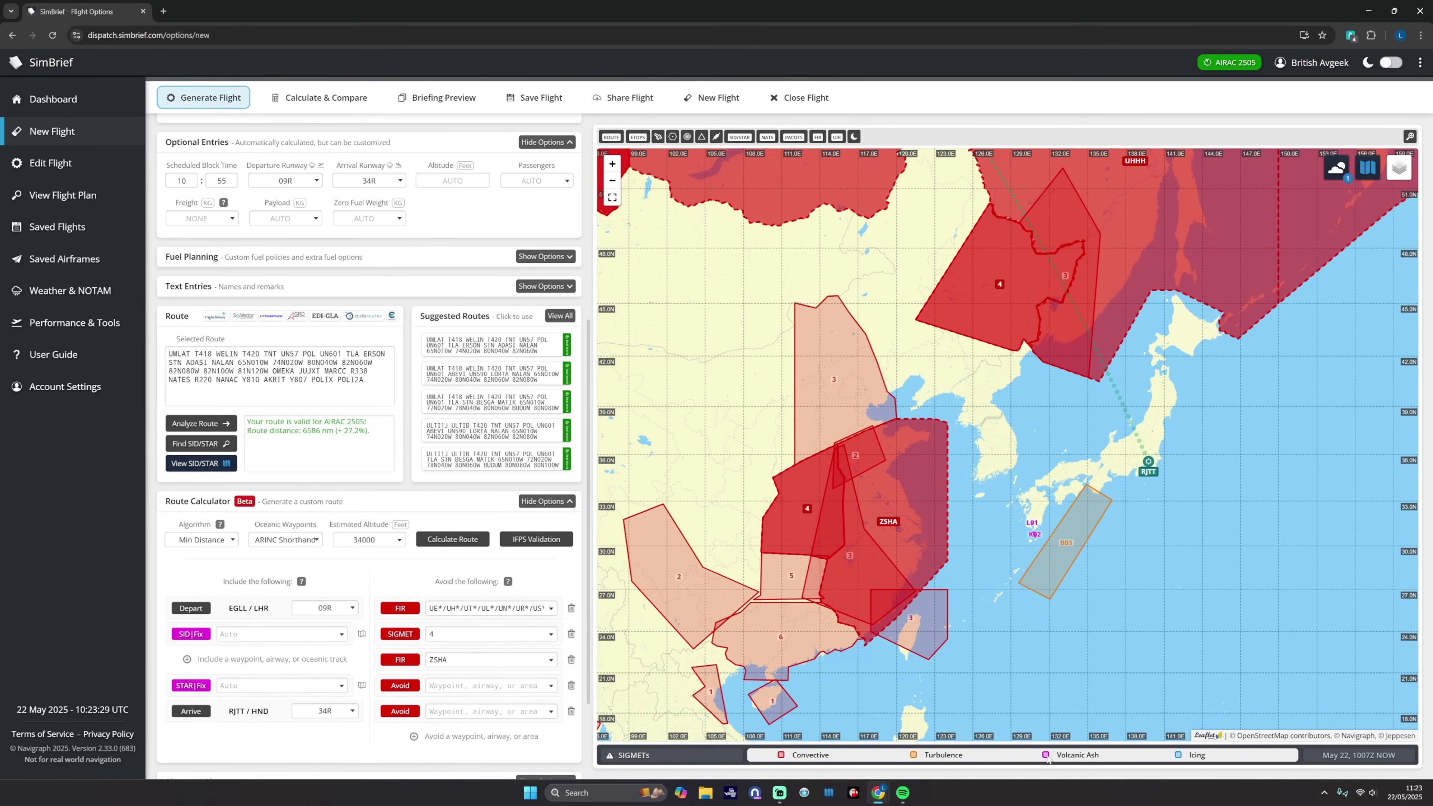
- Pan the SIGMET map via Australia back to Russia, China and Japan
scroll(1118, 611, "down", 3)
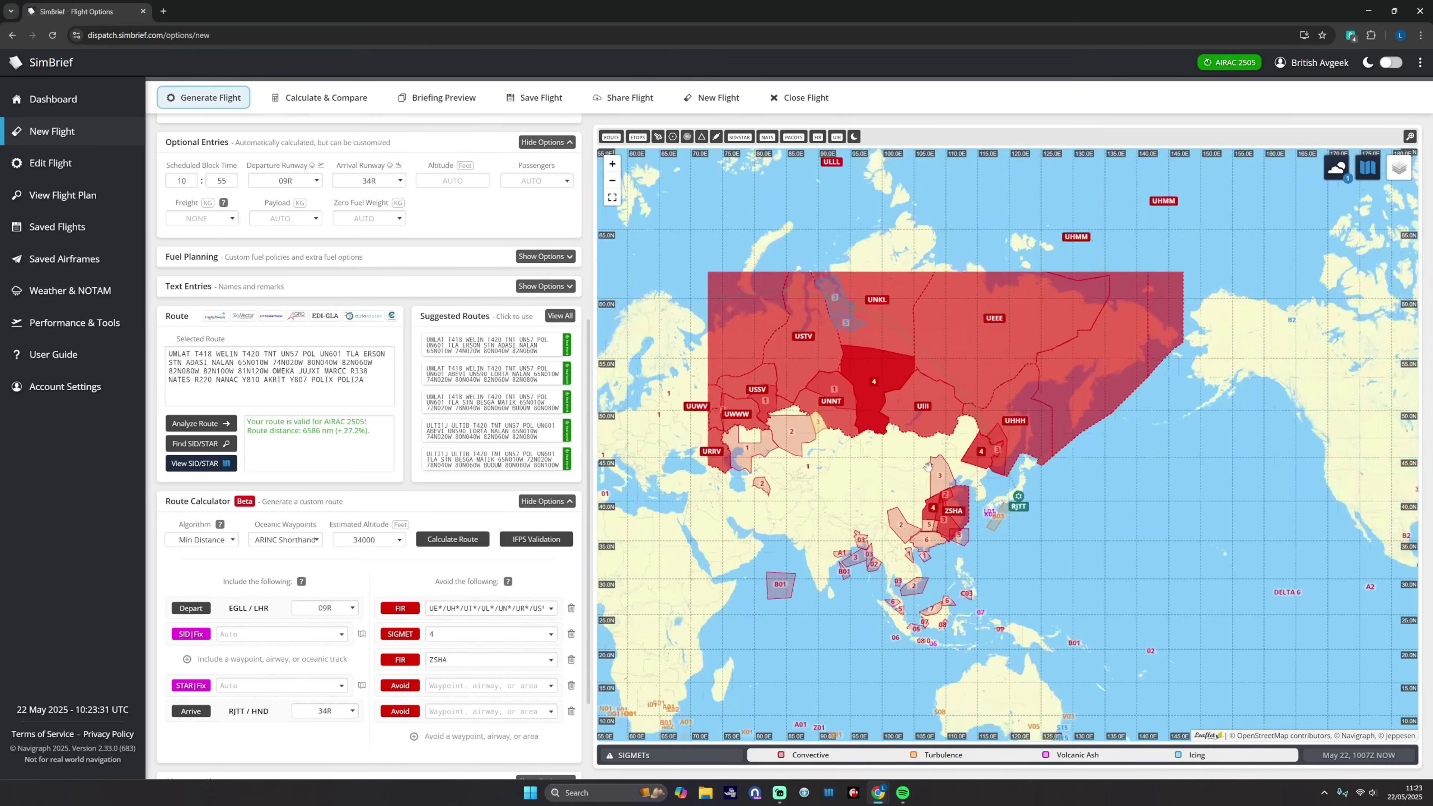
mouse_move(1132, 541)
left_mouse_down()
mouse_move(1148, 428)
mouse_move(847, 317)
left_mouse_up()
scroll(809, 423, "up", 2)
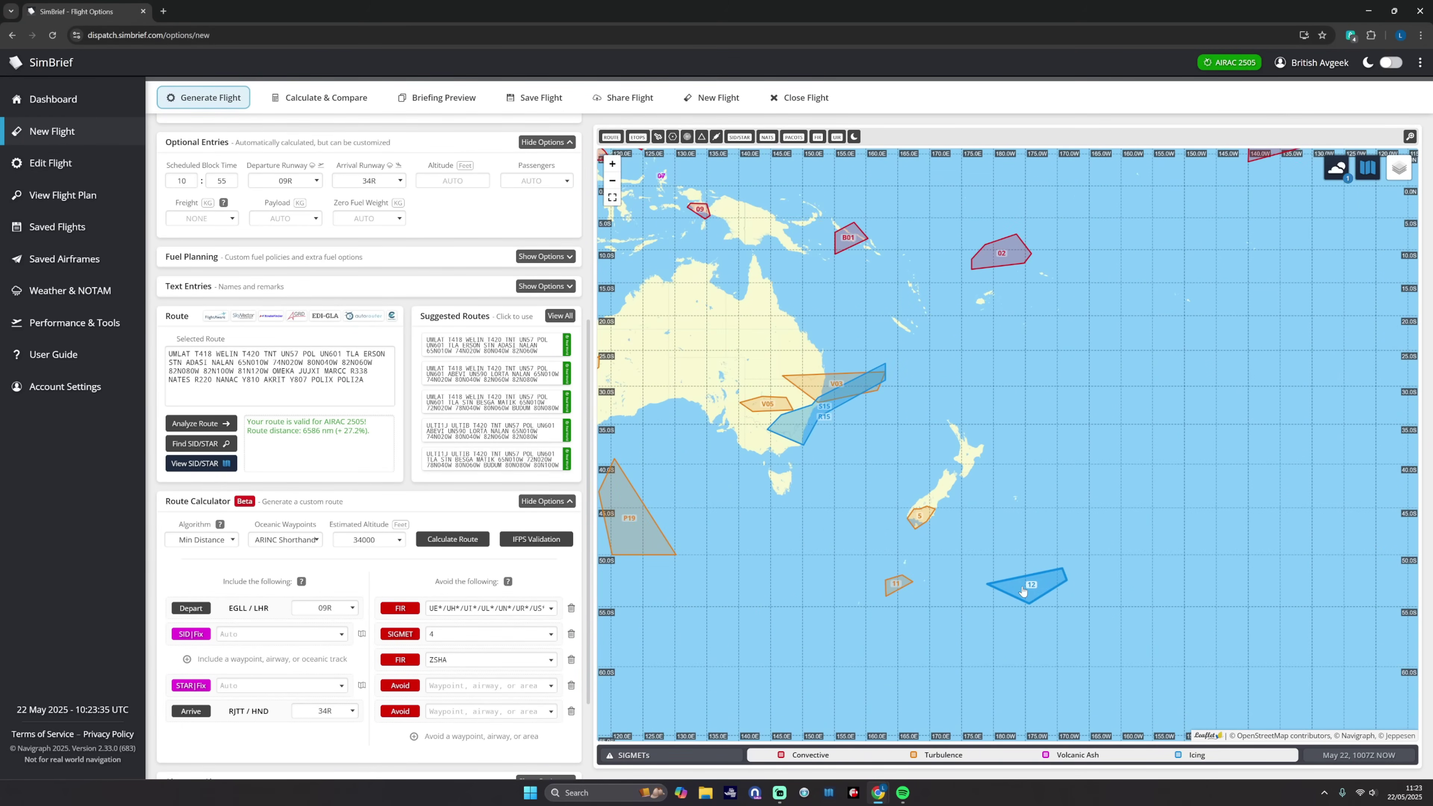
left_click_drag(809, 423, 997, 532)
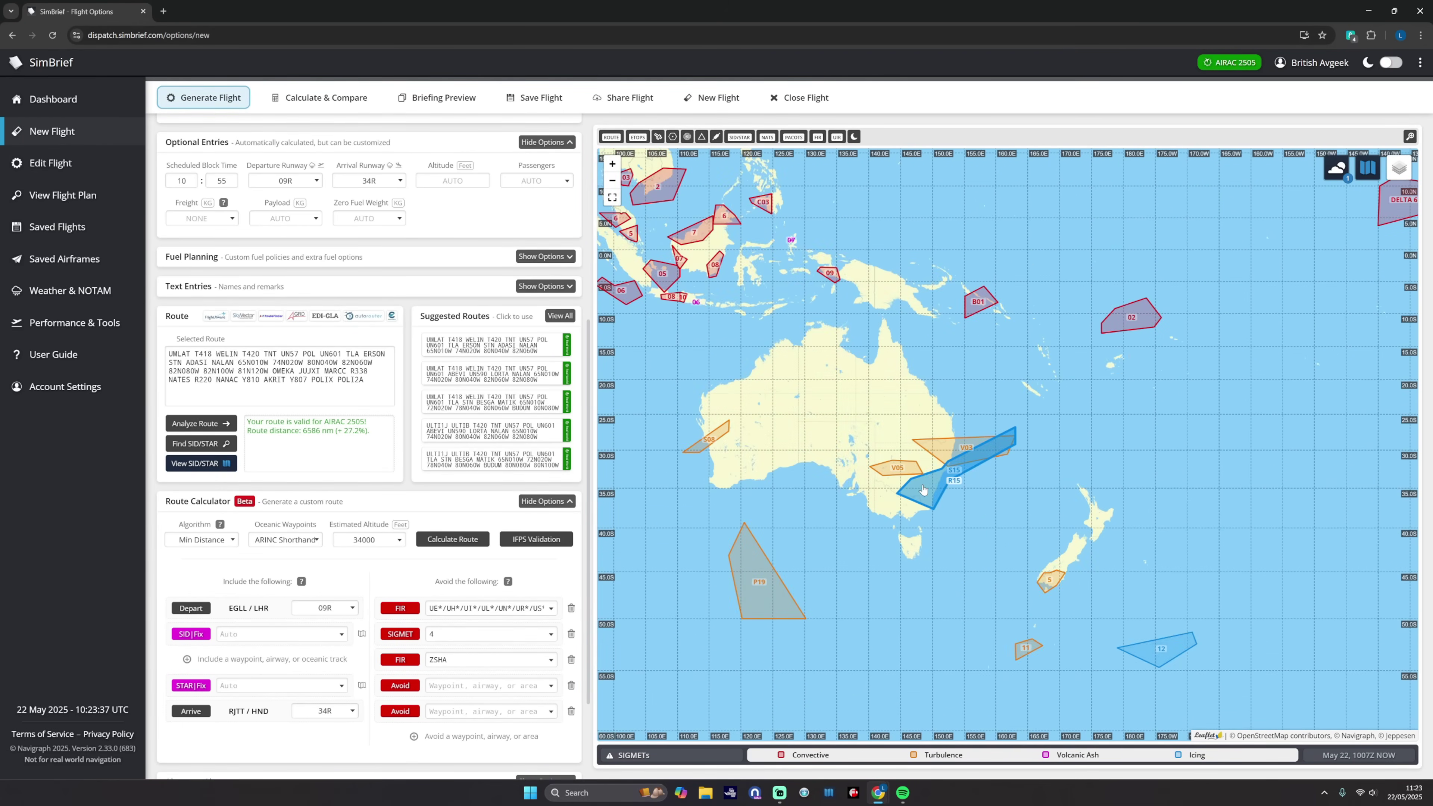
scroll(923, 490, "up", 1)
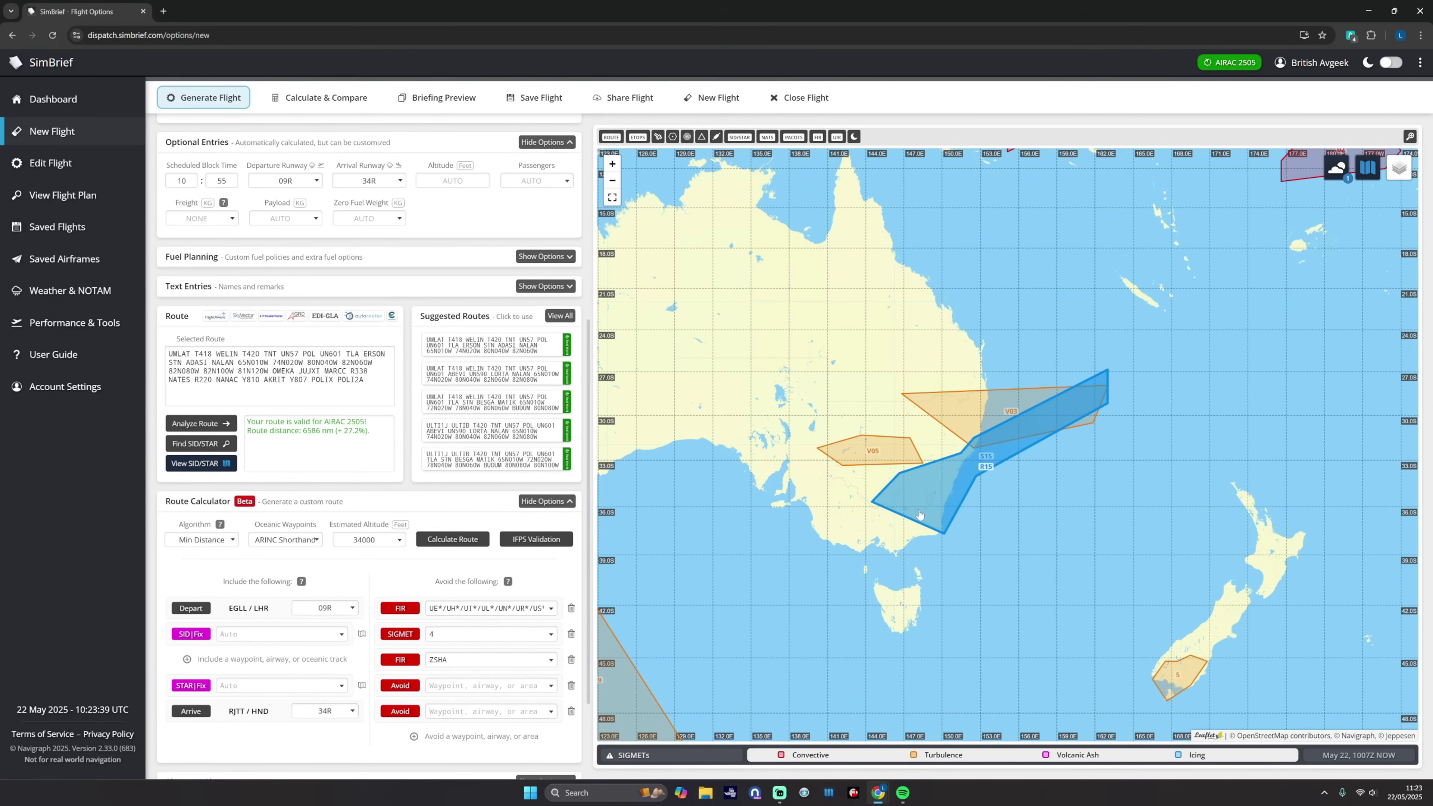
scroll(1092, 400, "down", 1)
left_click_drag(846, 497, 1050, 545)
scroll(1050, 546, "down", 1)
left_click_drag(1069, 366, 1139, 542)
left_click_drag(921, 577, 876, 570)
scroll(564, 621, "down", 1)
- Delete both empty avoid rows and confirm the SIGMET 4 entry
left_click(570, 656)
left_click(571, 629)
left_click(437, 580)
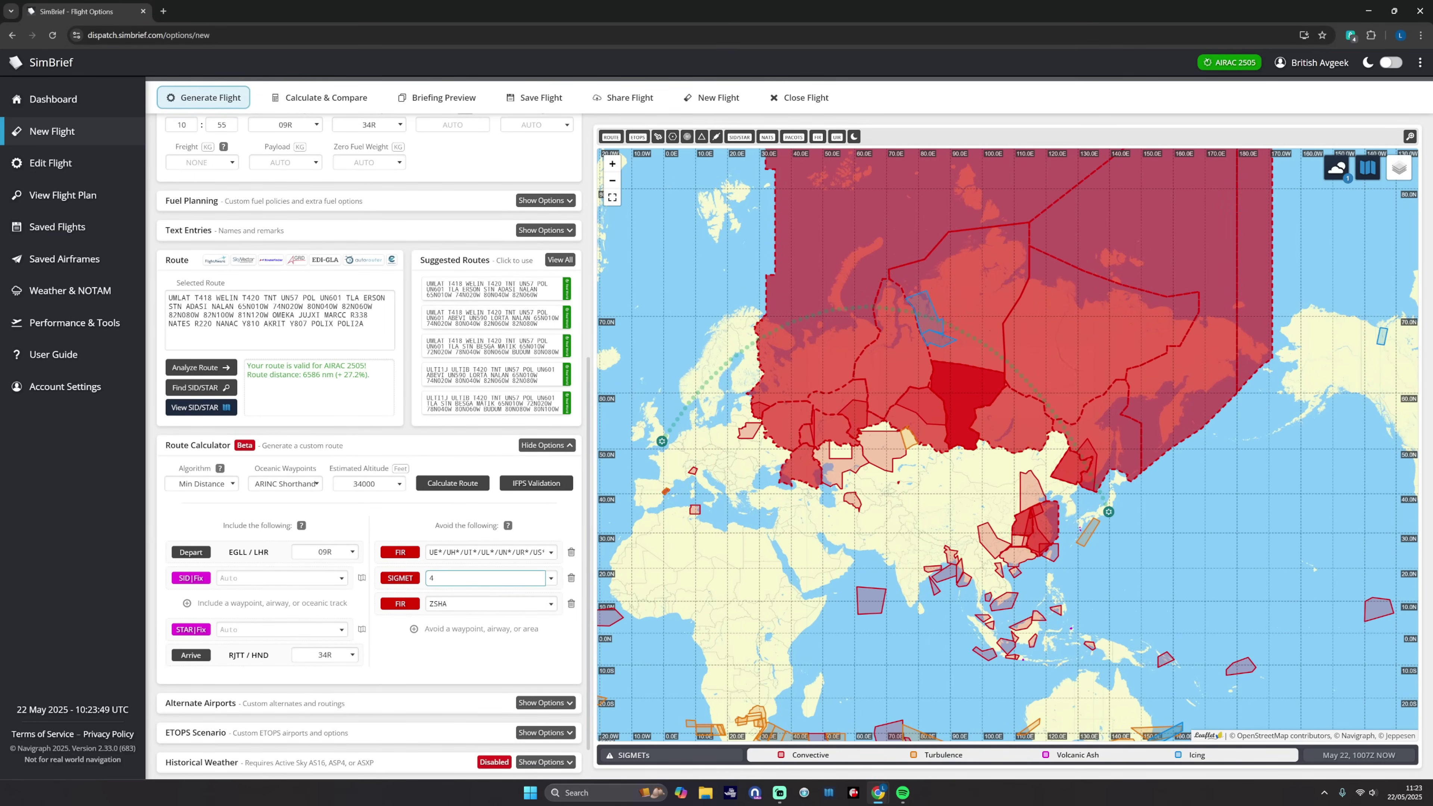
key("Return")
- Zoom and centre the map around Heathrow
scroll(662, 445, "up", 3)
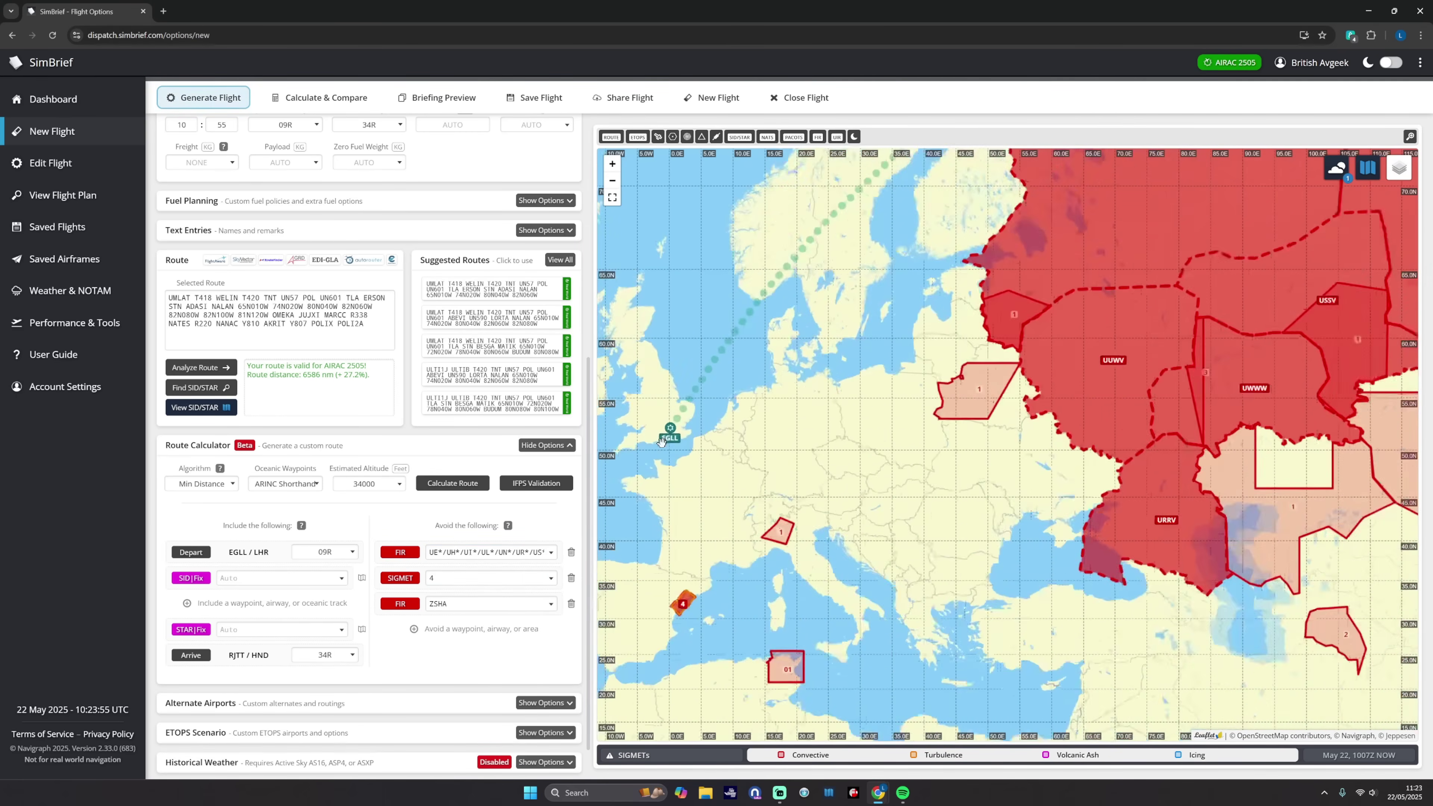
scroll(299, 406, "up", 5)
scroll(752, 420, "up", 5)
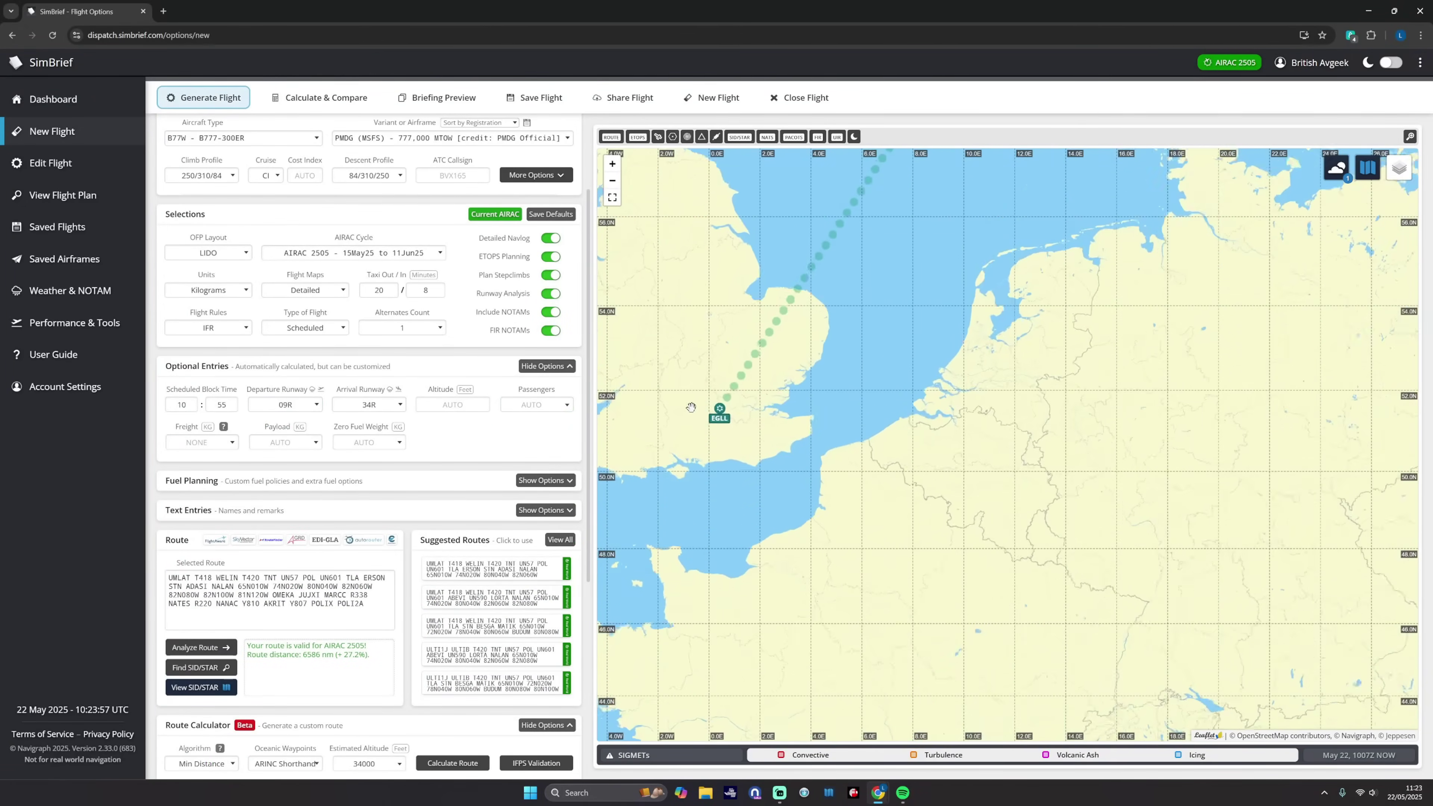
scroll(750, 426, "up", 1)
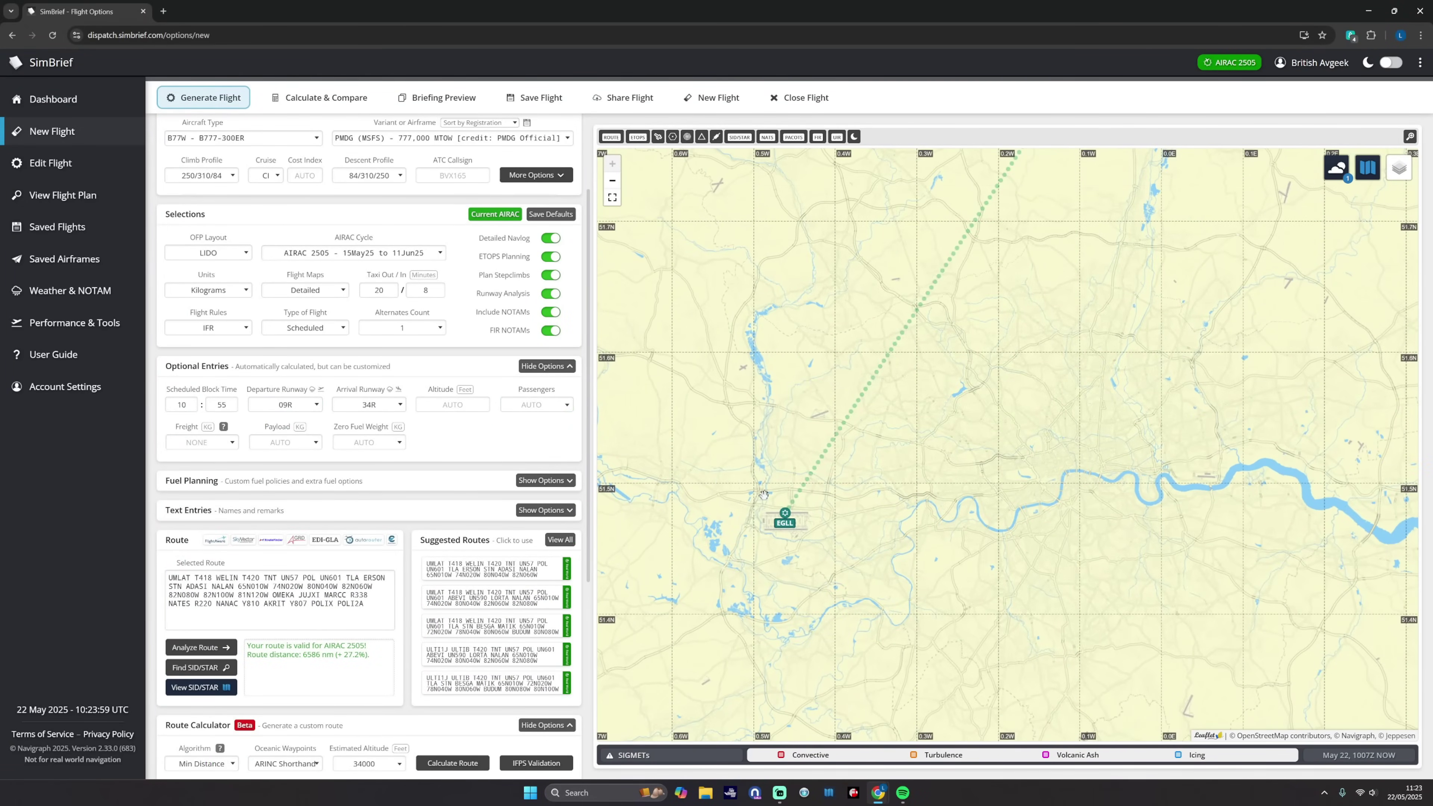
left_click_drag(745, 515, 920, 479)
scroll(920, 478, "down", 2)
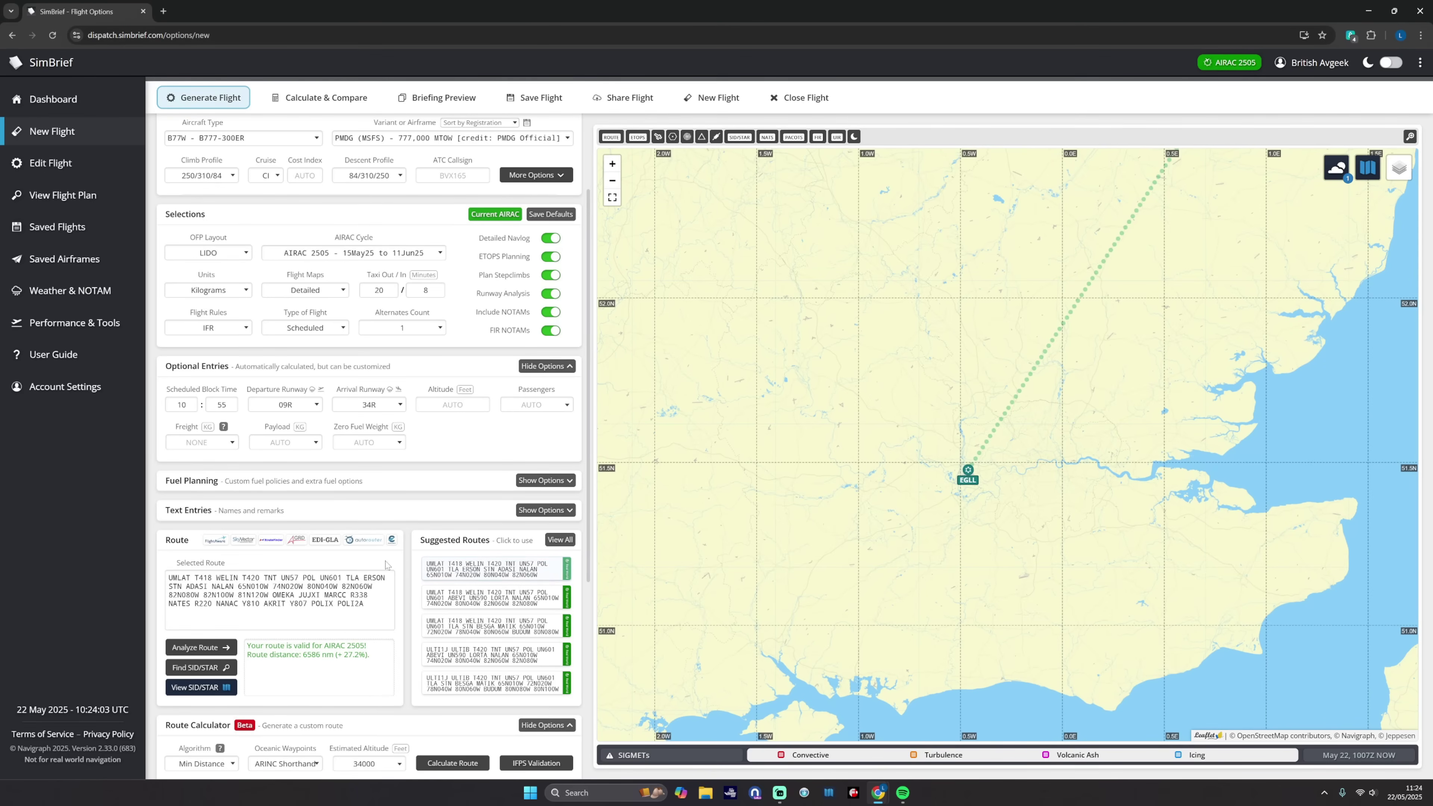
scroll(357, 581, "down", 5)
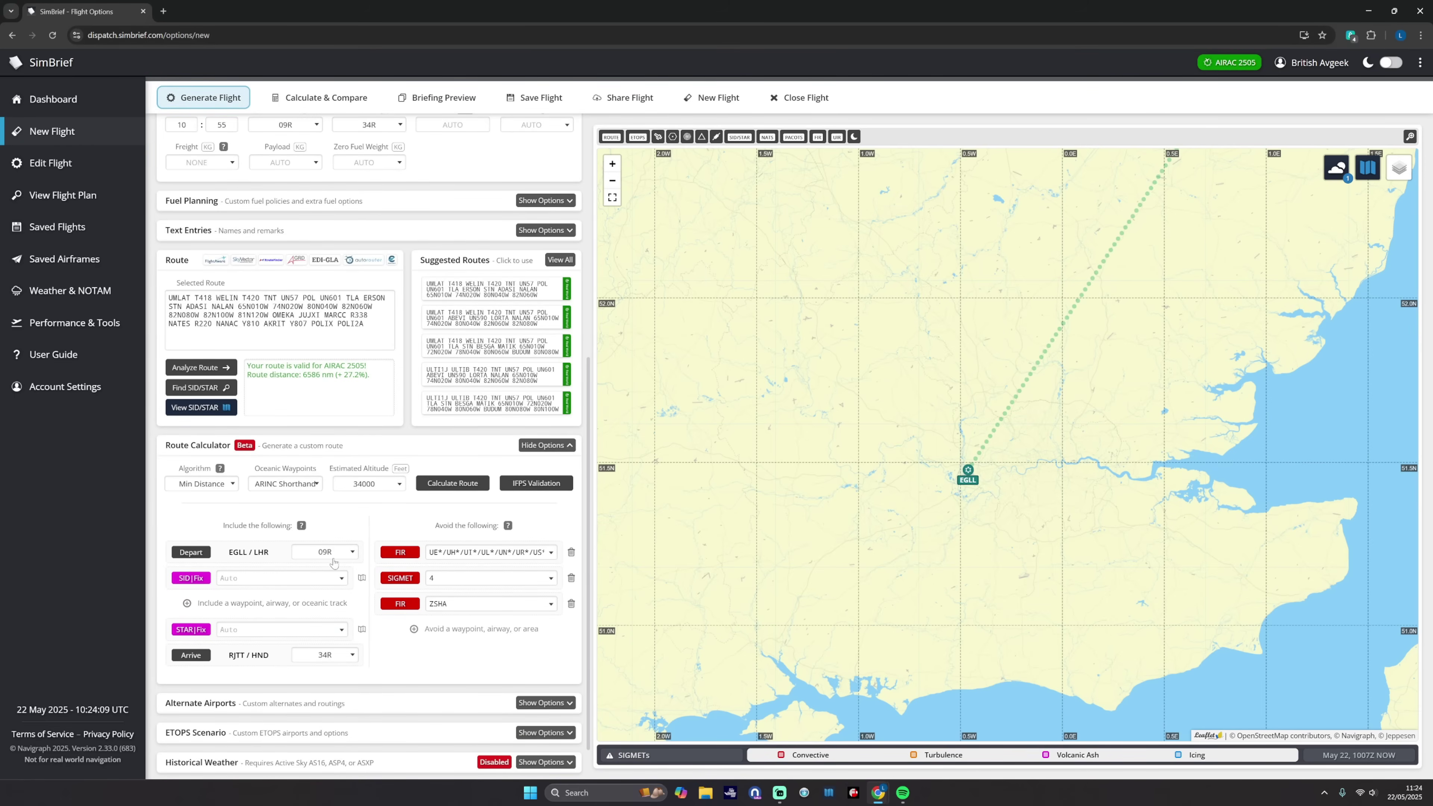
- Show Heathrow SIDs, calculate the 6642 nm BPK6J BPK Q295 route and review it on the map
left_click(362, 579)
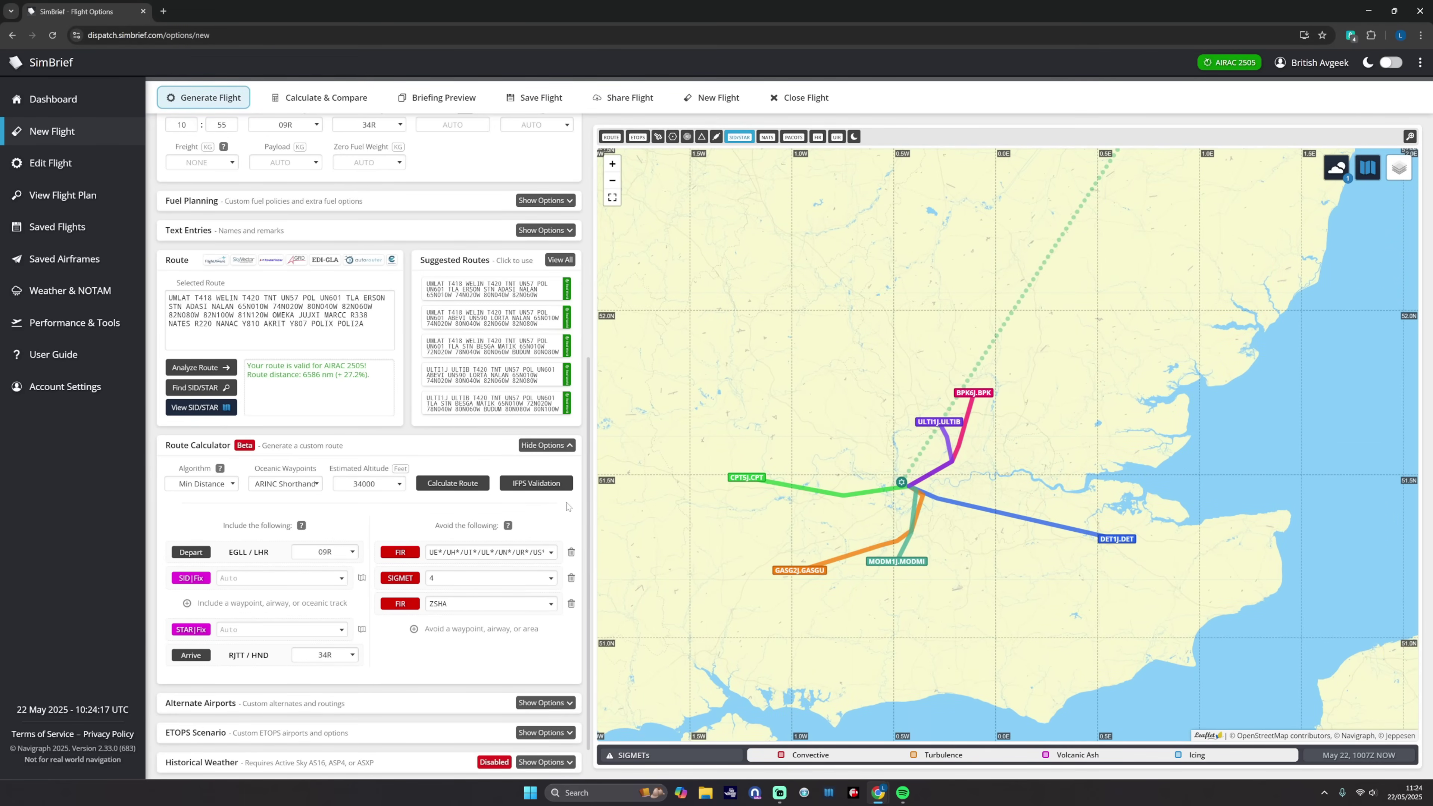
left_click(452, 484)
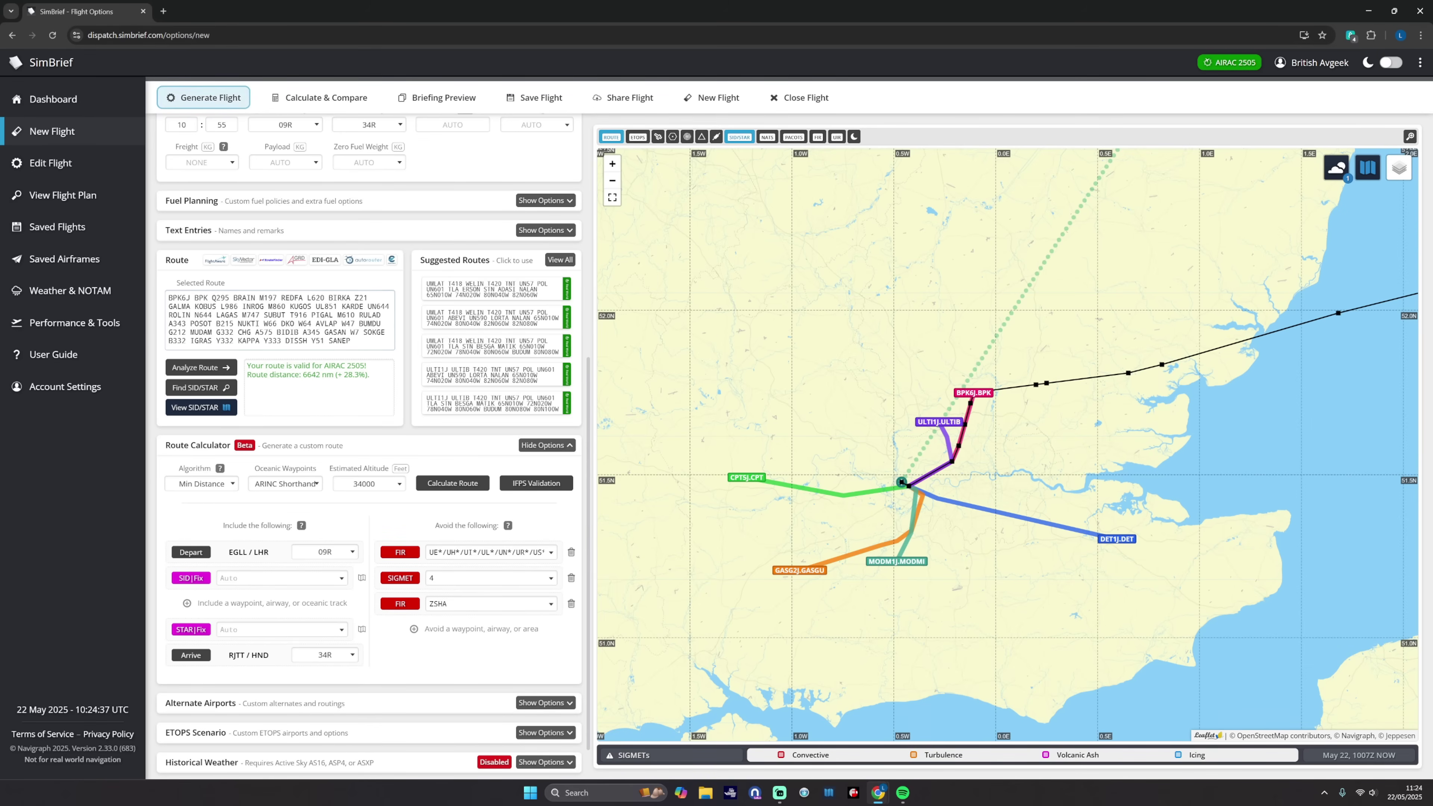
key("ctrl+a")
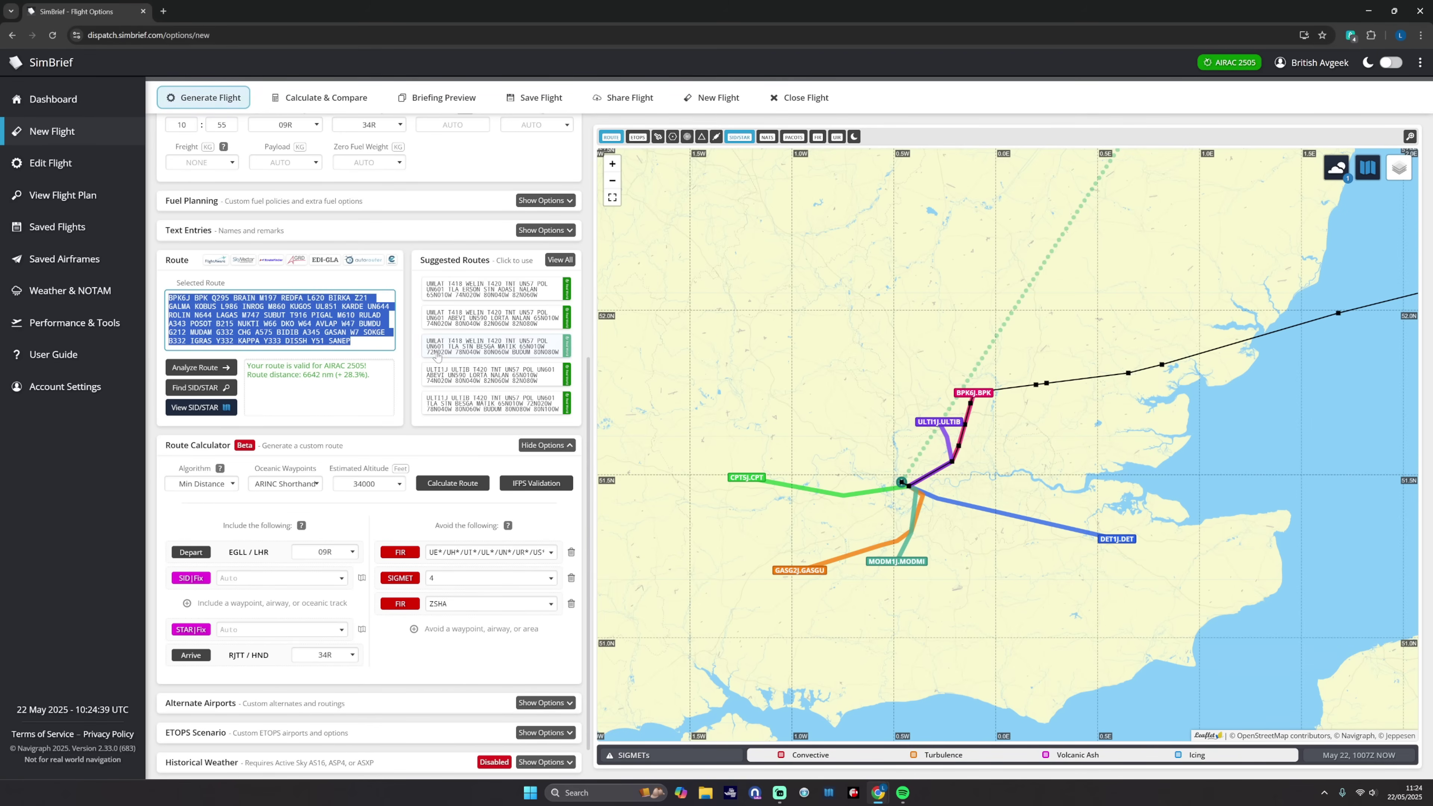
left_click_drag(950, 461, 896, 464)
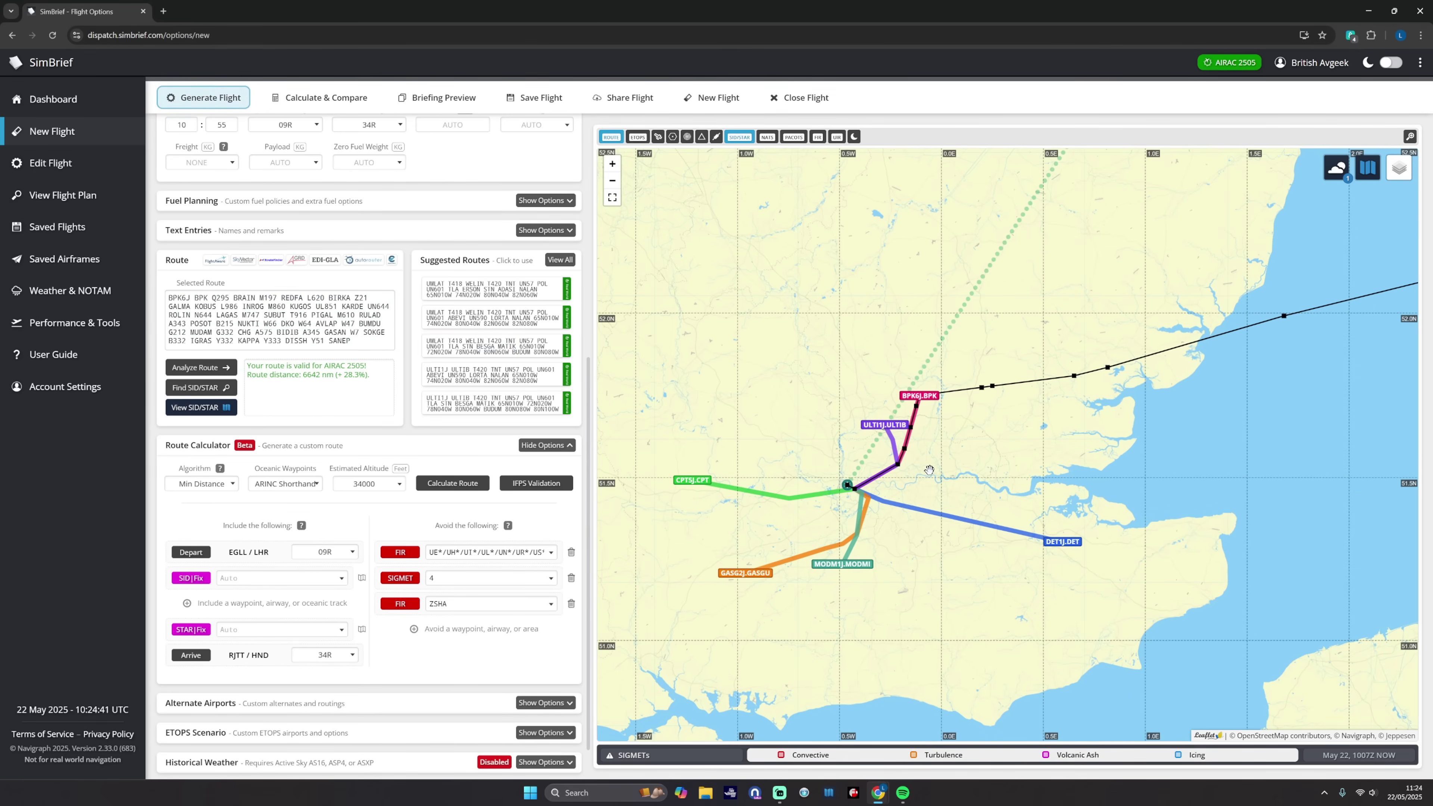
scroll(929, 470, "up", 2)
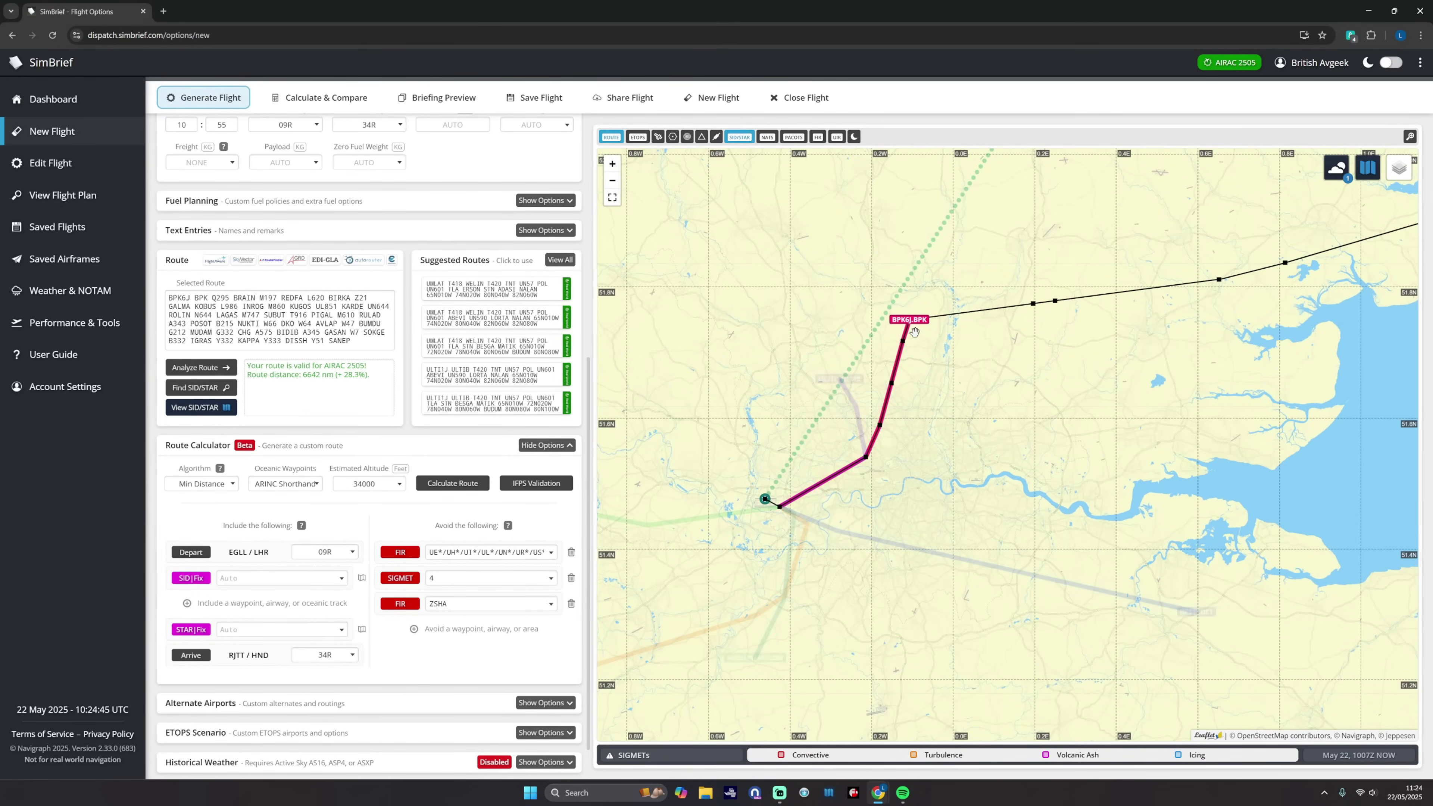
scroll(1152, 466, "down", 5)
scroll(1160, 466, "down", 3)
scroll(349, 248, "up", 6)
scroll(1062, 571, "down", 1)
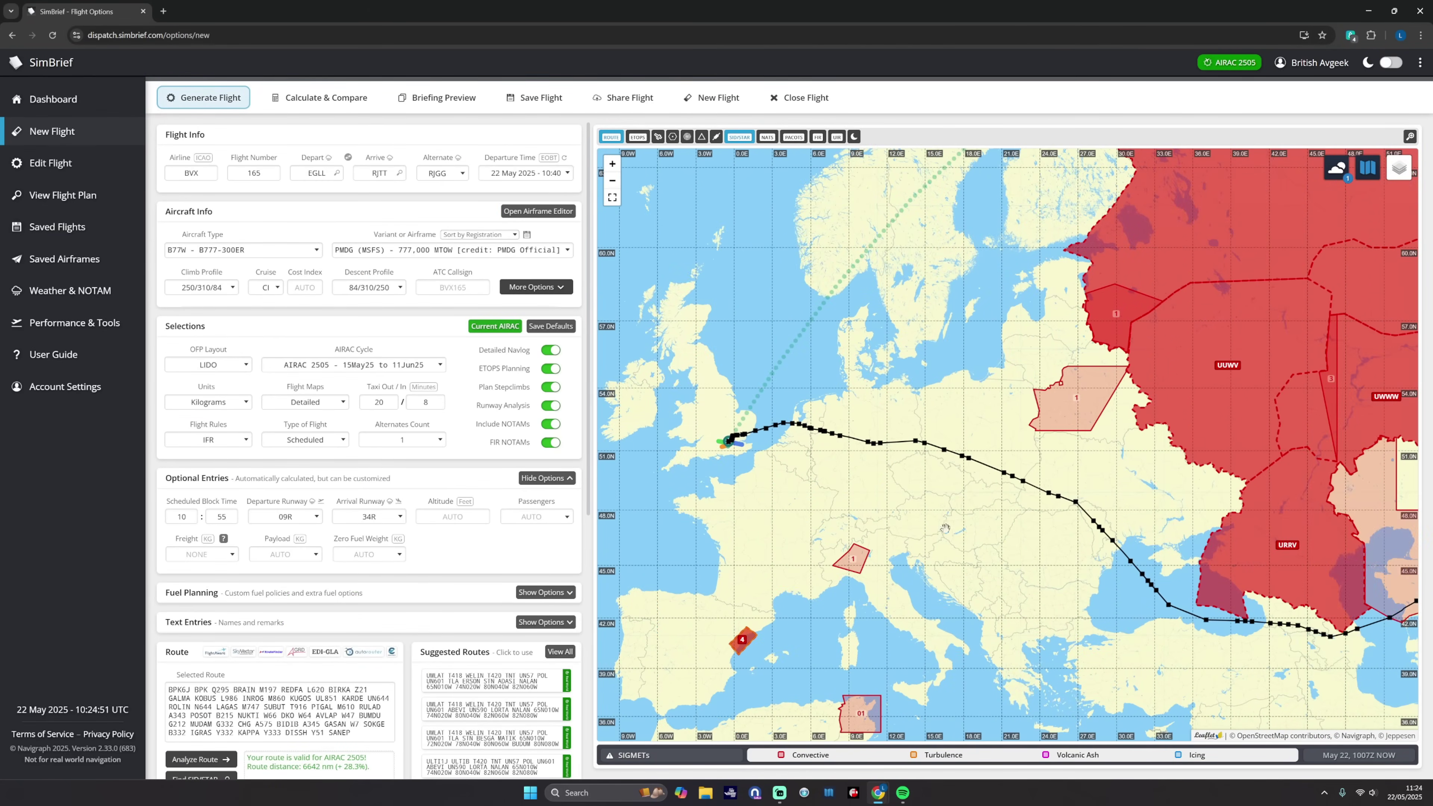
left_click_drag(1062, 571, 933, 549)
left_click_drag(1028, 553, 916, 548)
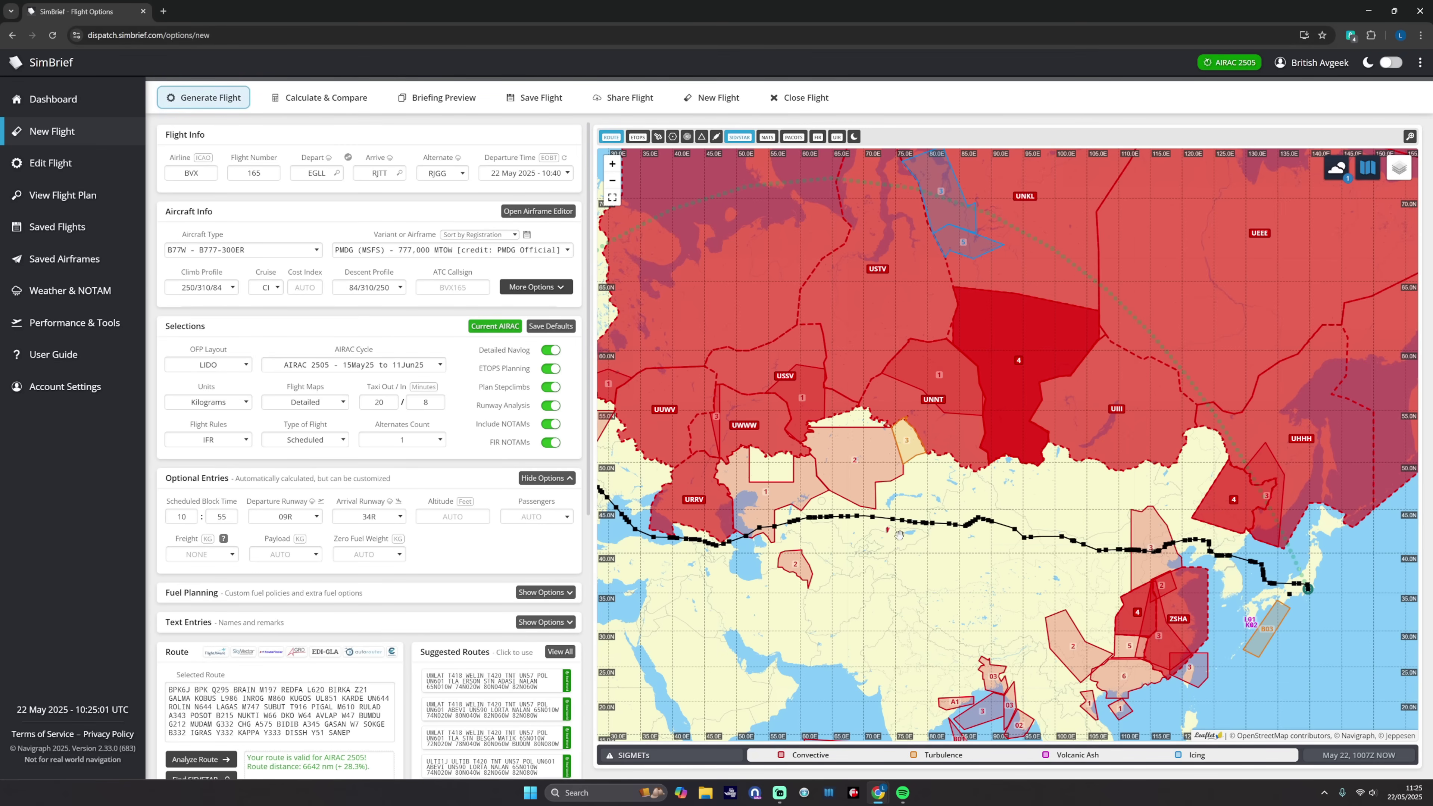
left_click_drag(873, 559, 939, 600)
left_click_drag(810, 558, 751, 535)
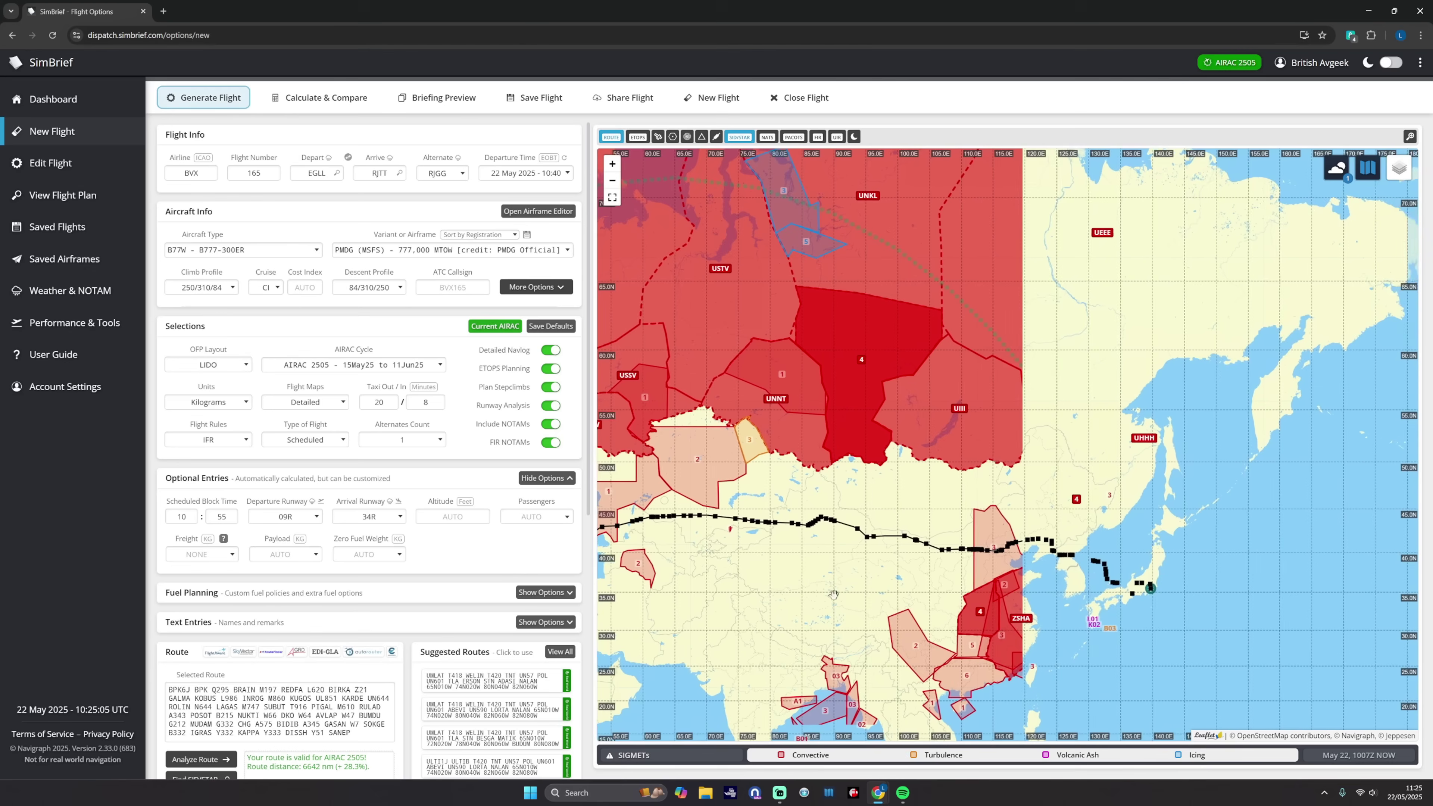
scroll(1134, 581, "up", 2)
scroll(1134, 582, "up", 6)
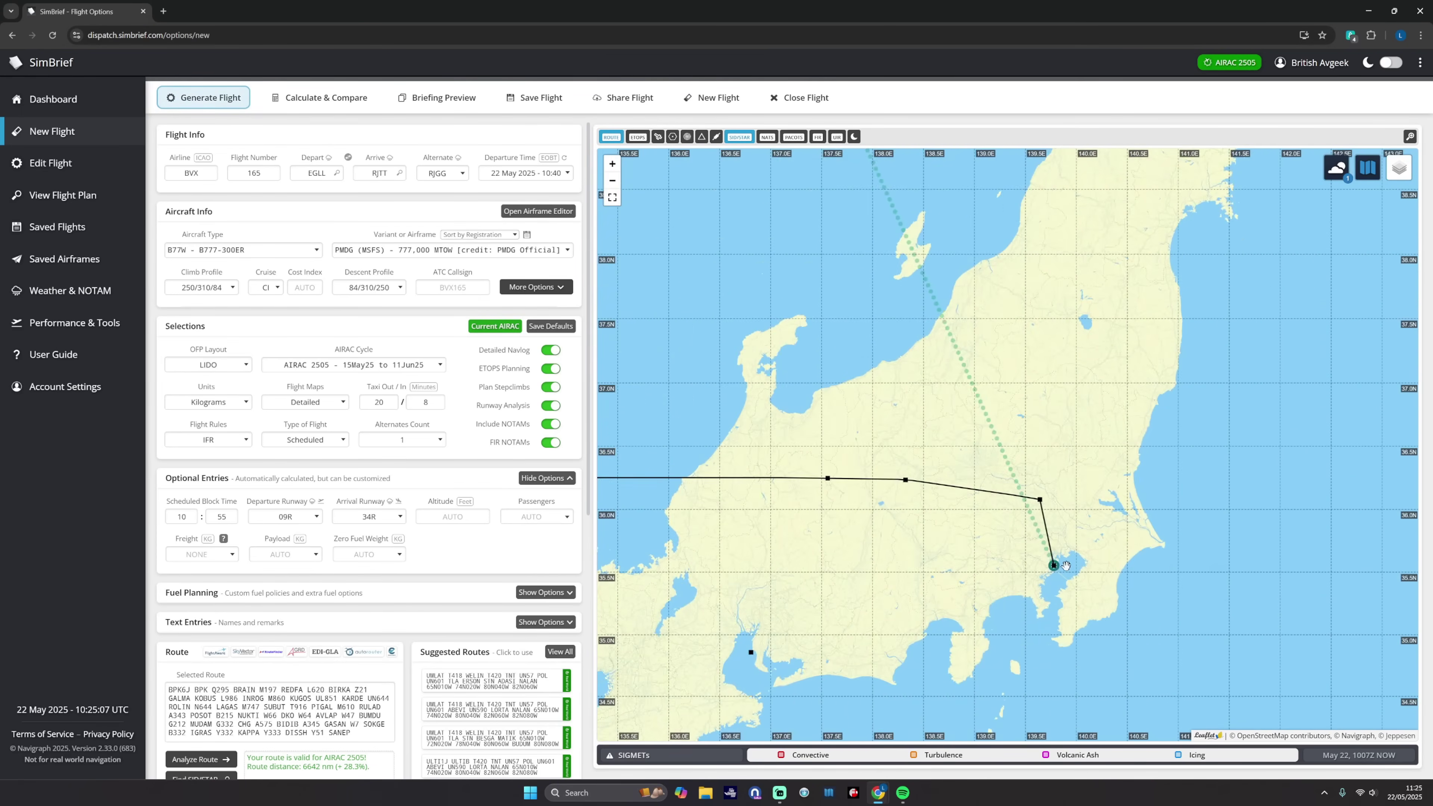
left_click_drag(1000, 589, 855, 491)
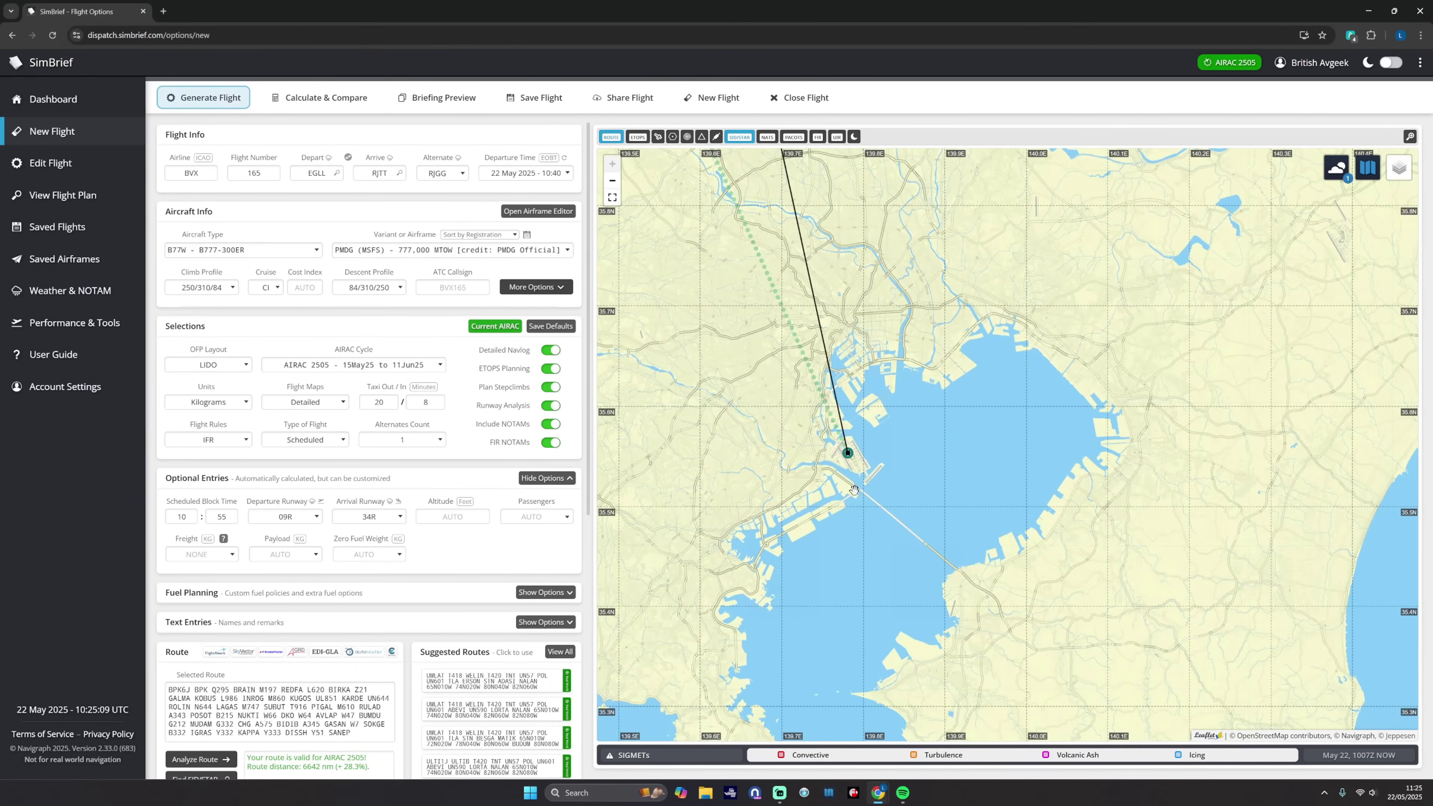
scroll(848, 452, "down", 3)
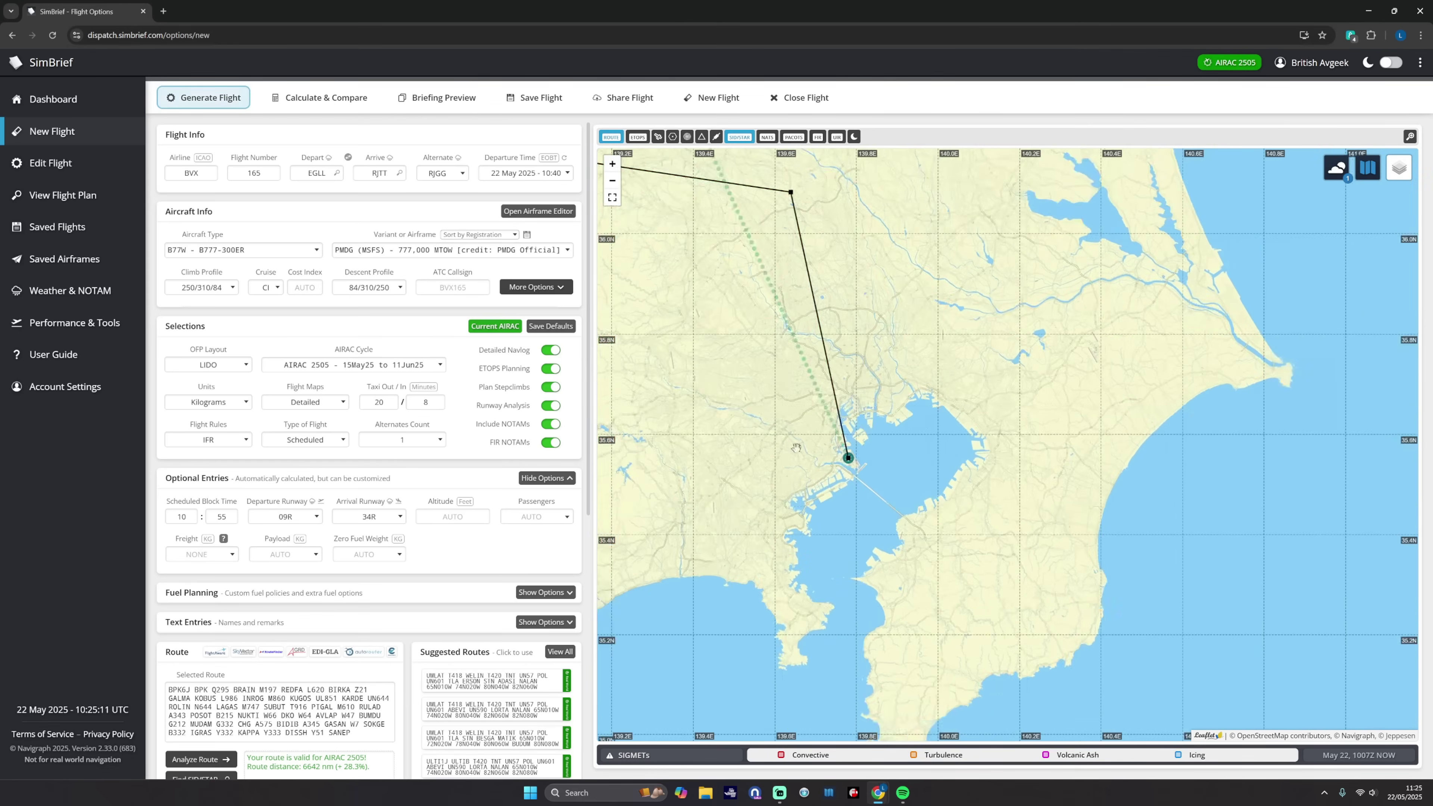
scroll(762, 432, "down", 1)
left_click_drag(757, 440, 866, 483)
scroll(854, 486, "up", 1)
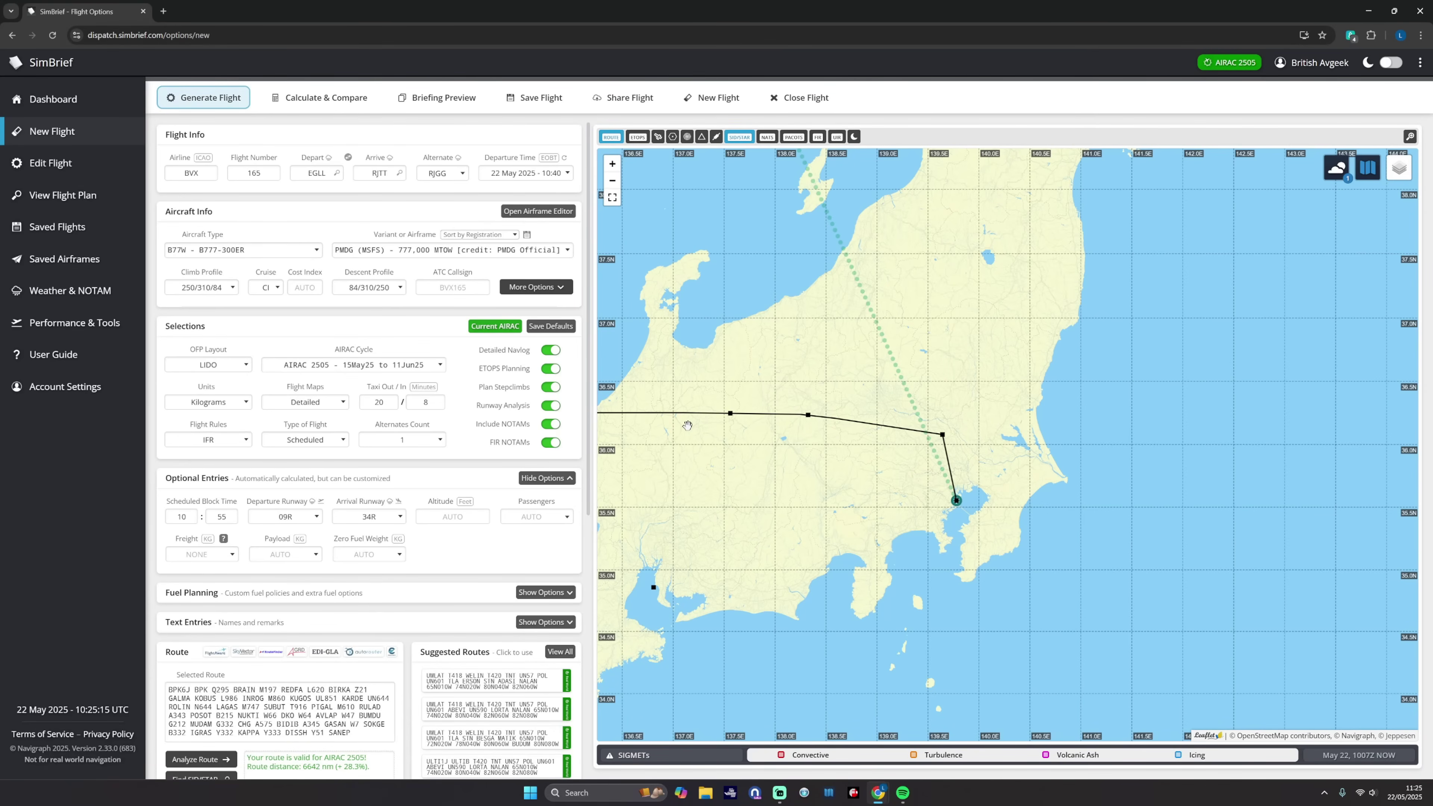
scroll(414, 579, "down", 7)
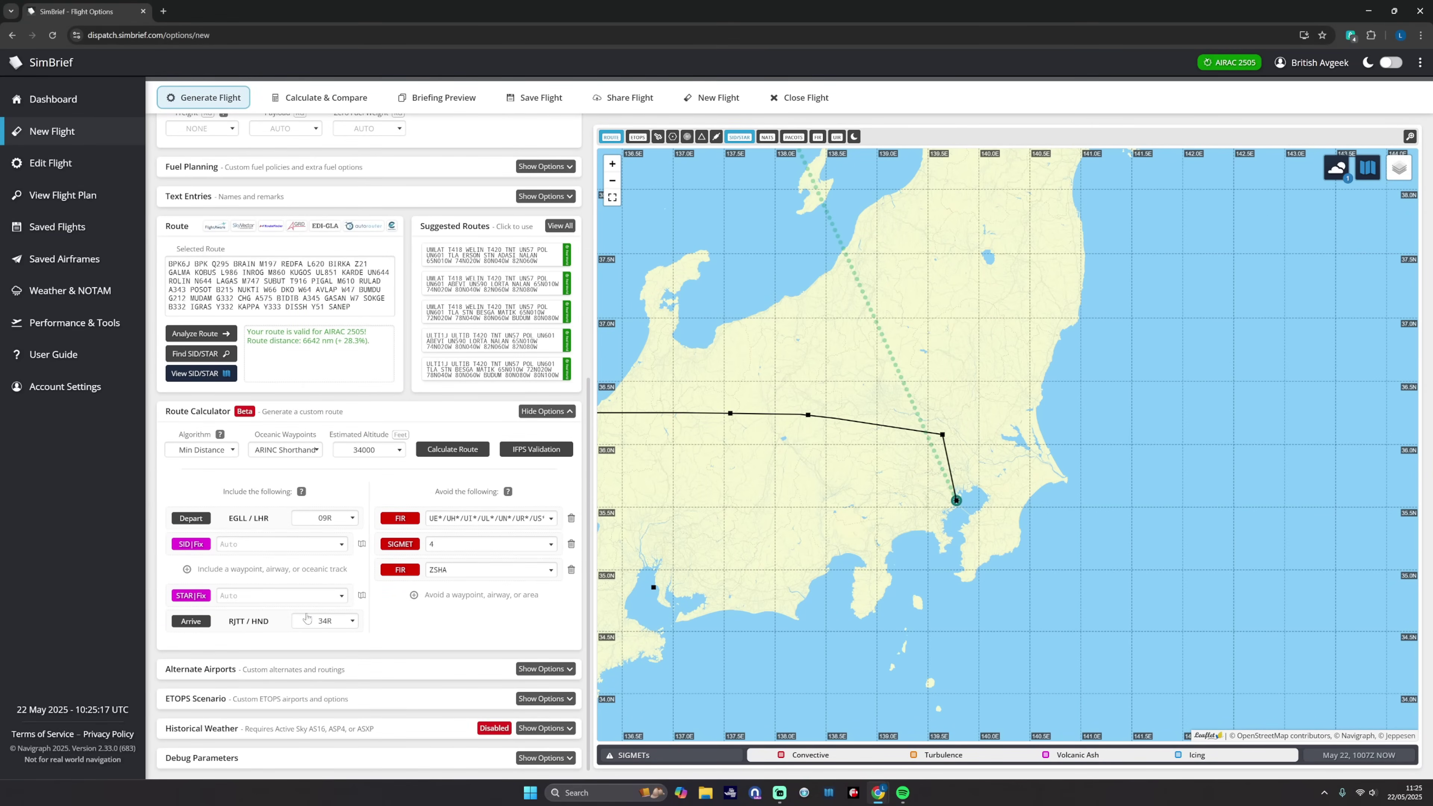
- Choose the GODIN.GODI1C STAR and recalculate the route to 6749 nm
left_click(362, 597)
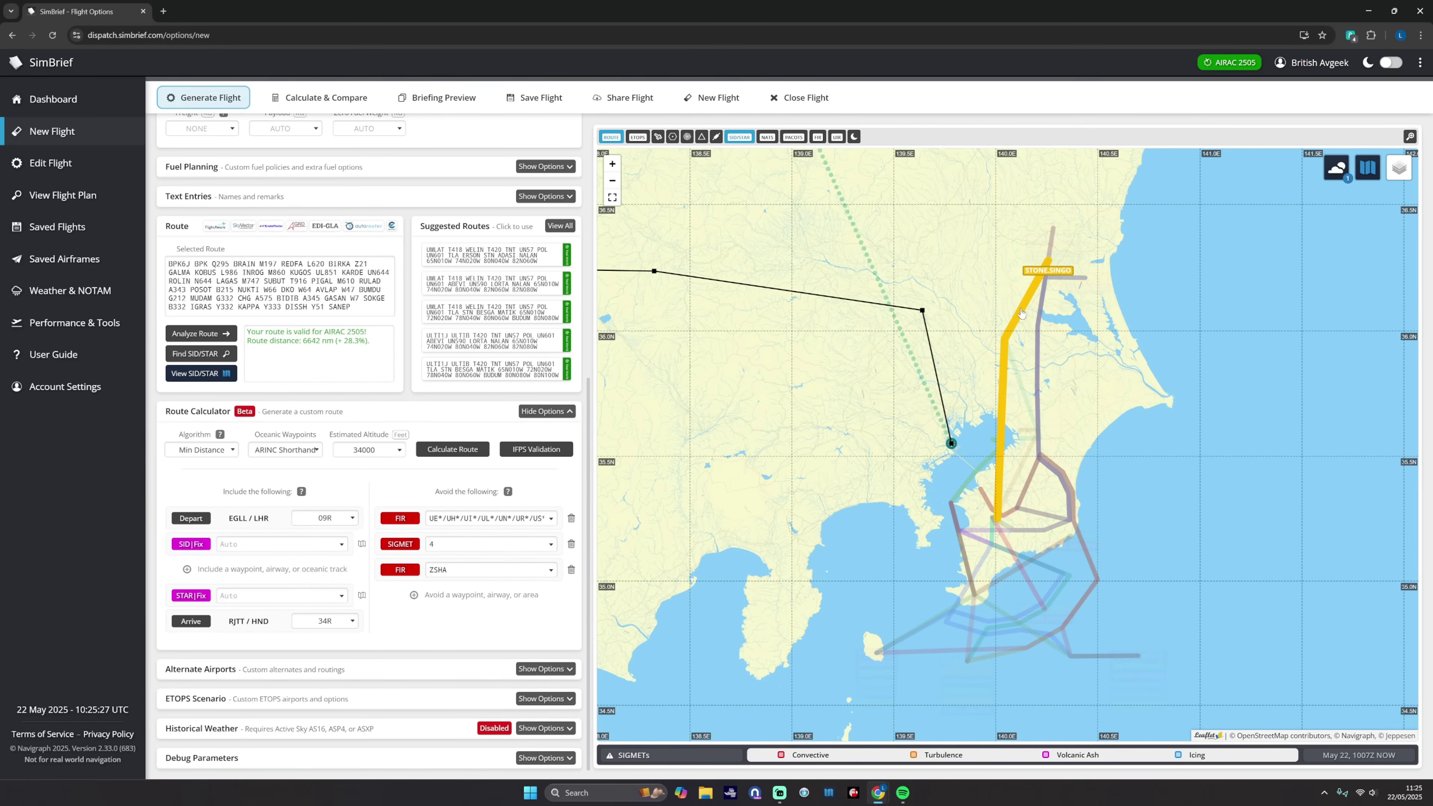
left_click(342, 596)
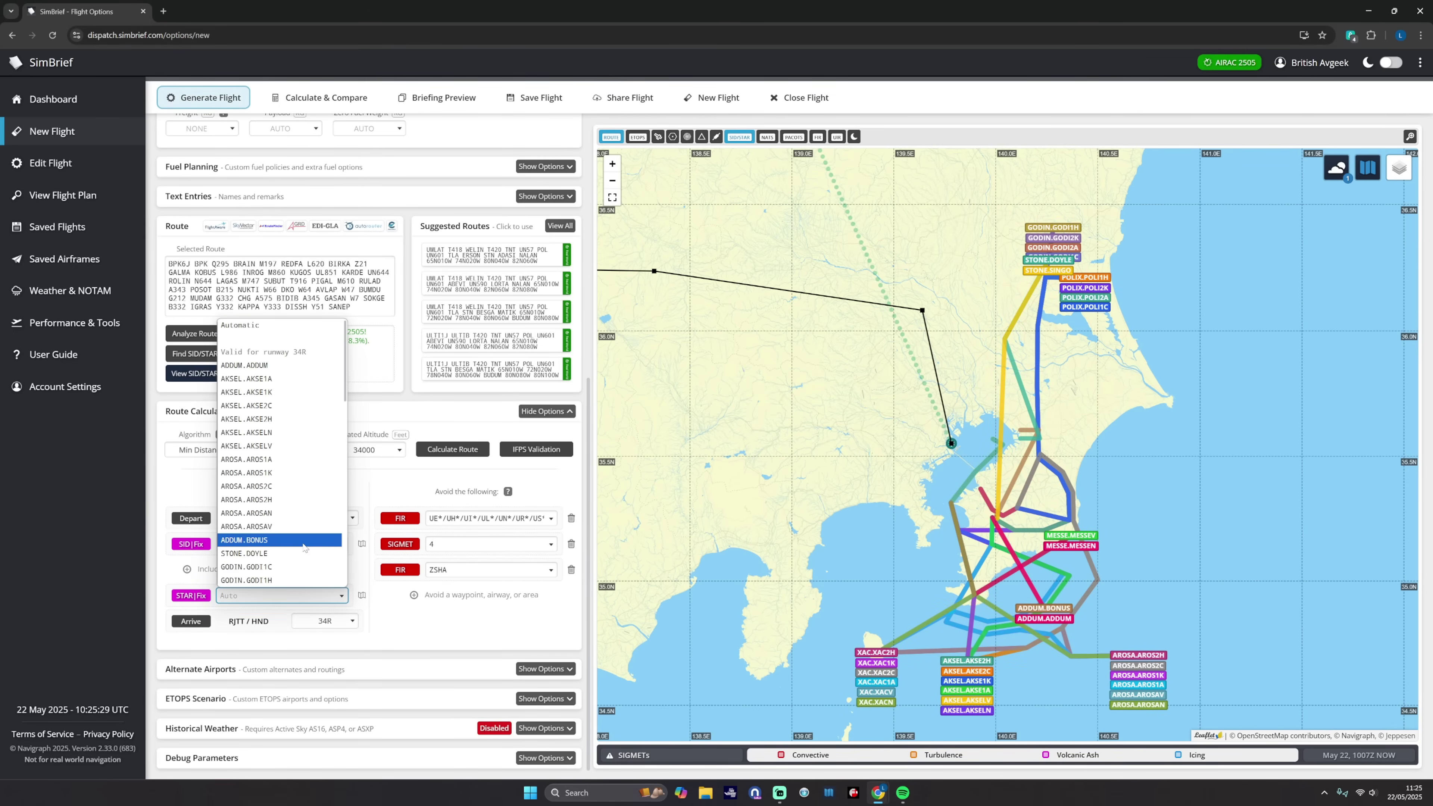
left_click(282, 568)
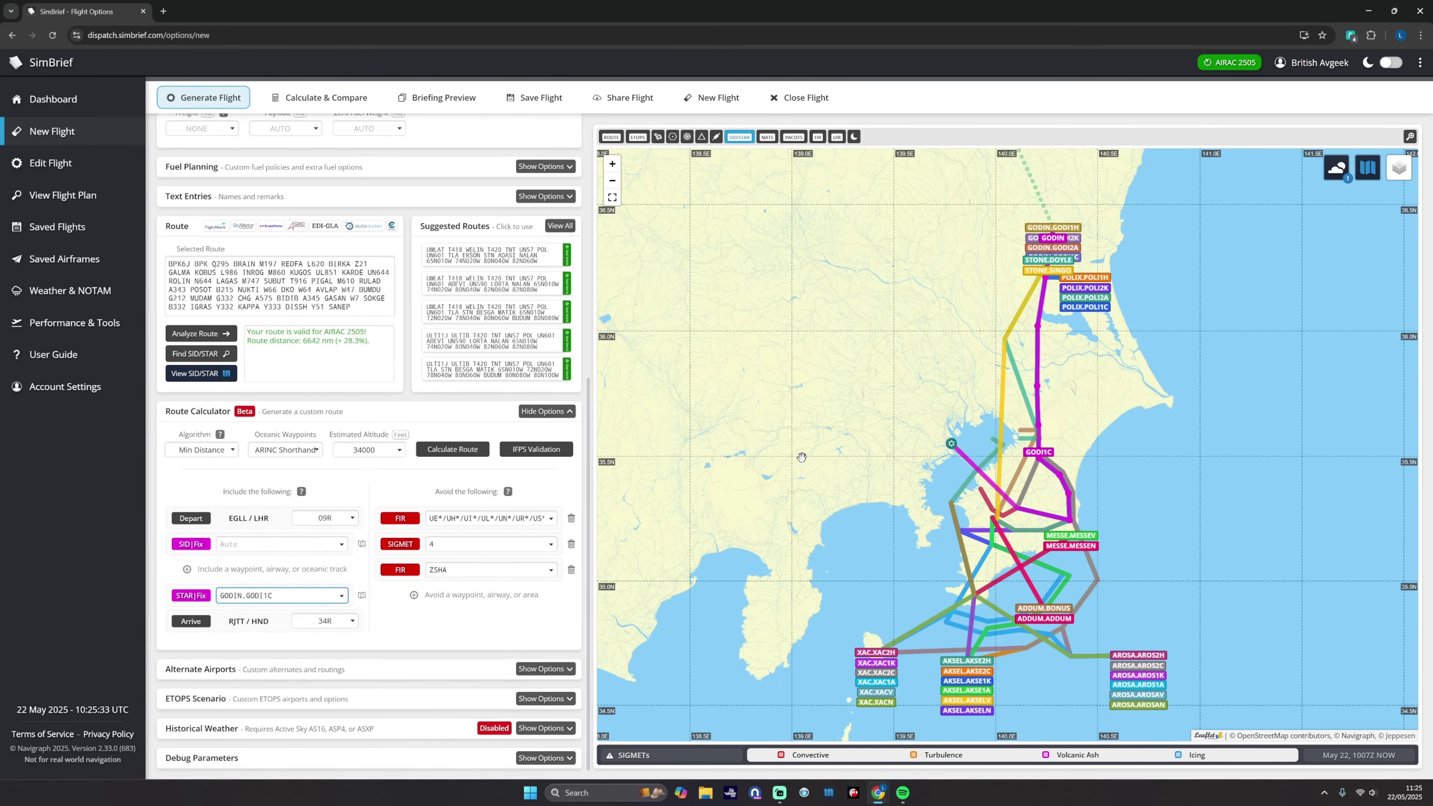
left_click(453, 449)
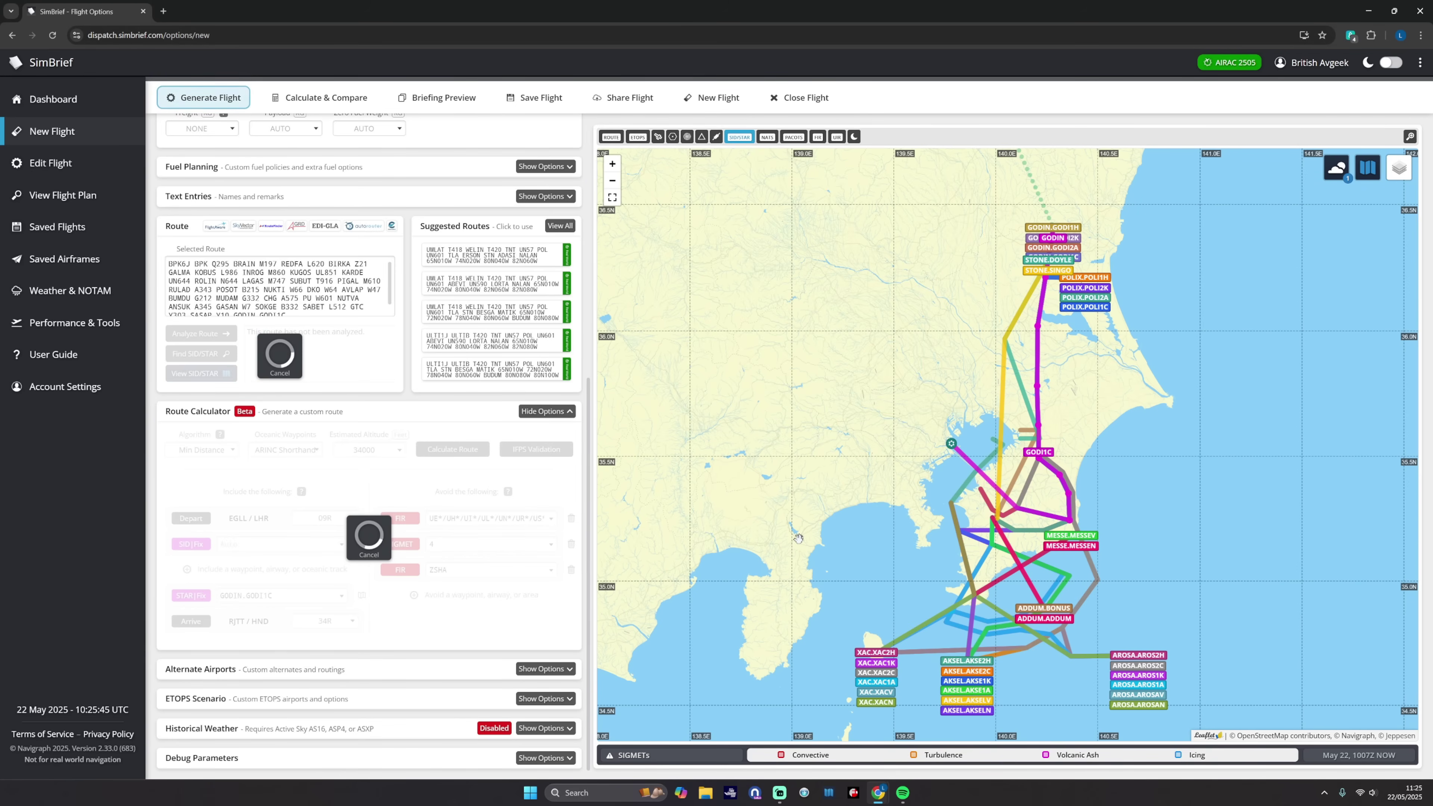
scroll(801, 544, "down", 3)
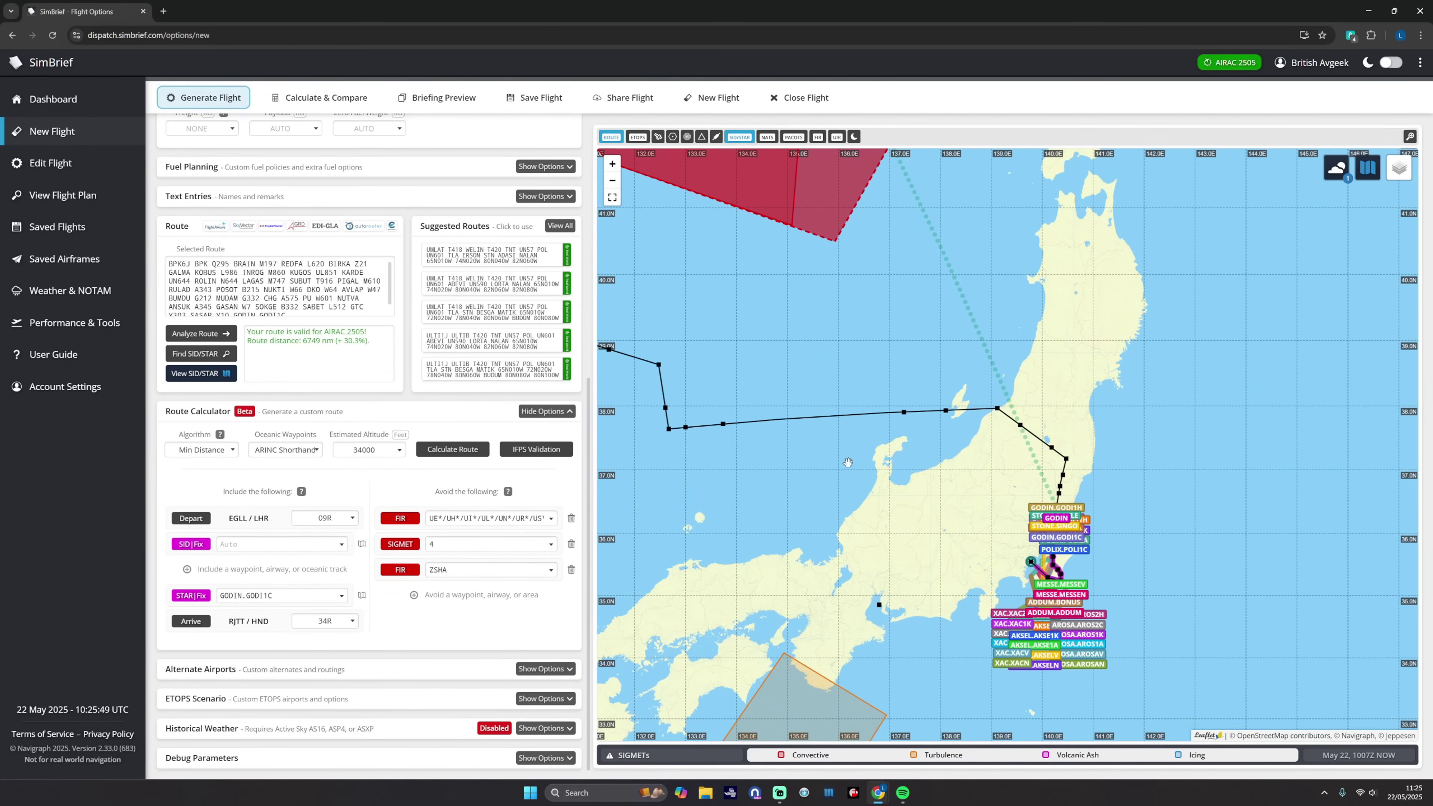
scroll(862, 472, "down", 2)
left_click_drag(777, 480, 1013, 478)
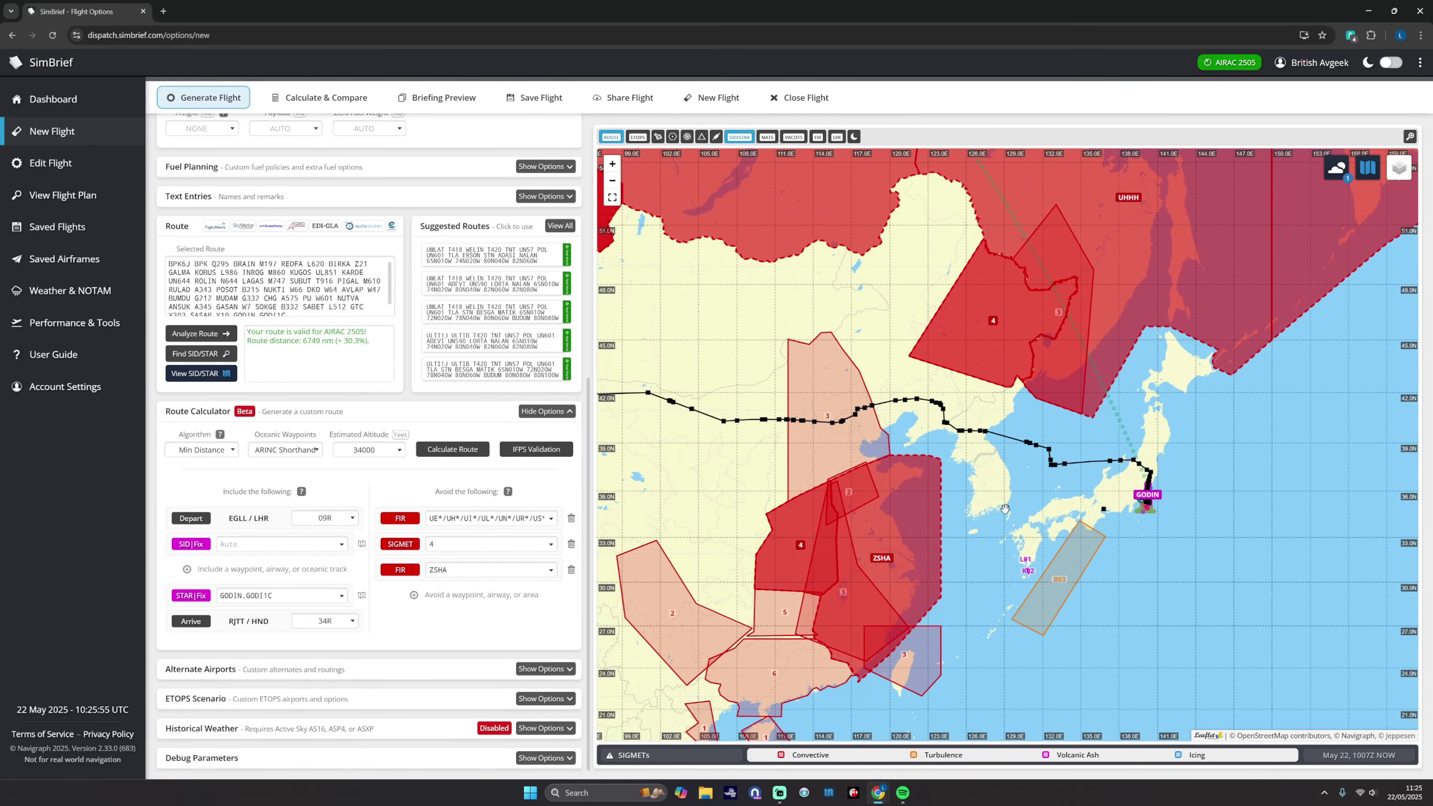
scroll(1005, 508, "down", 3)
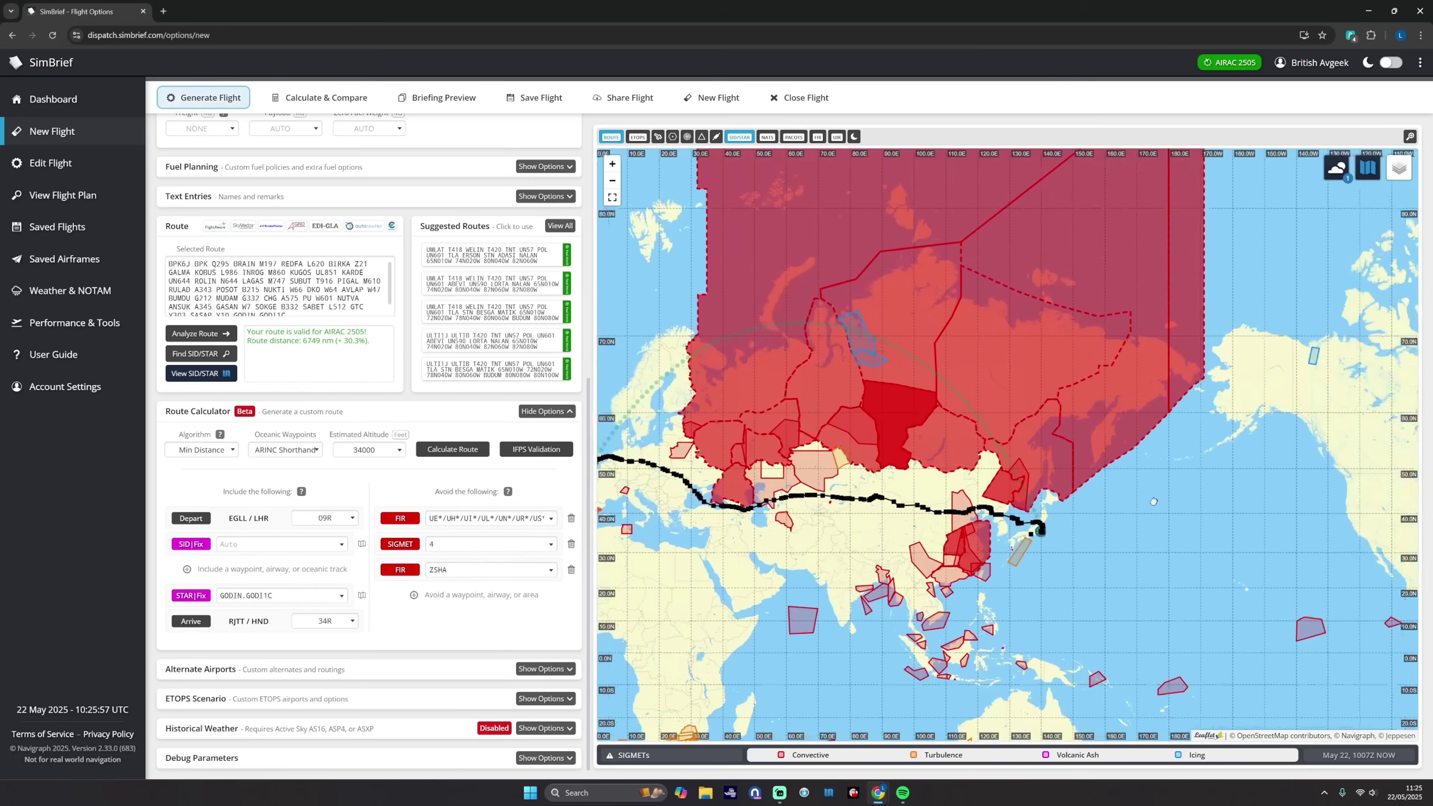
left_click_drag(1145, 504, 1111, 518)
left_click_drag(872, 500, 1044, 530)
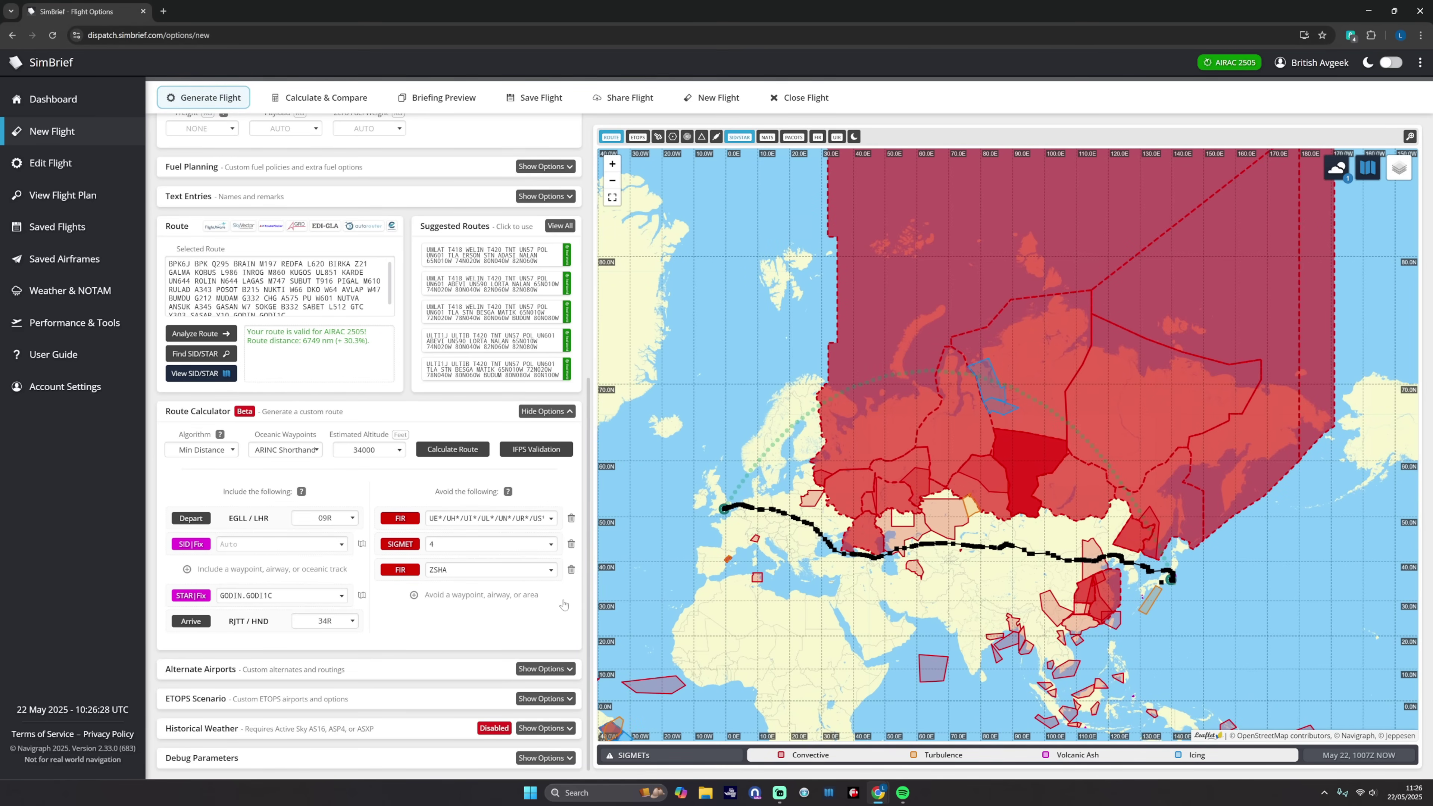
scroll(552, 602, "up", 4)
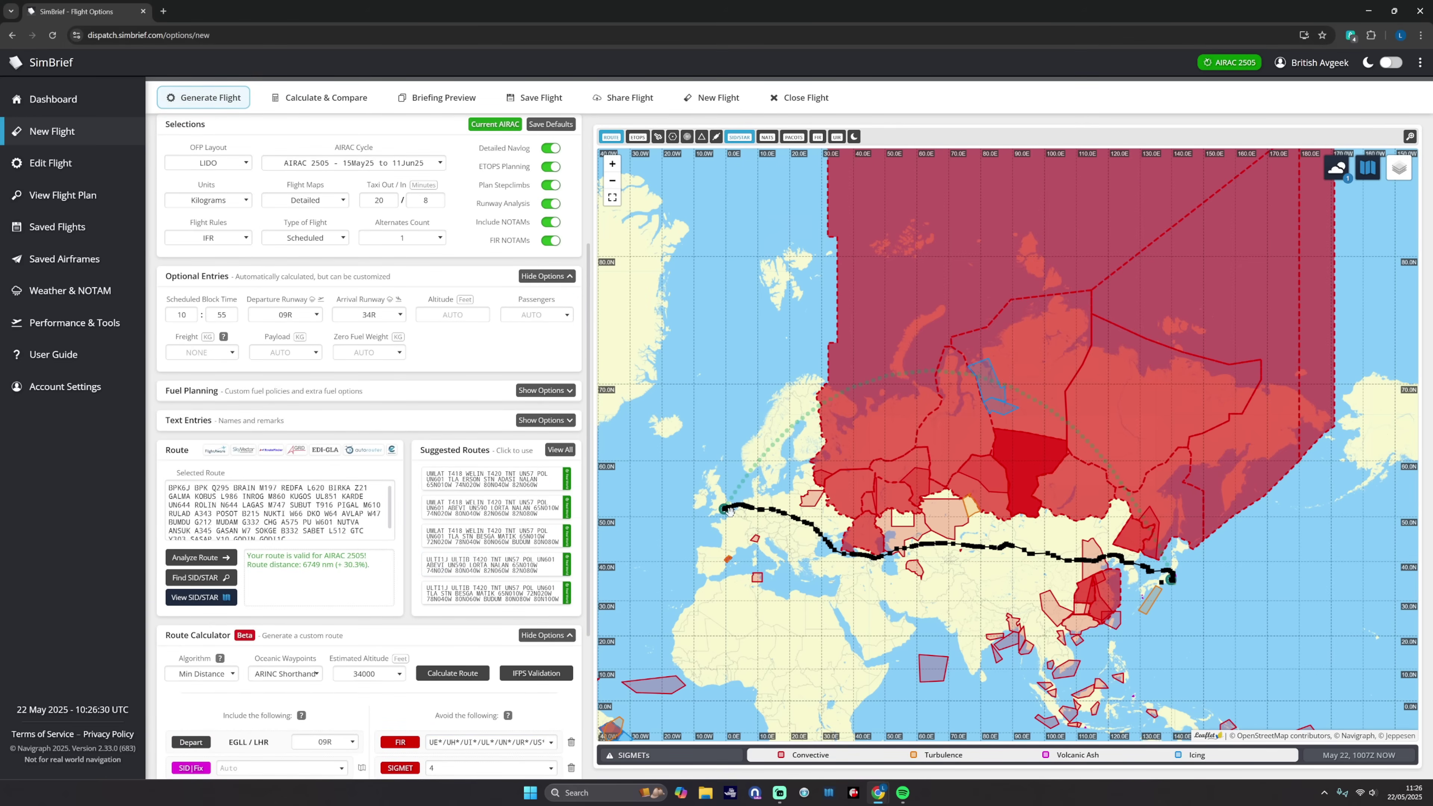
left_click_drag(616, 492, 708, 510)
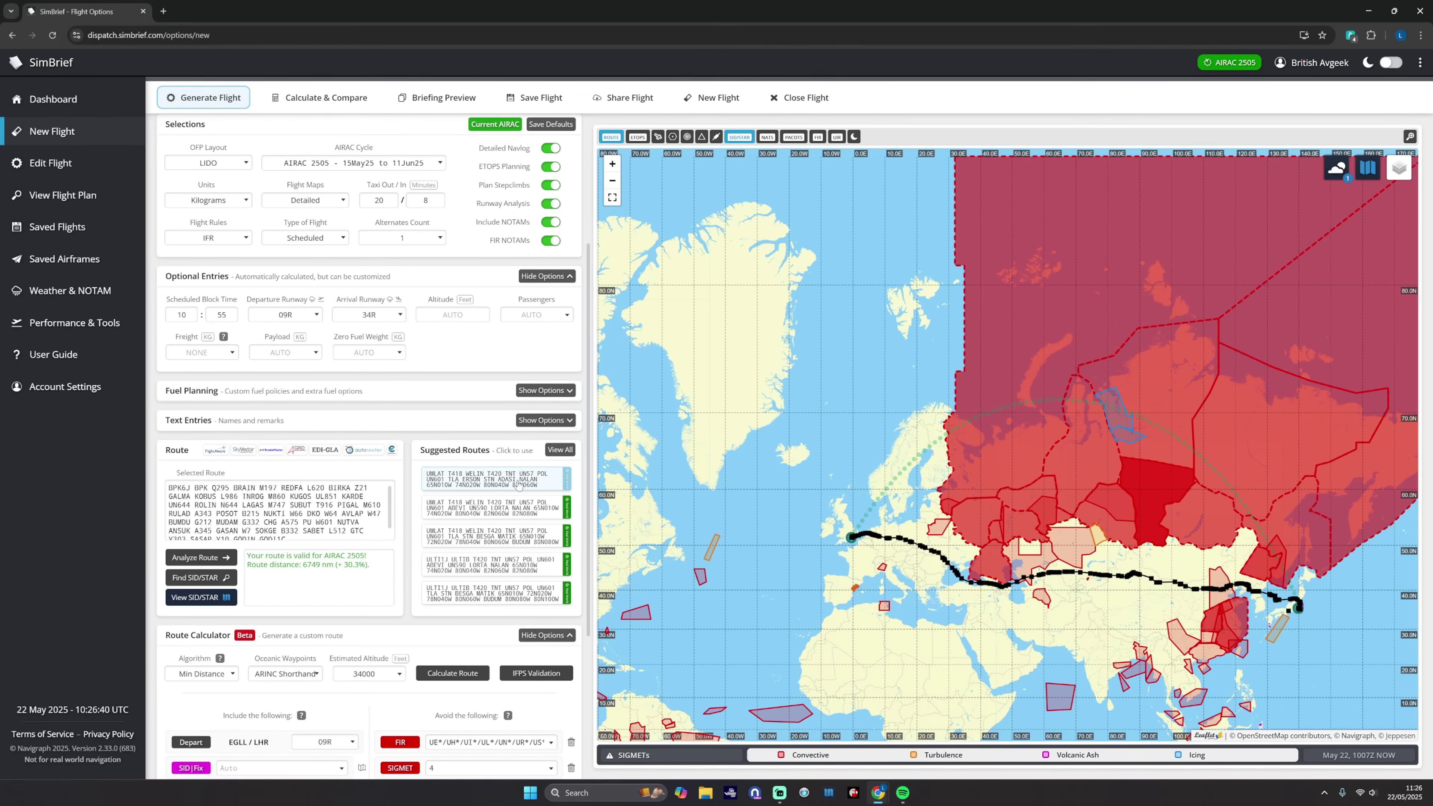
scroll(518, 484, "down", 4)
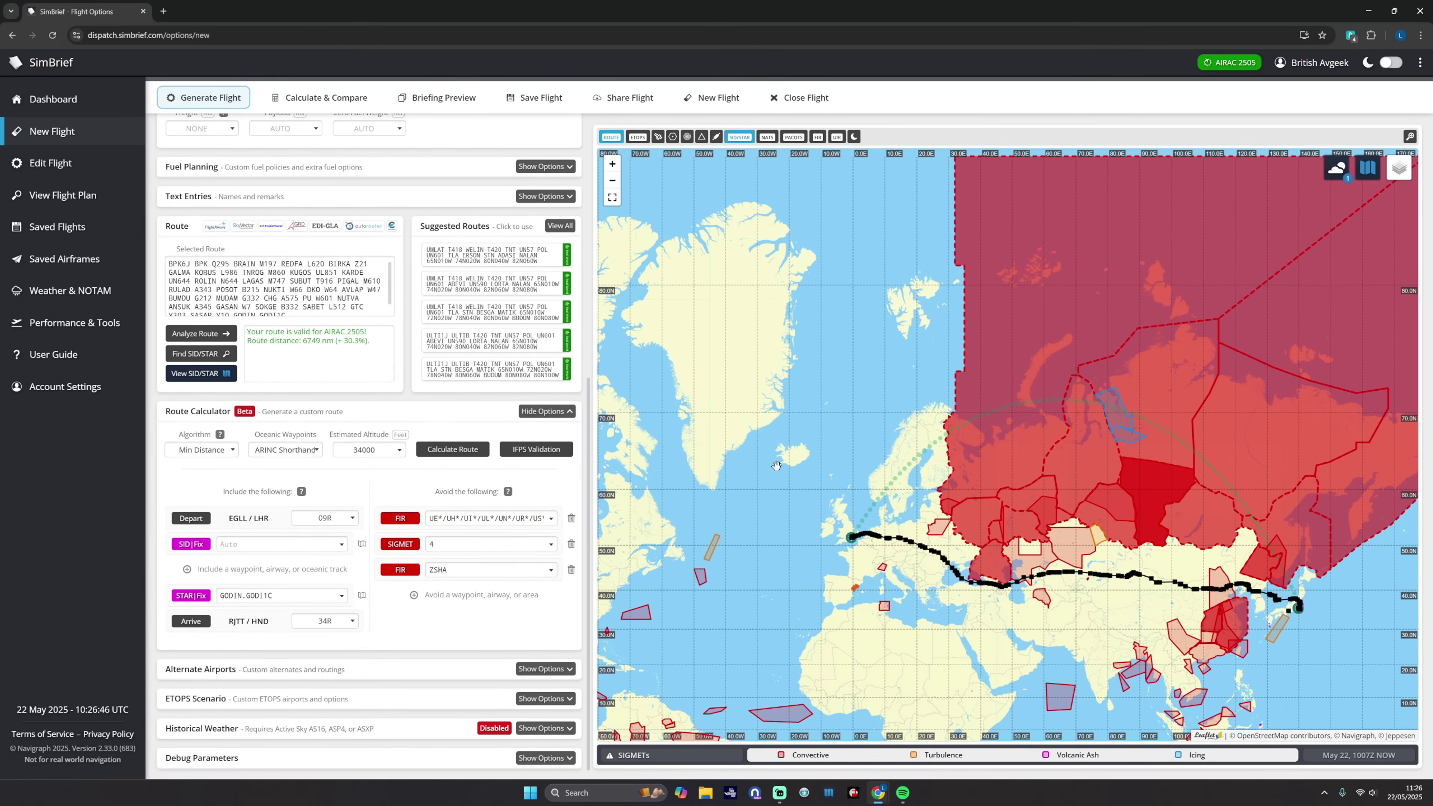
left_click_drag(817, 457, 701, 400)
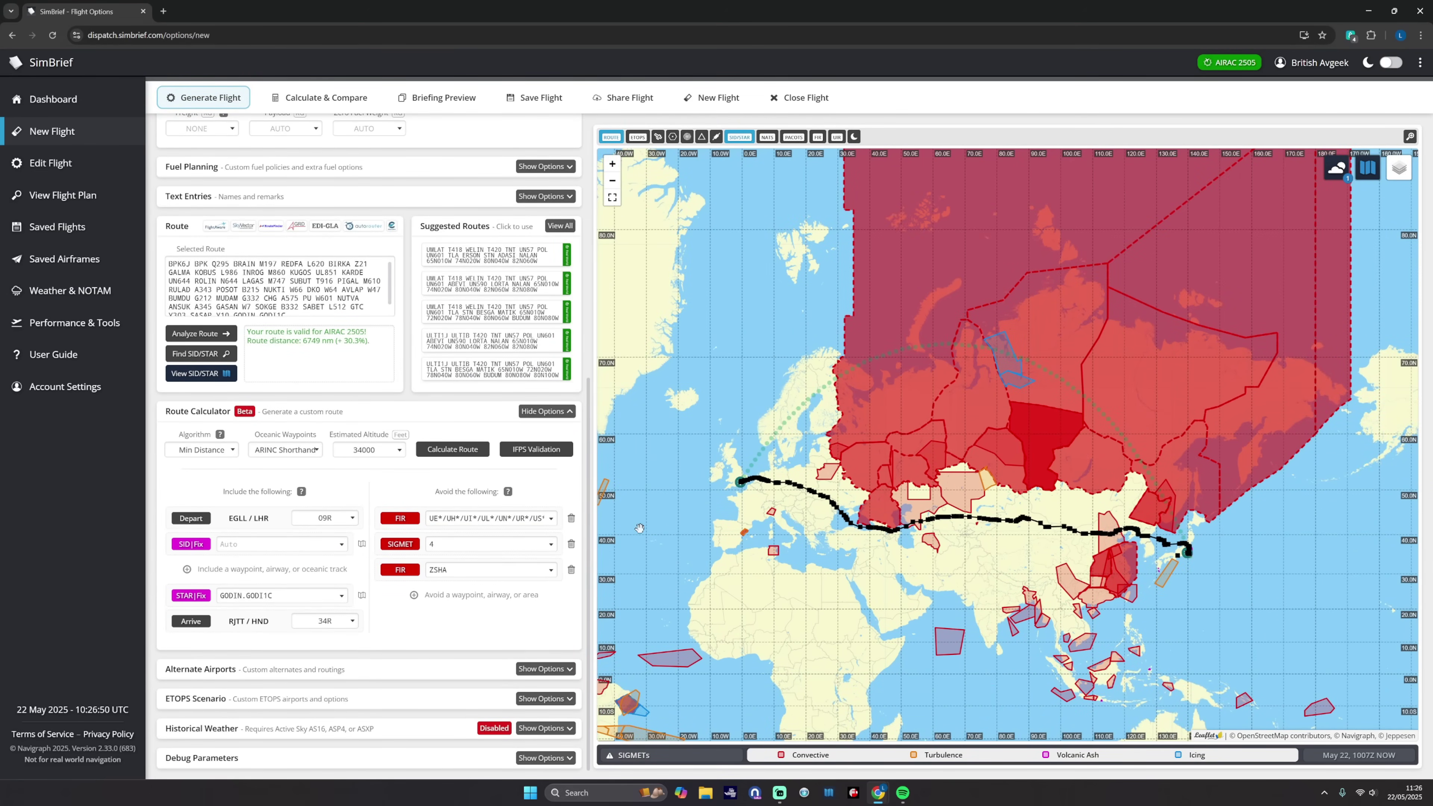
left_click(486, 518)
left_click(392, 522)
left_click_drag(550, 524, 584, 522)
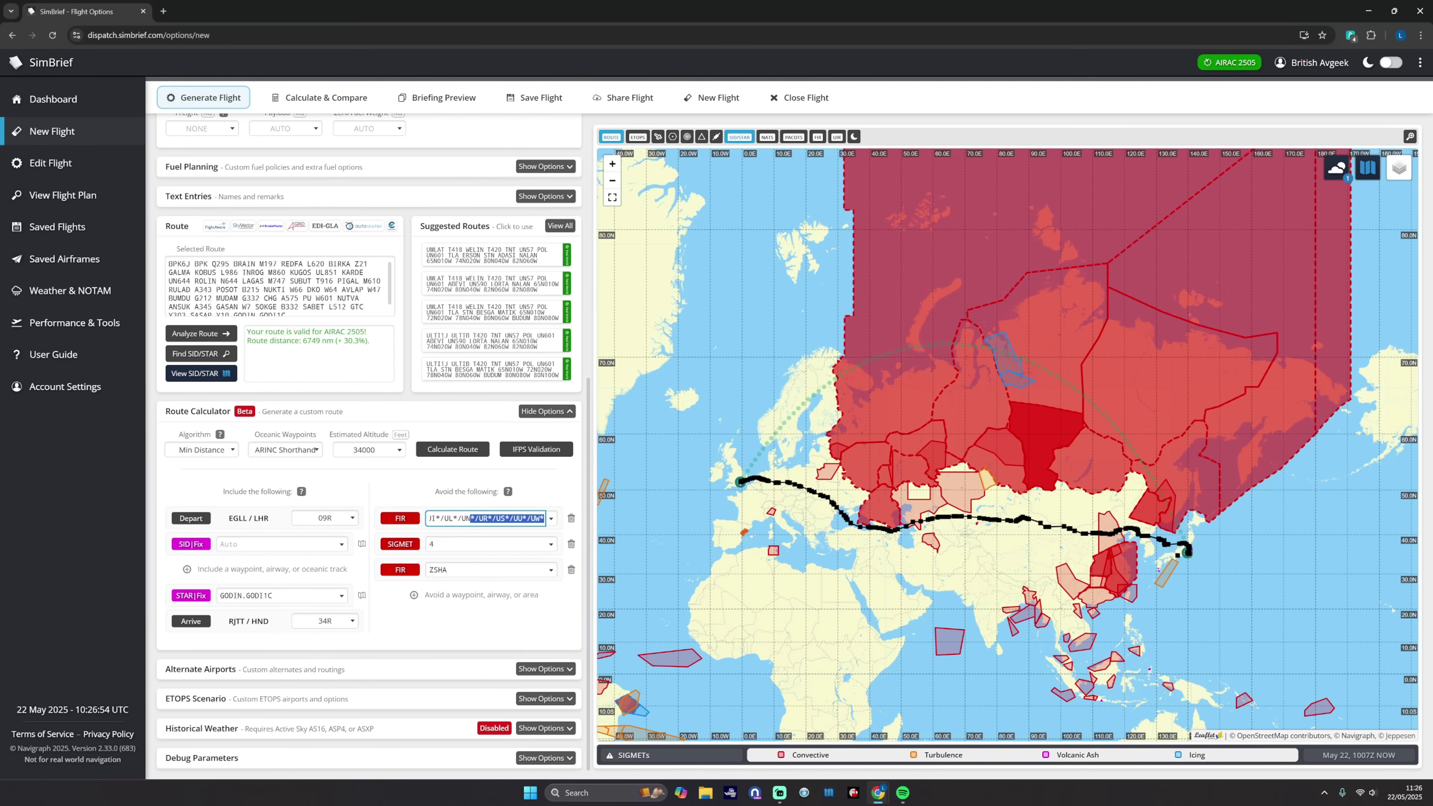
left_click_drag(778, 385, 663, 405)
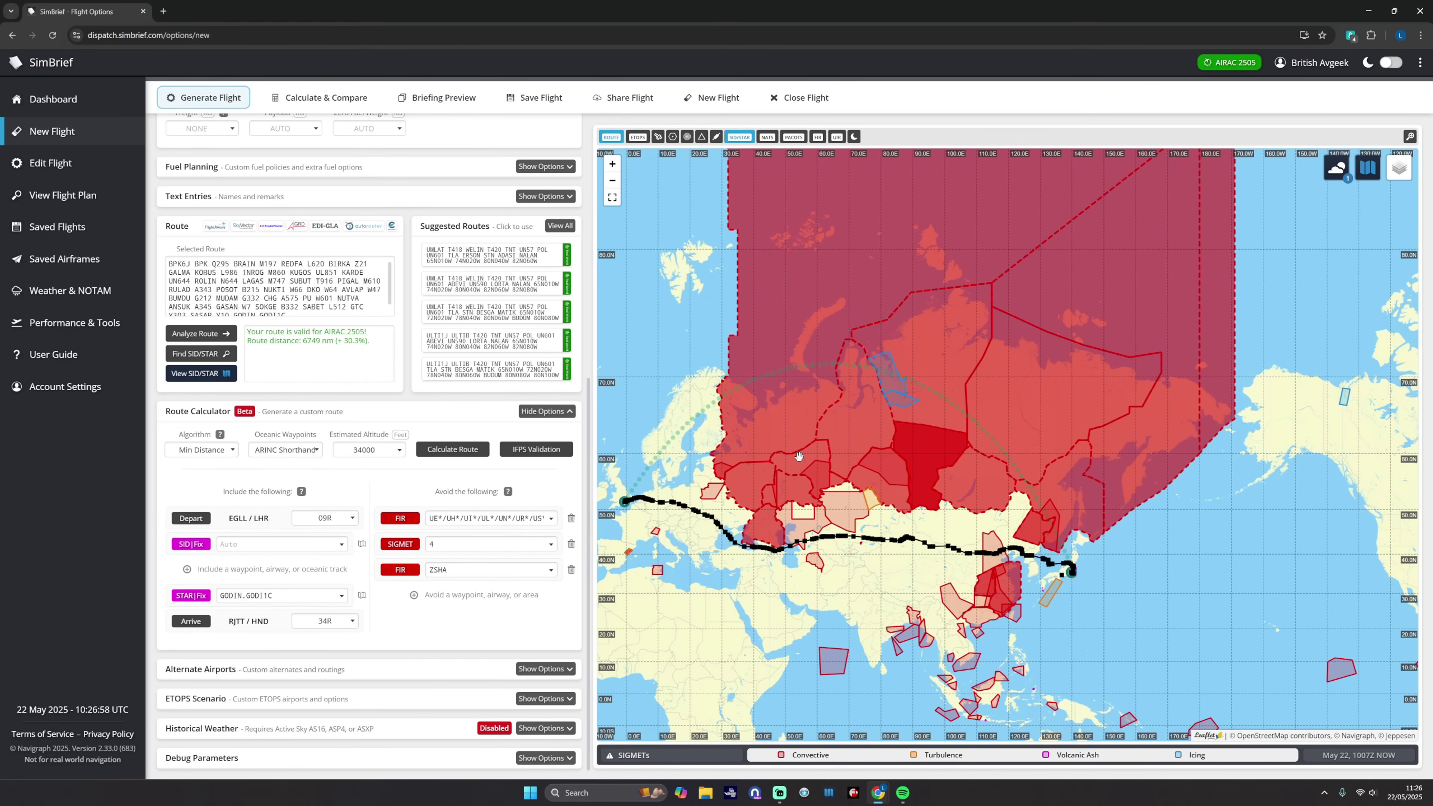
- Change the arrival airport from RJTT to KJFK and read the G2 turbulence SIGMET details
mouse_move(910, 455)
scroll(547, 544, "up", 8)
left_click_drag(738, 403, 899, 434)
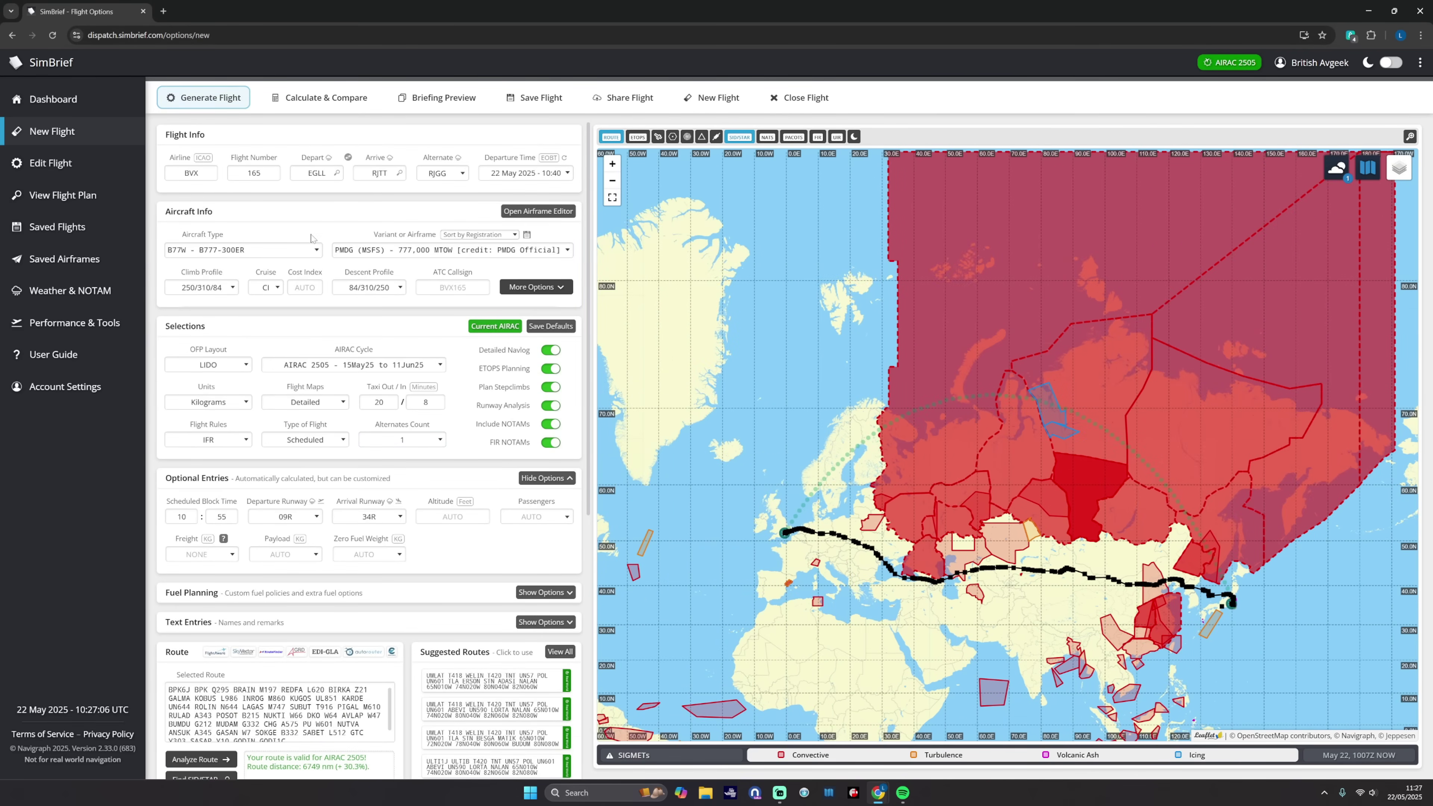
double_click(393, 171)
key("BackSpace")
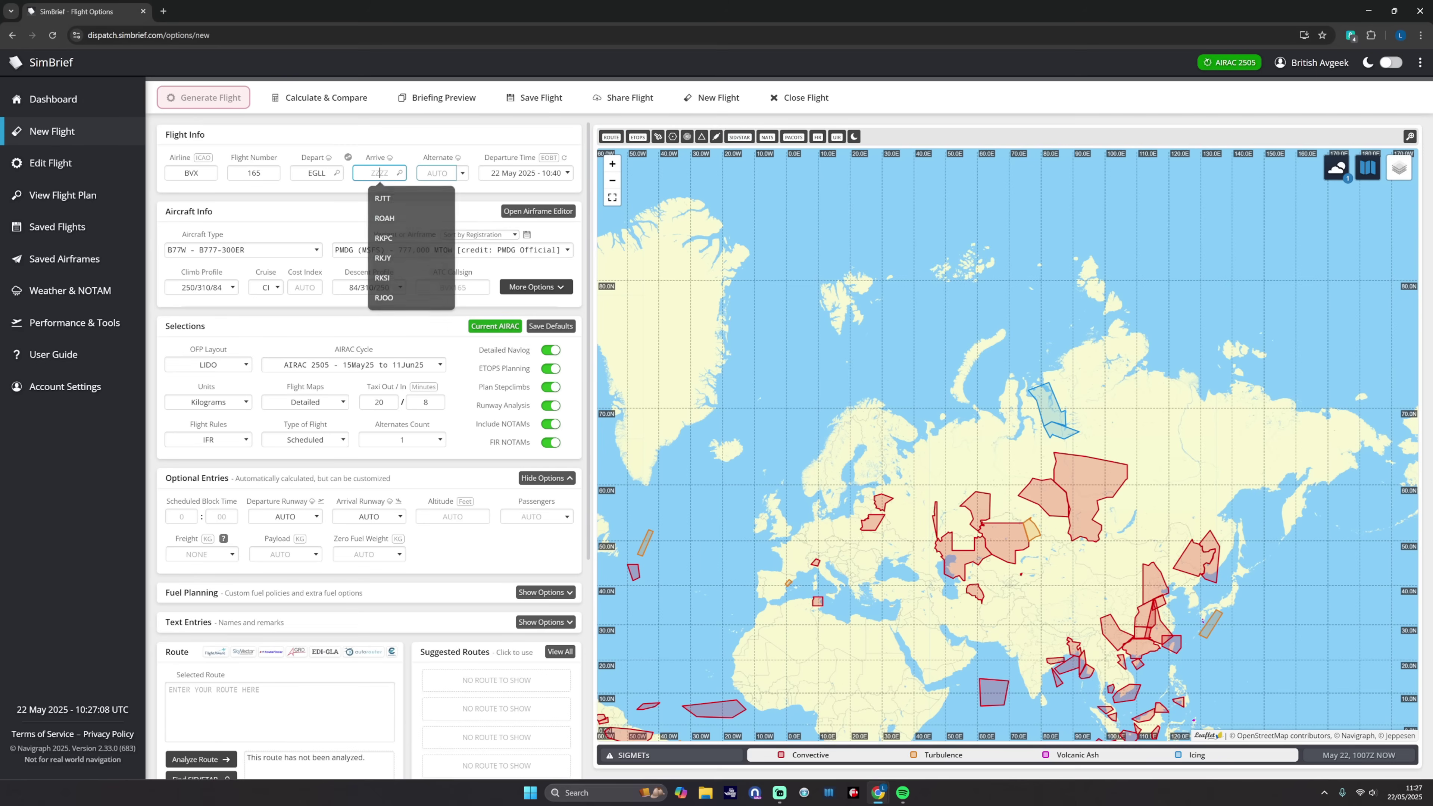
type("KJF")
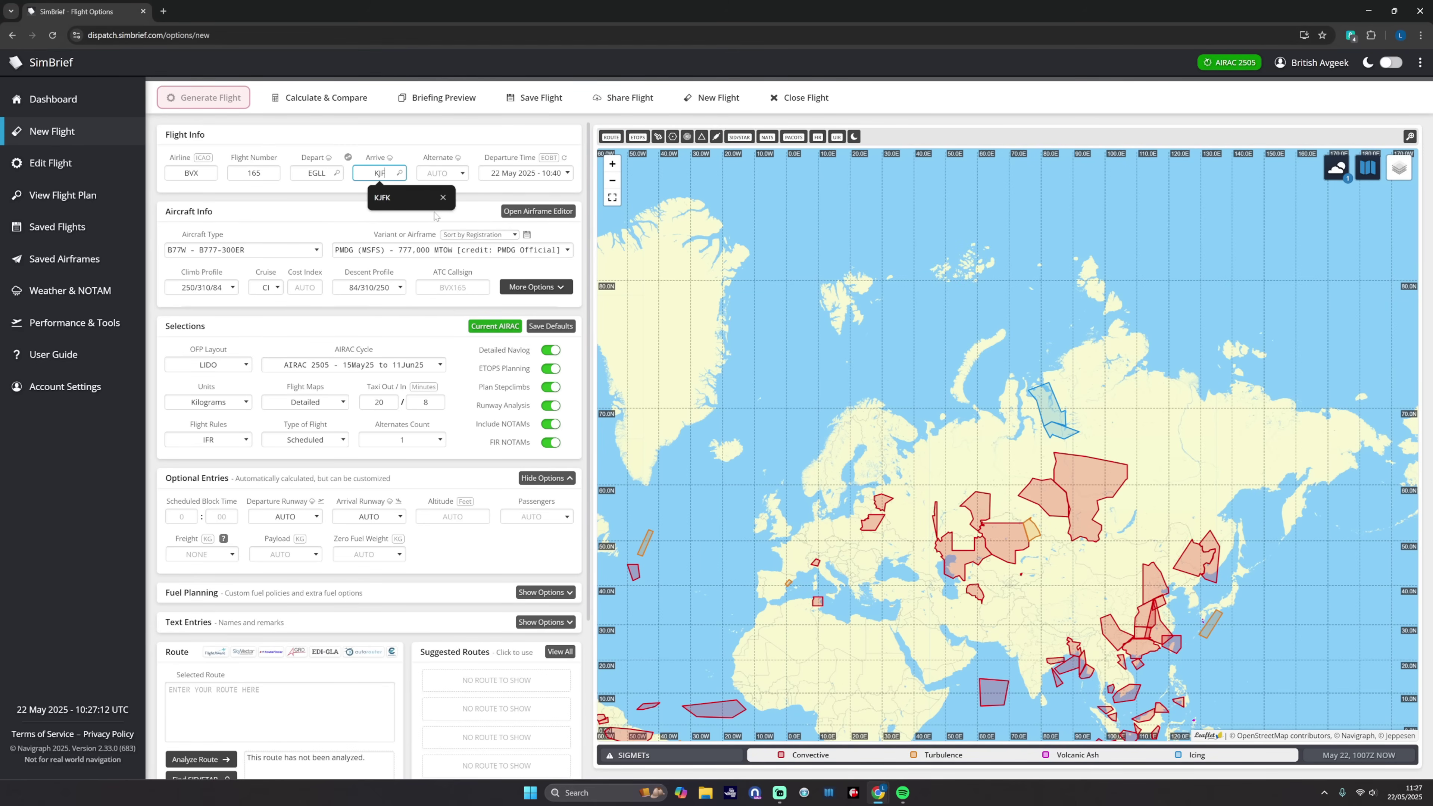
type("K")
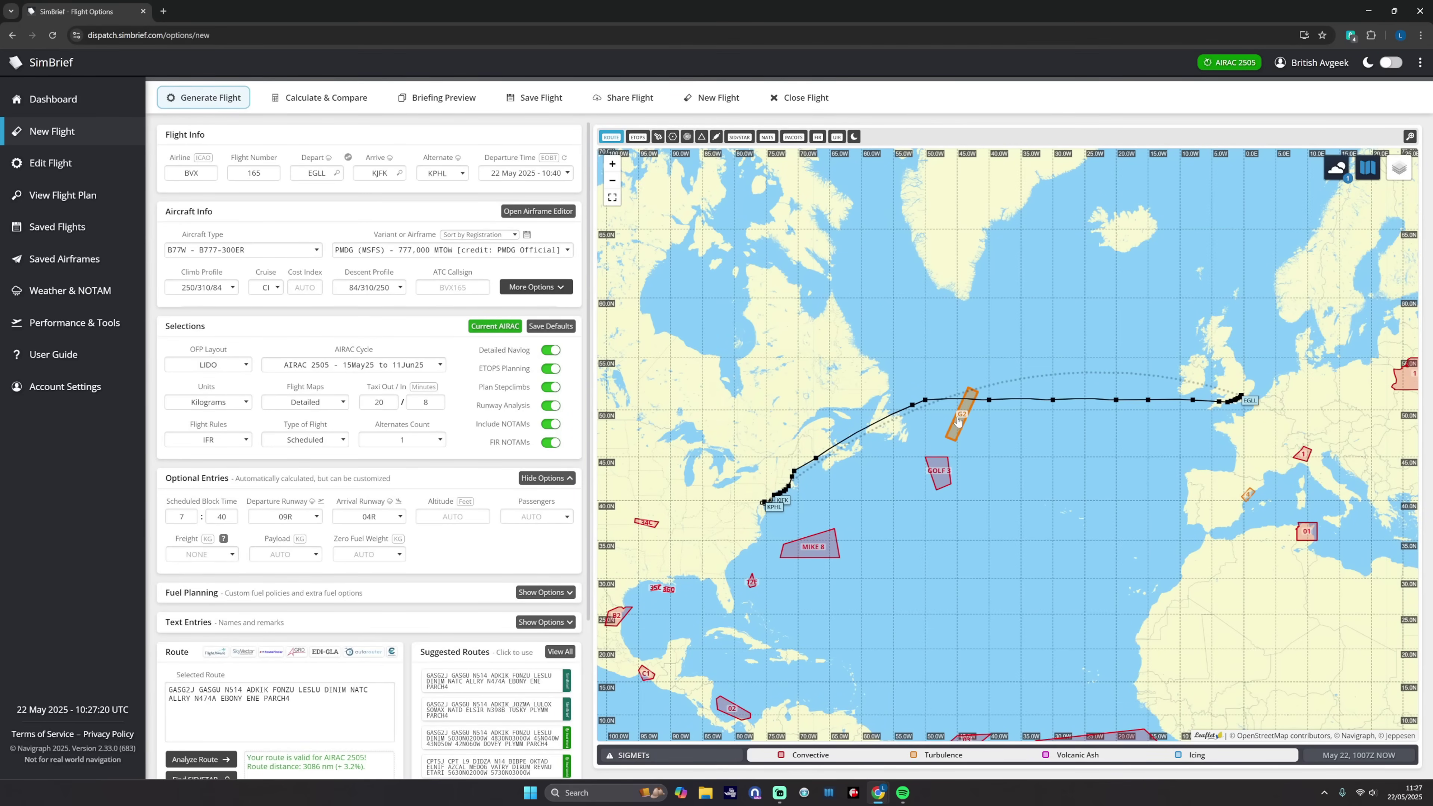
left_click(957, 421)
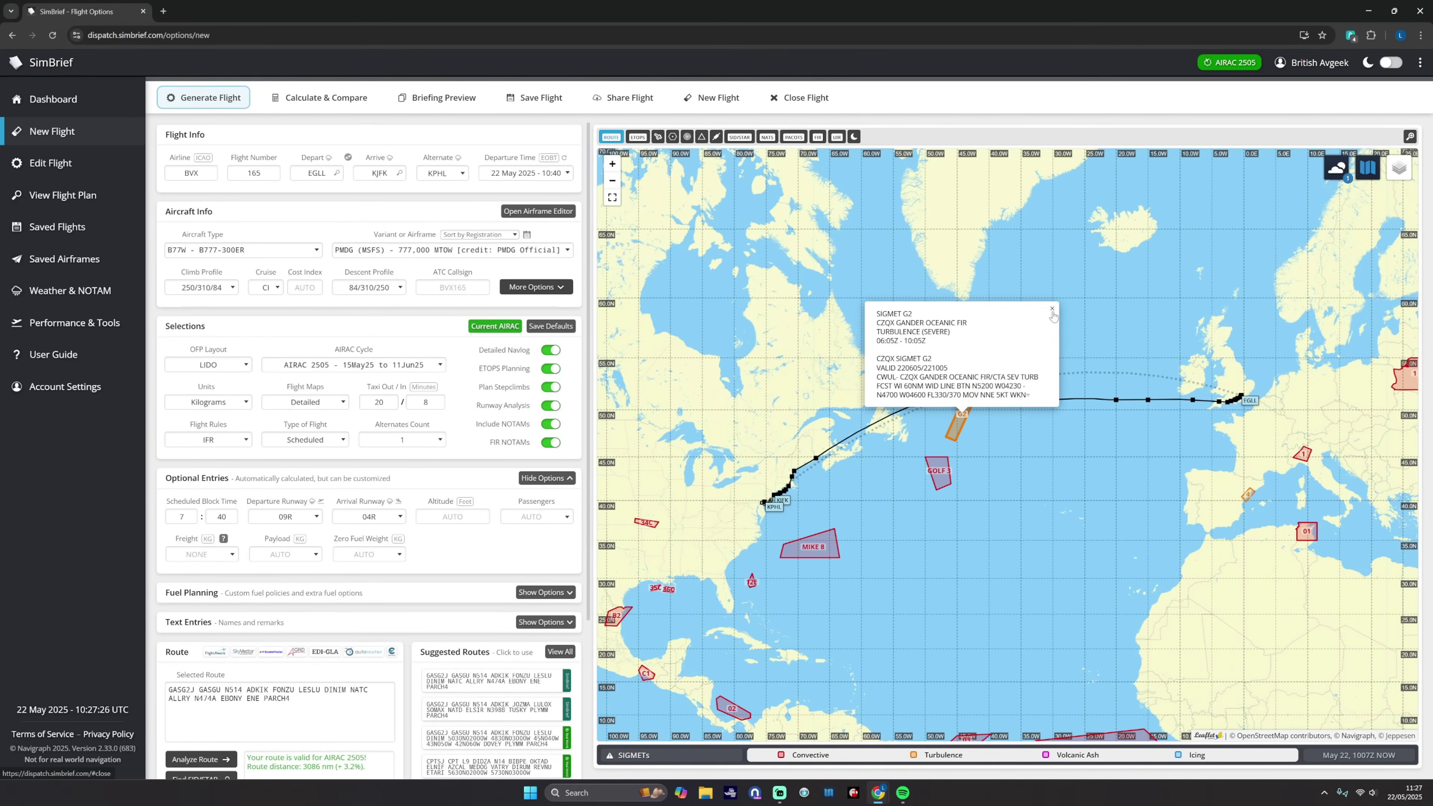
- Highlight the G2 SIGMET's flight level band, dismiss its details and adjust the map zoom
left_click_drag(930, 394, 1010, 395)
left_click(978, 402)
left_click(1010, 396)
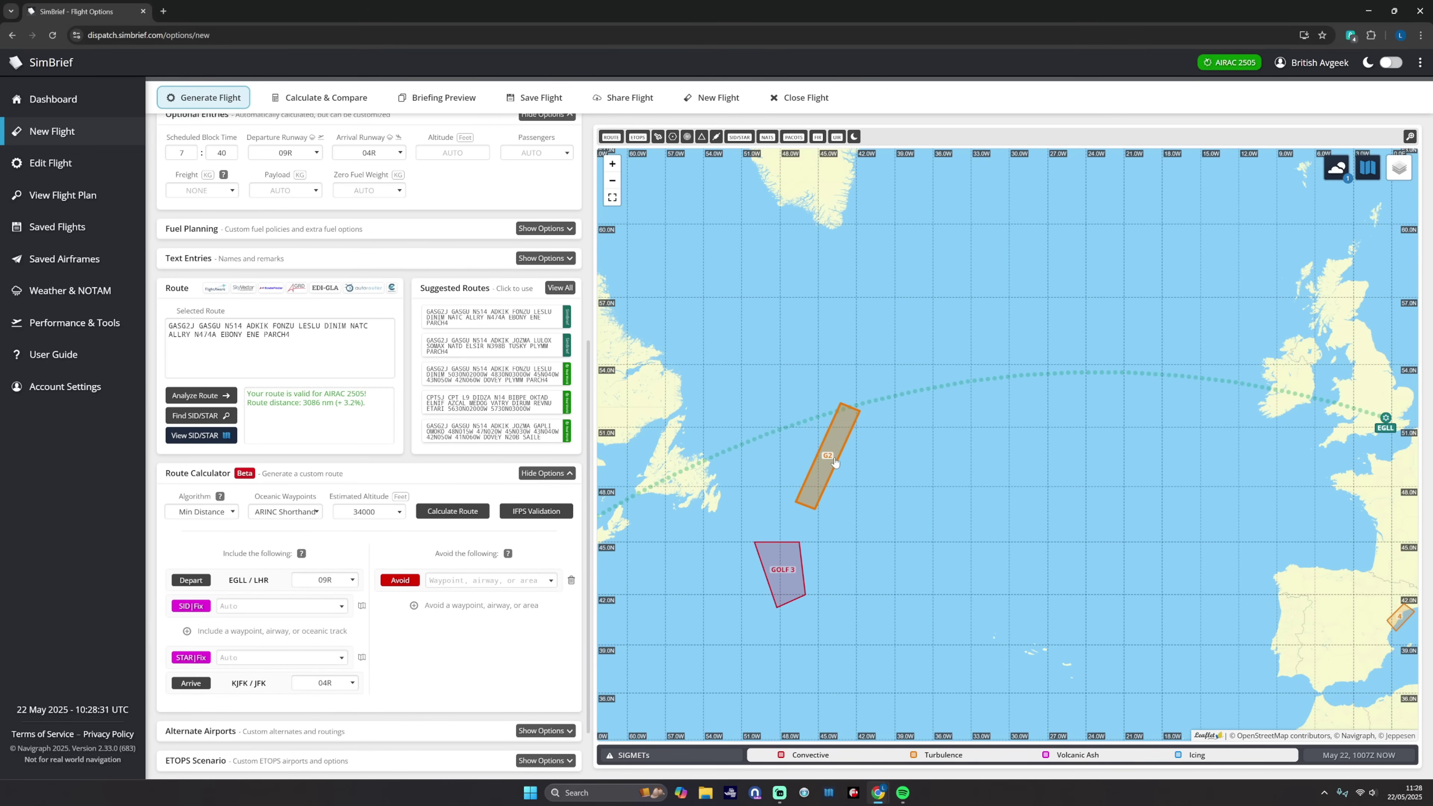
scroll(835, 463, "down", 3)
scroll(824, 461, "up", 3)
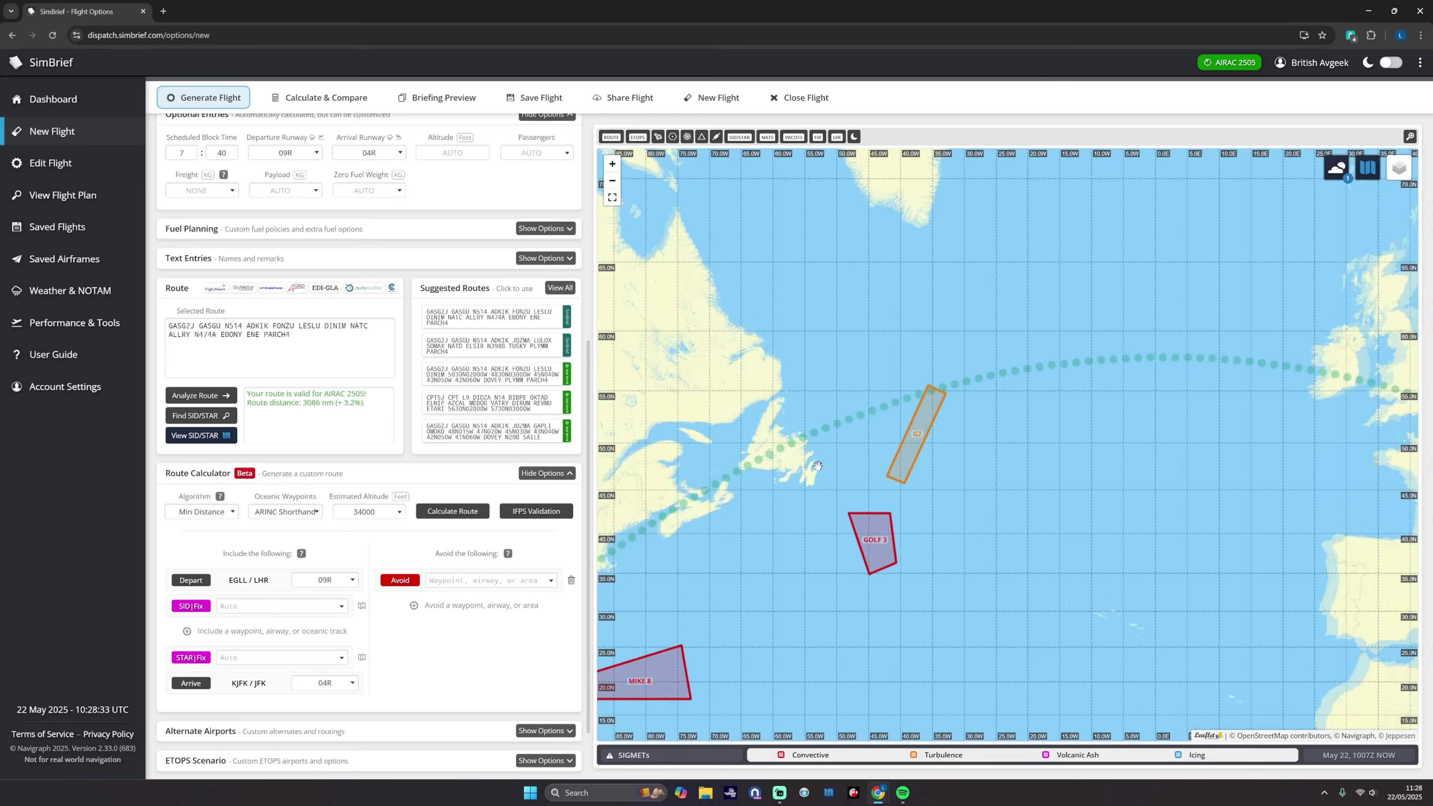
- Show the runway 09R departures and set the SID to ULTI1J.ULTIB, replacing CPT5J.CPT
left_click(362, 608)
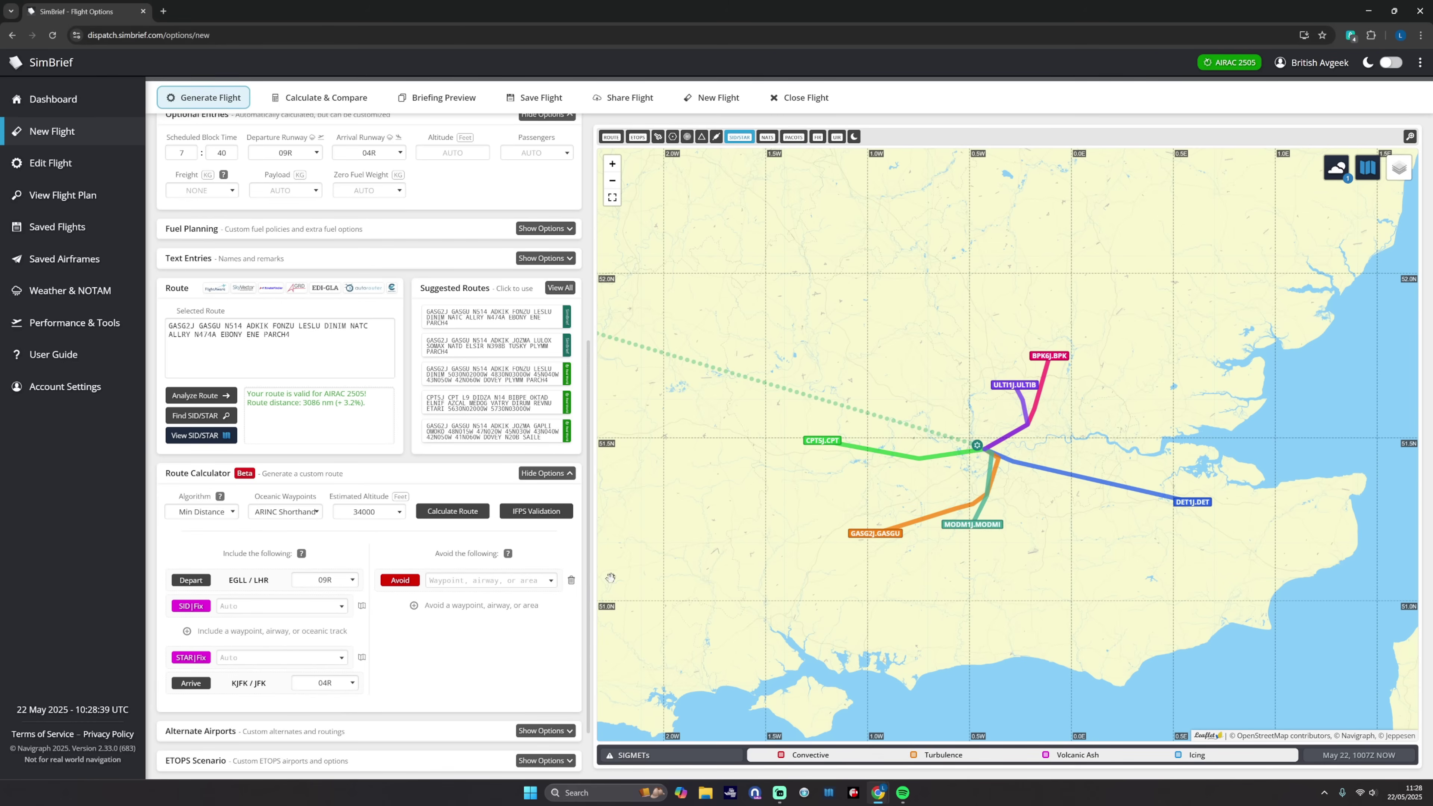
left_click(280, 606)
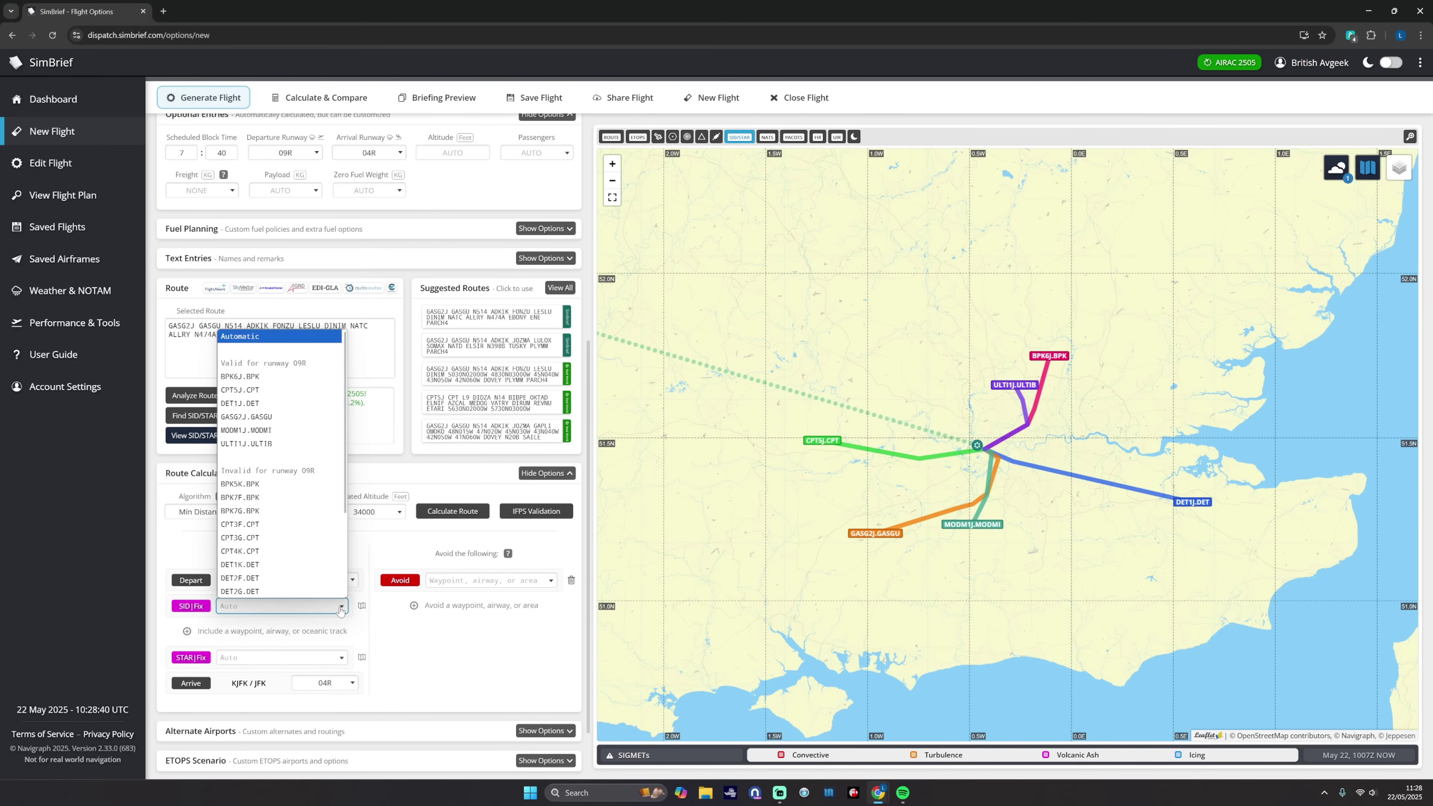
left_click(242, 390)
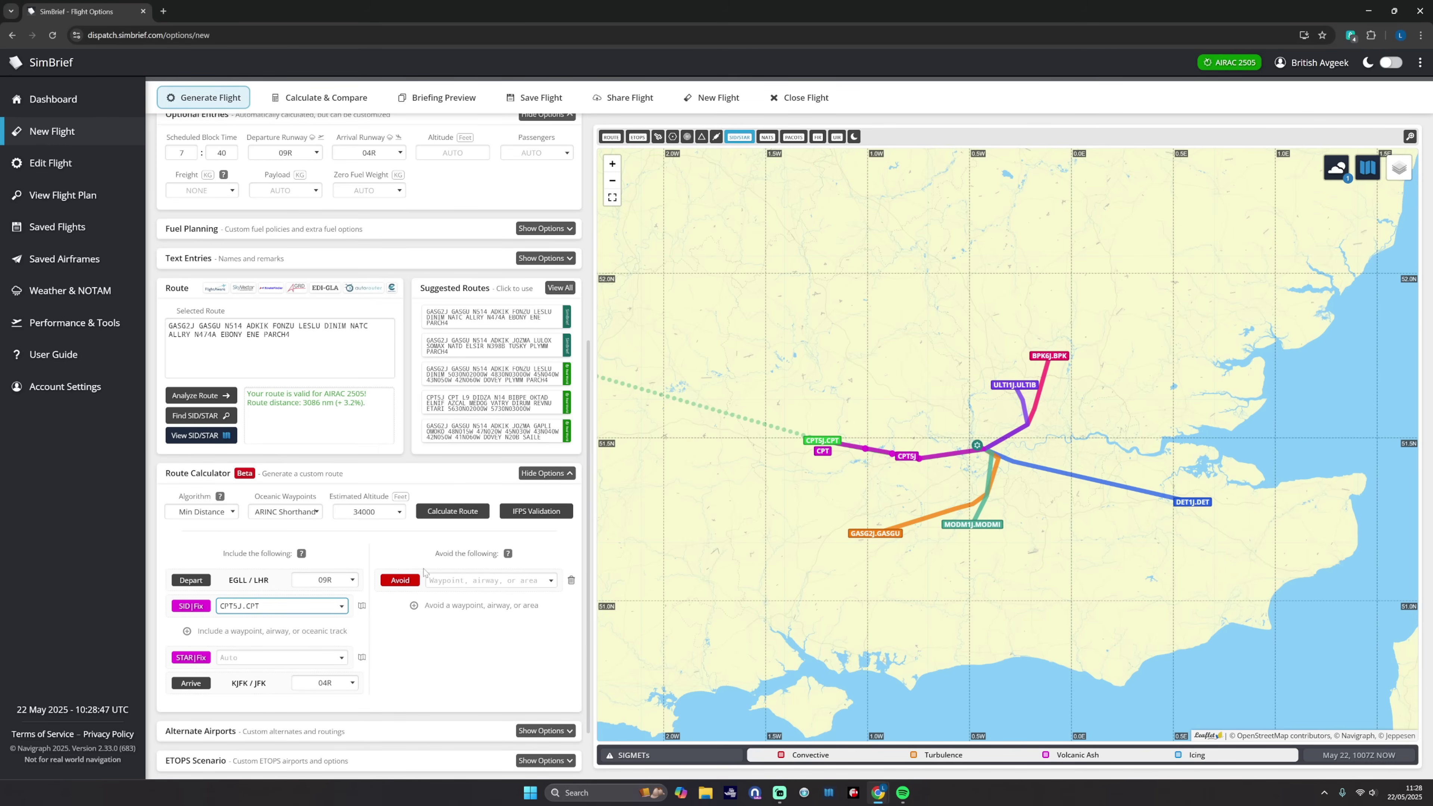
left_click(282, 606)
left_click(278, 447)
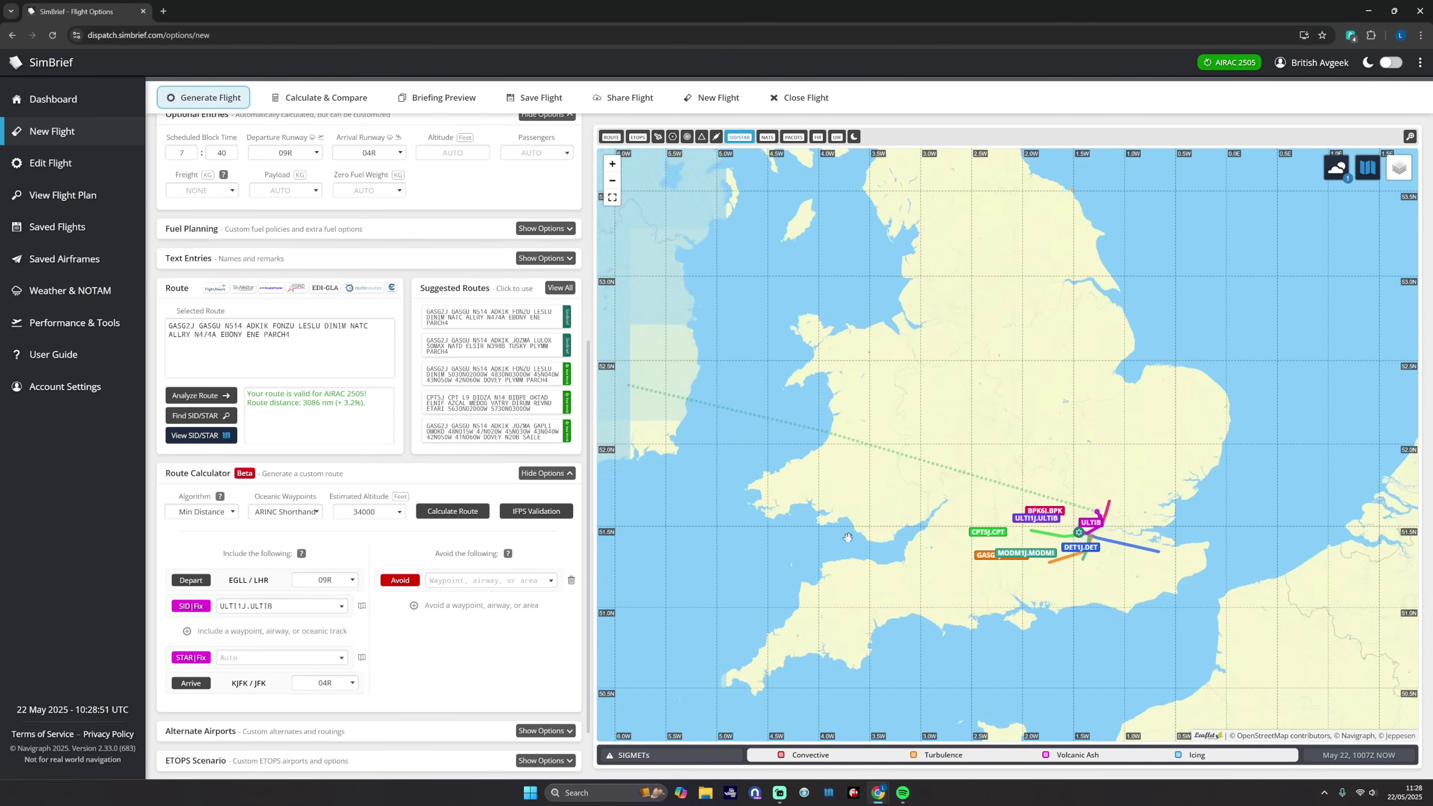
left_click_drag(798, 543, 1189, 520)
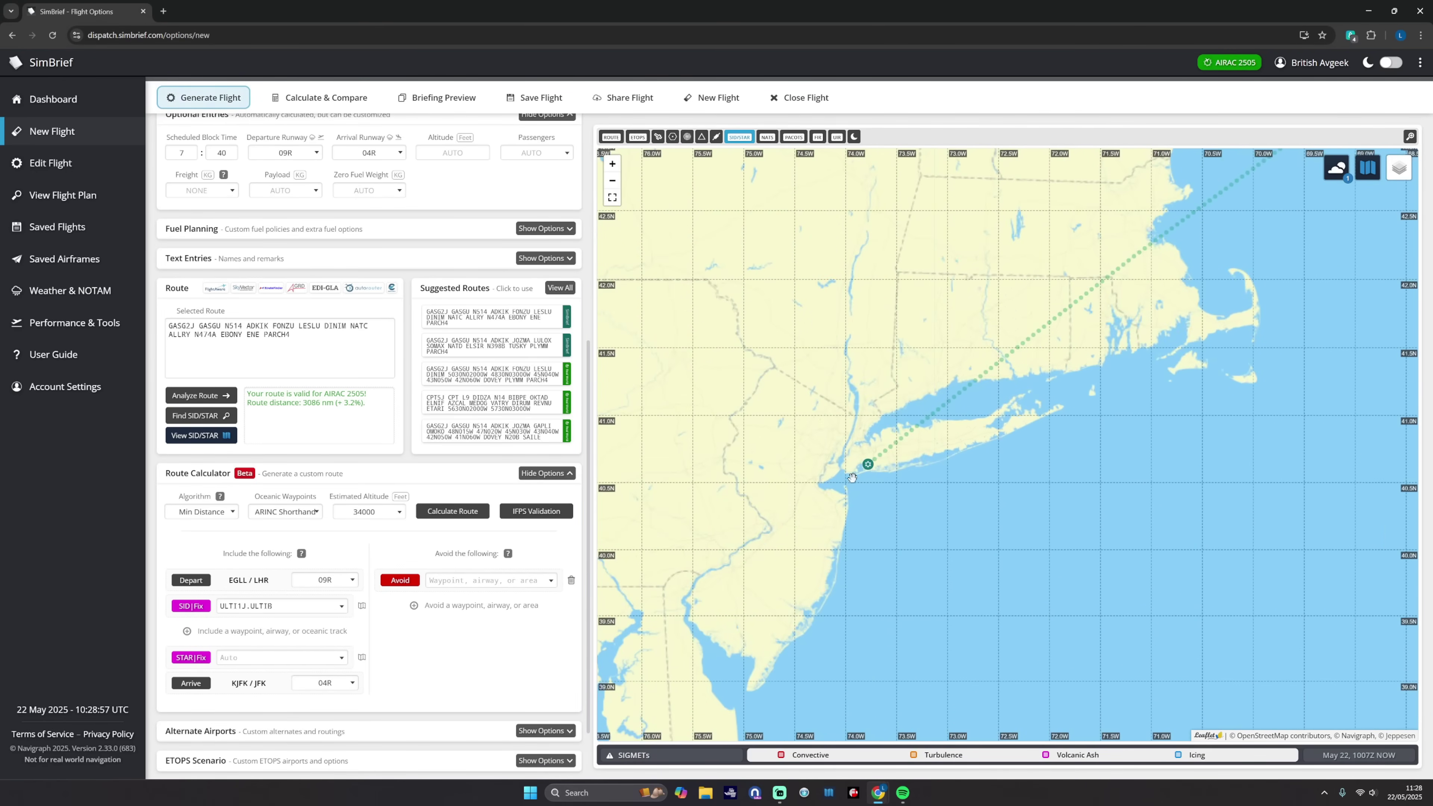
- Show the KJFK arrivals on the map and select ENE.PARCH4 as the STAR
left_click(362, 657)
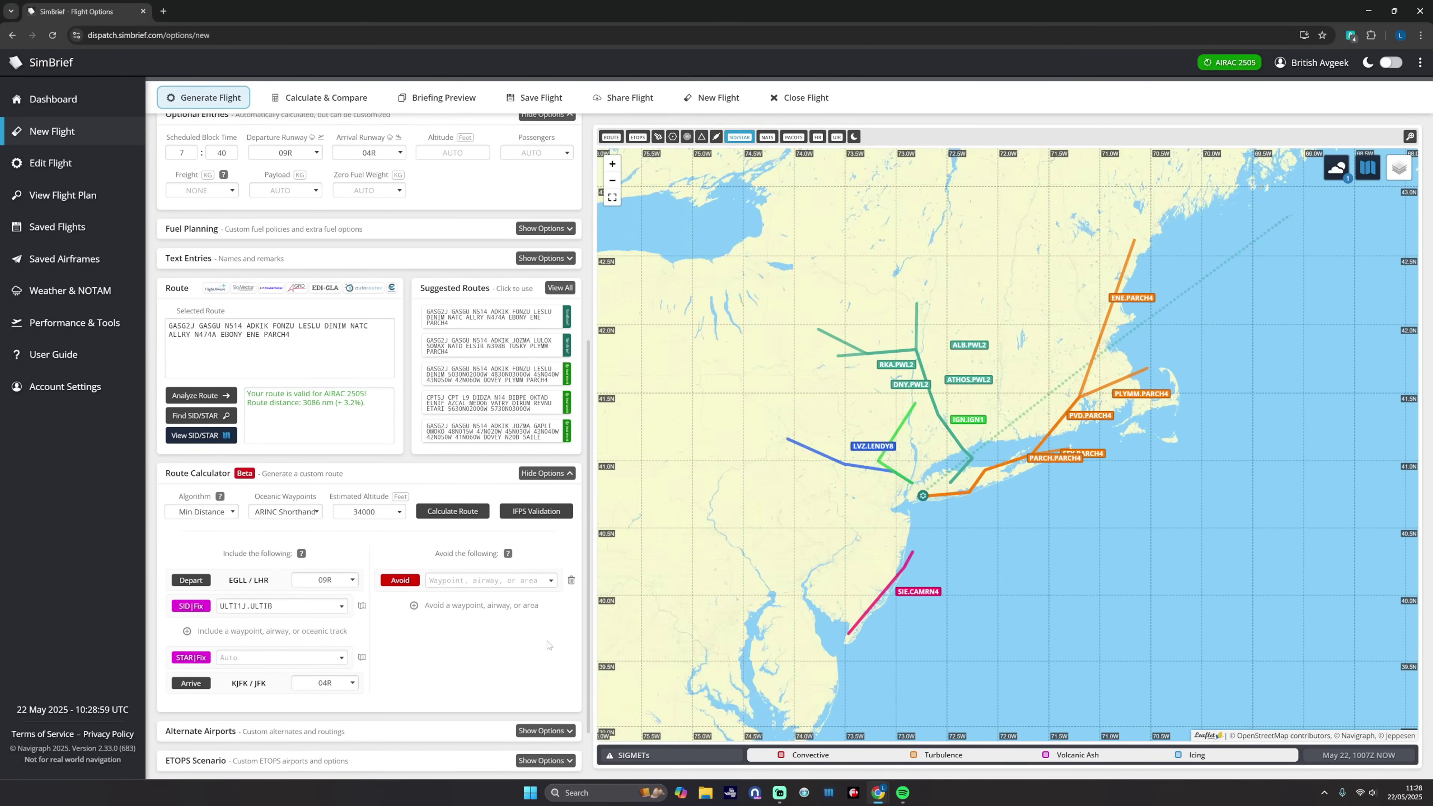
scroll(766, 626, "down", 2)
scroll(1010, 498, "up", 2)
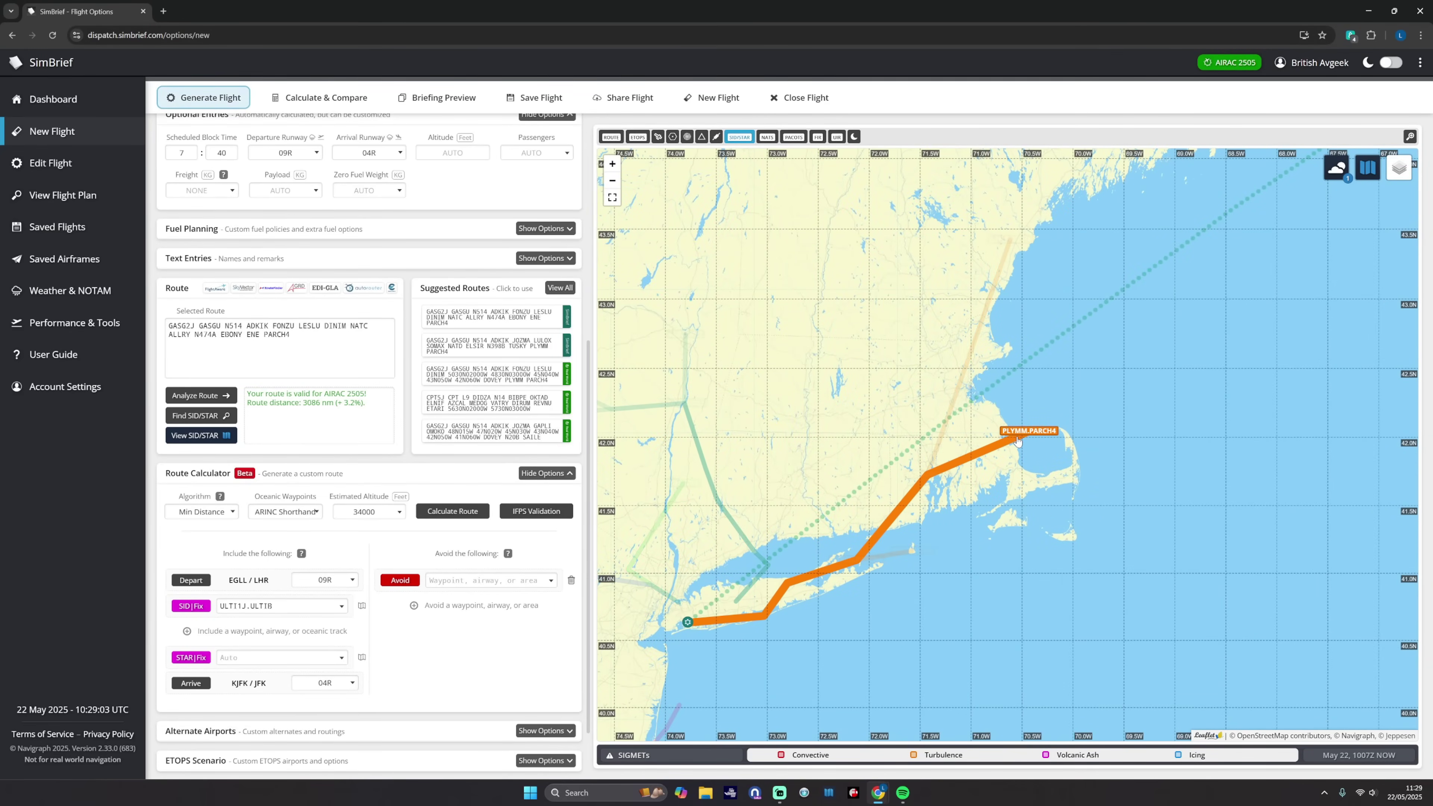
scroll(1086, 327, "down", 1)
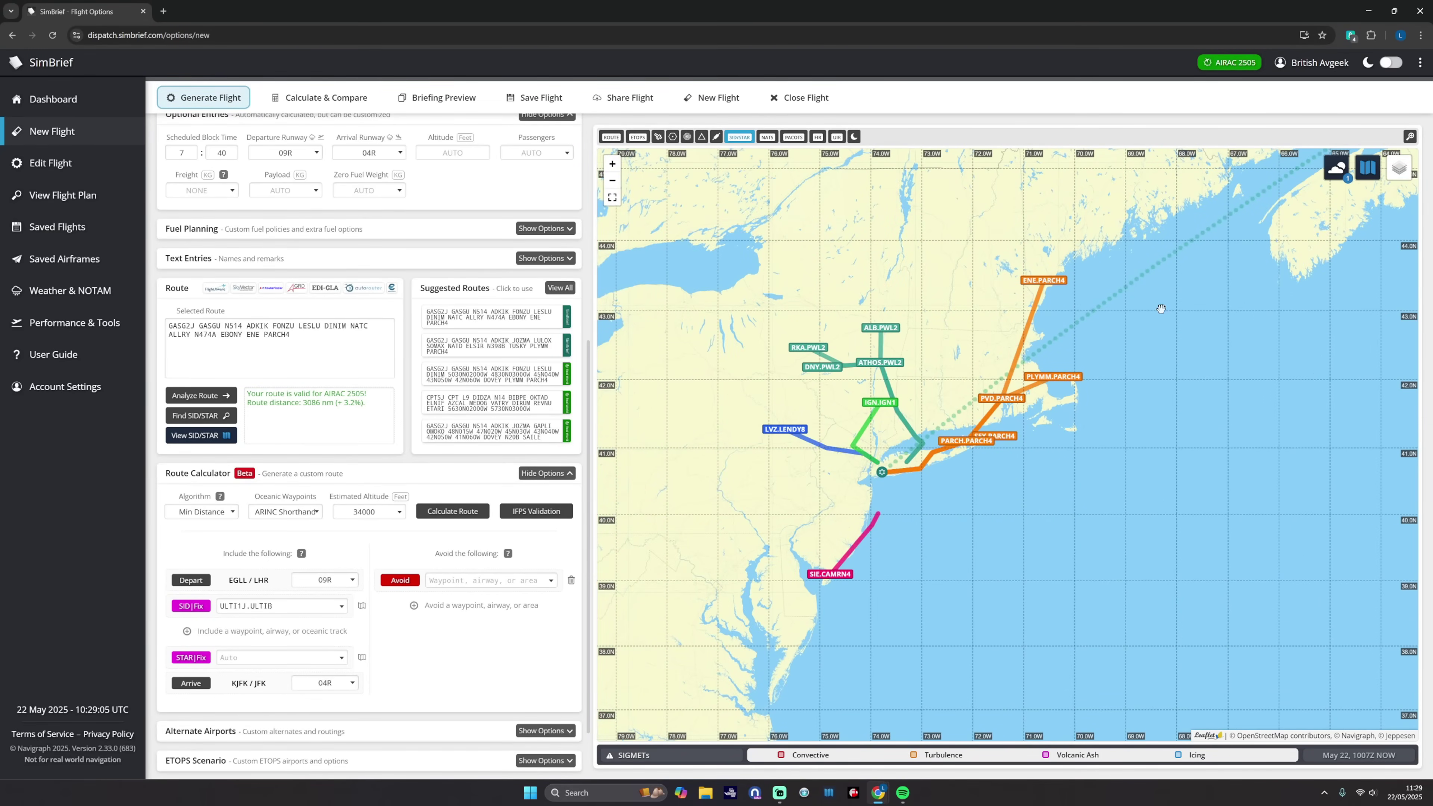
scroll(1178, 304, "down", 2)
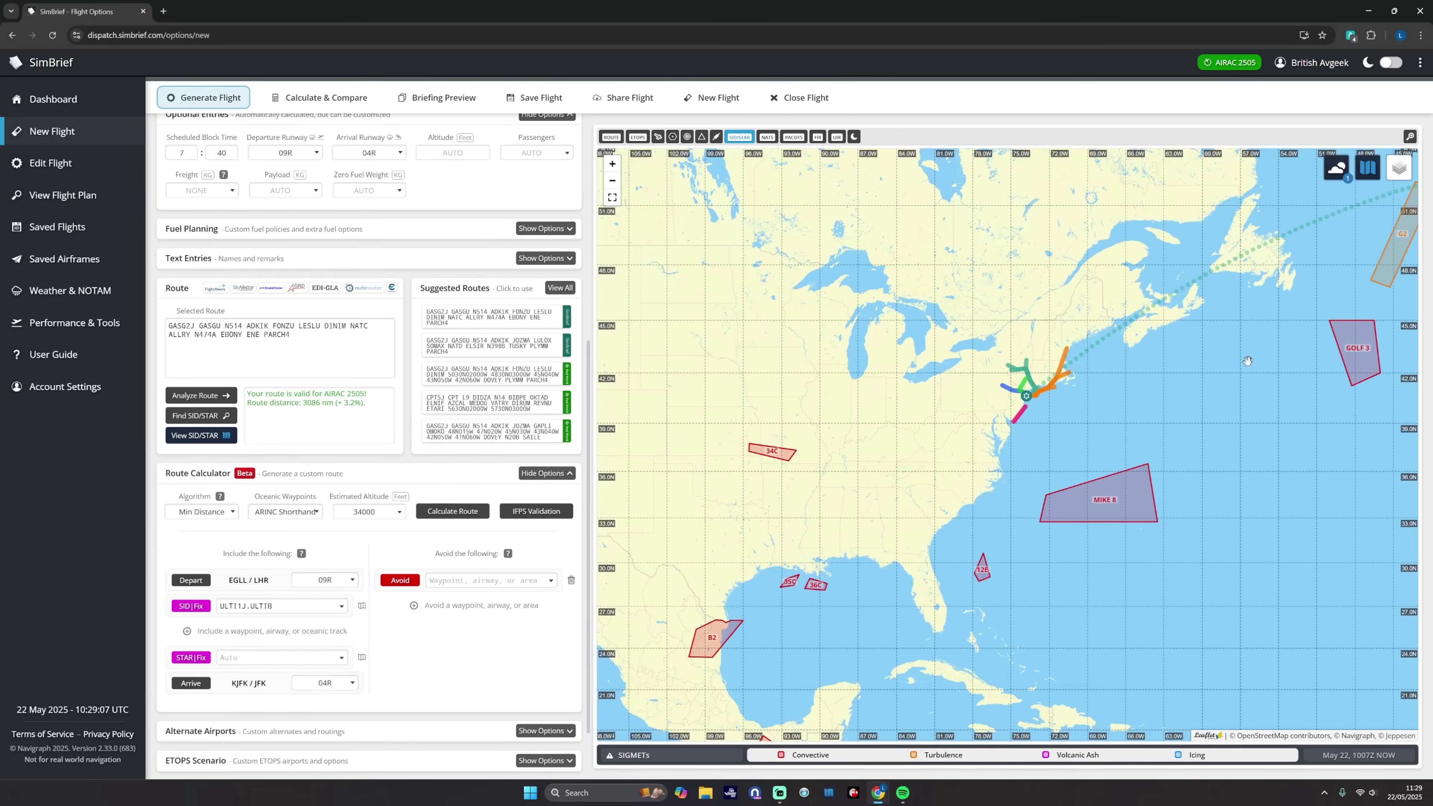
scroll(973, 418, "up", 3)
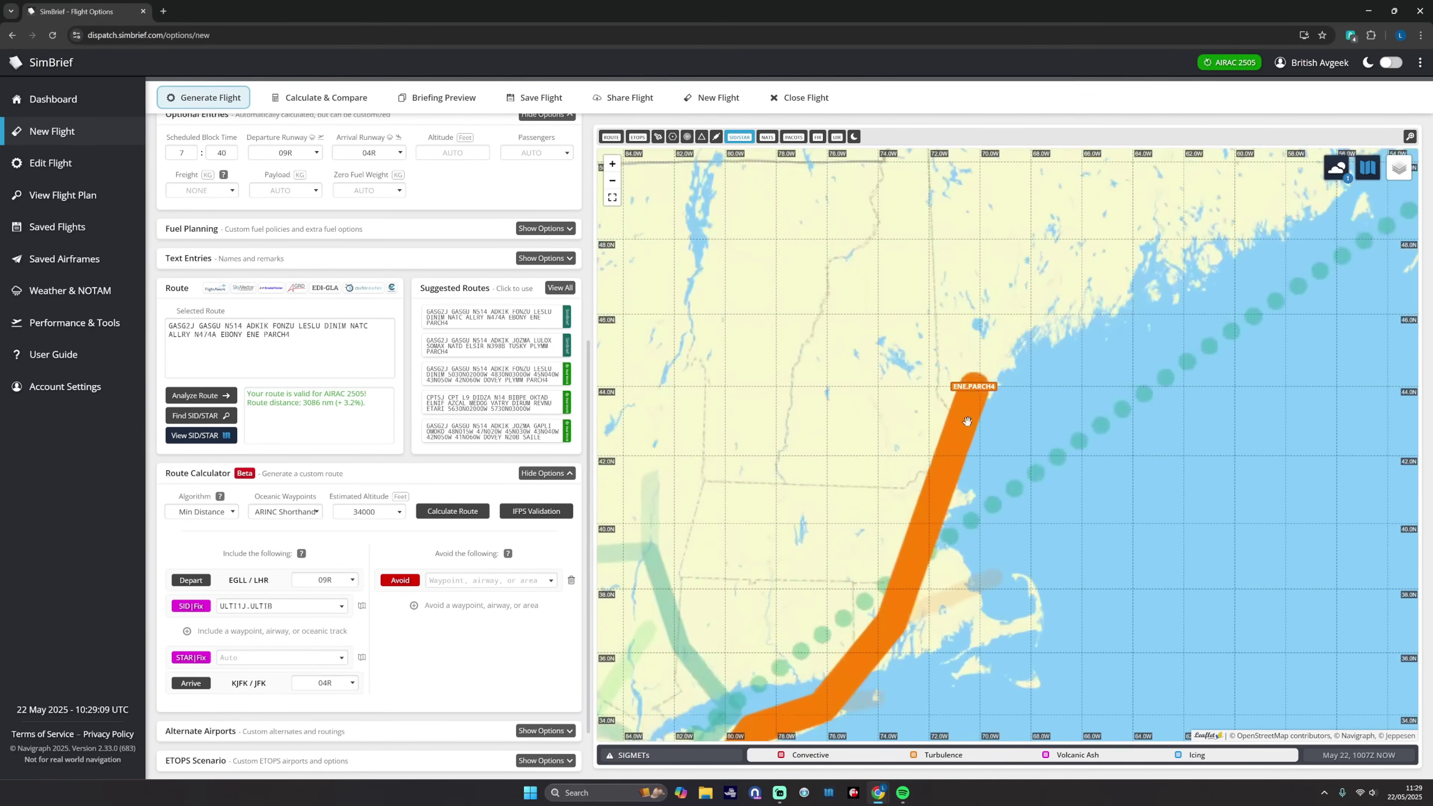
left_click(341, 657)
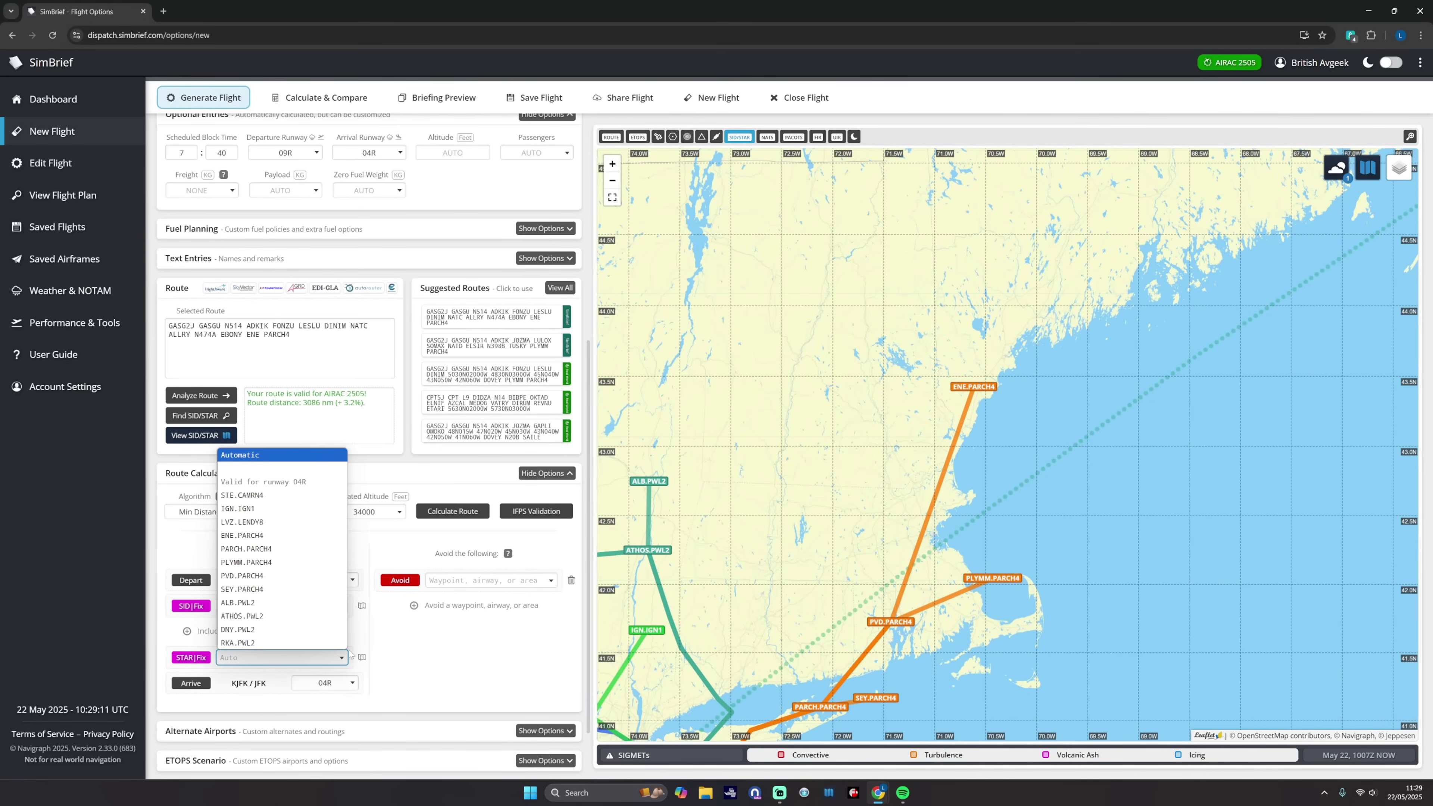
left_click(296, 536)
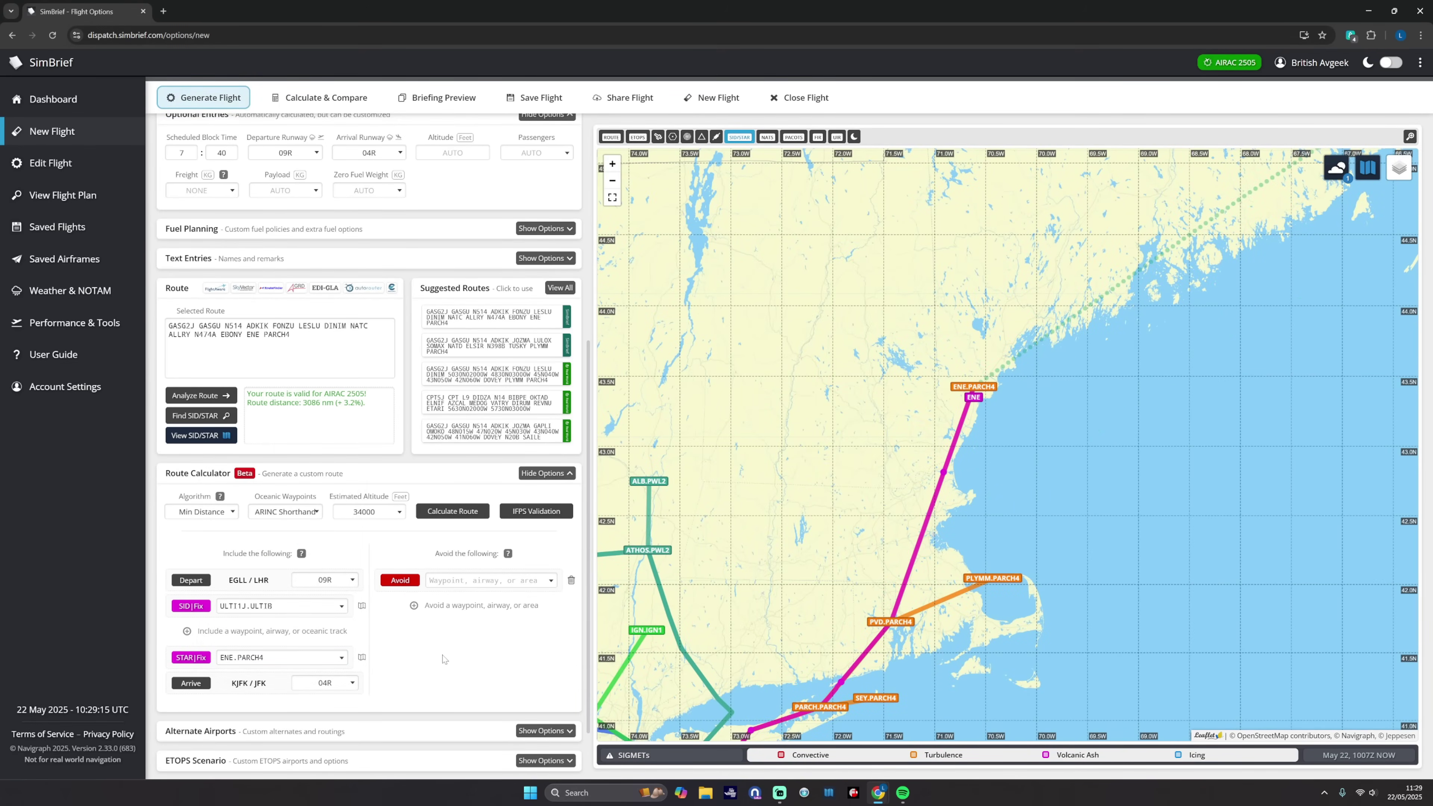
- Calculate the route and pan the map to show it from Britain to the US coast
left_click(452, 511)
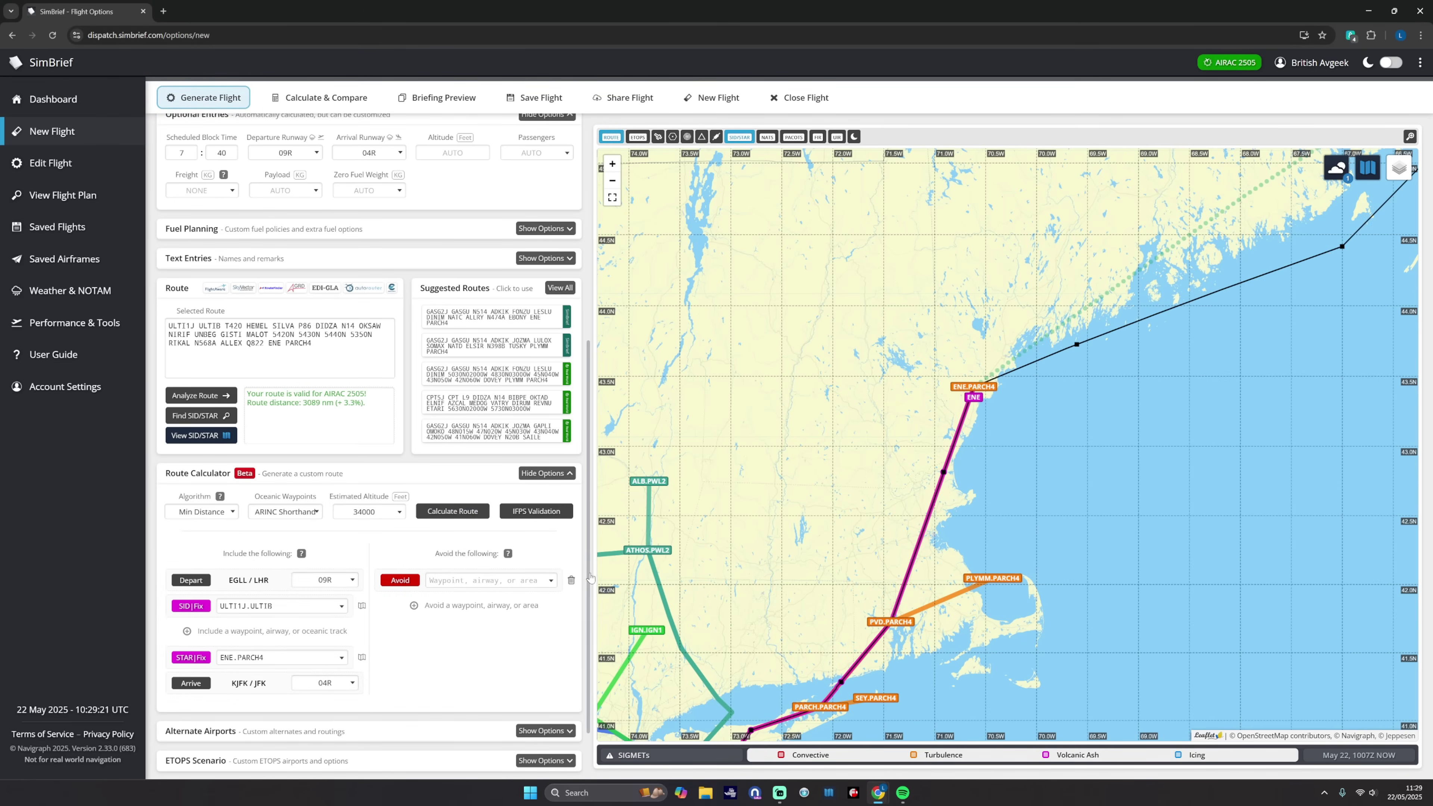
scroll(739, 565, "down", 2)
left_click_drag(1059, 495, 792, 475)
scroll(793, 474, "down", 1)
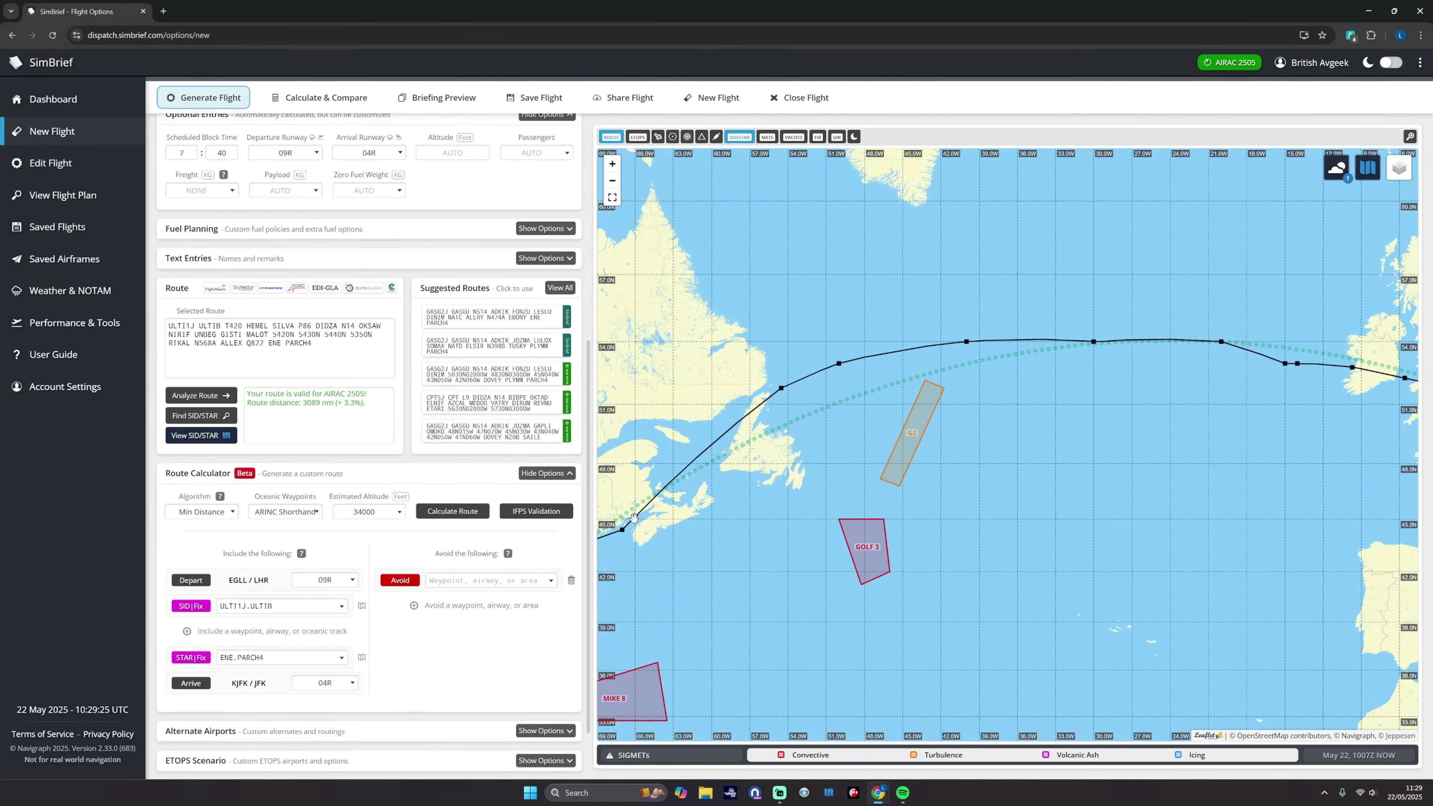
left_click_drag(1066, 344, 928, 401)
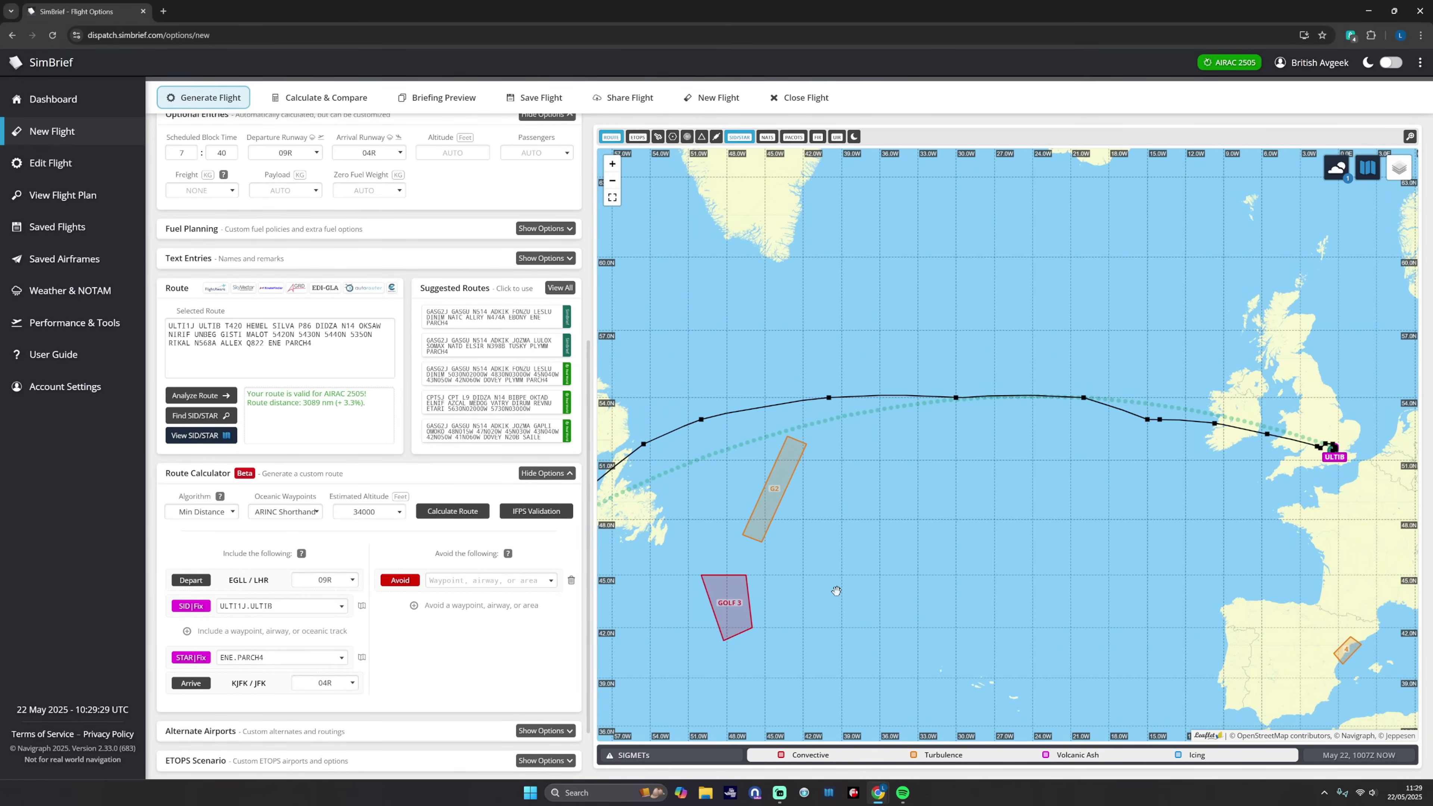
scroll(805, 504, "down", 1)
left_click_drag(813, 510, 923, 506)
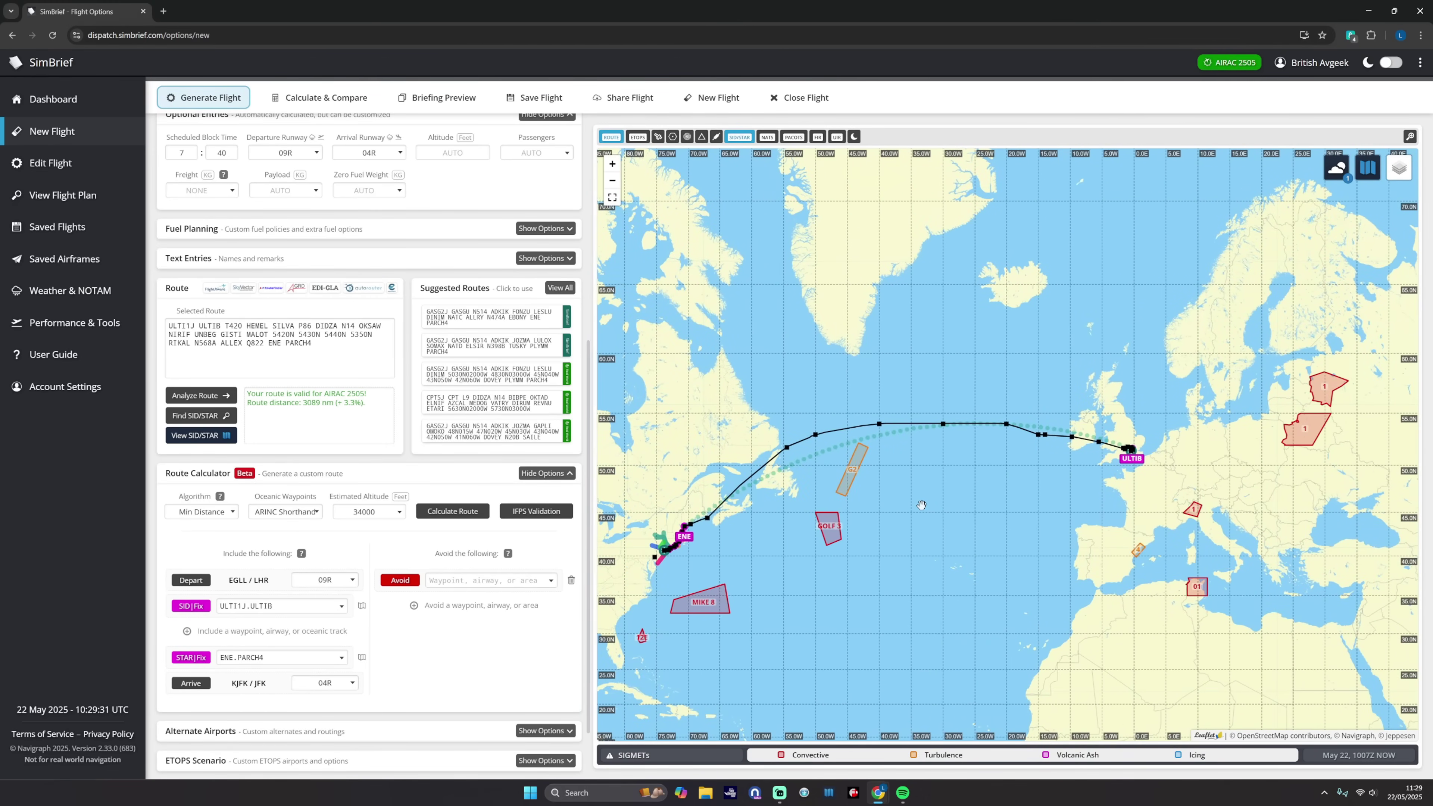
- Inspect waypoints 5440N, 5430N, 5420N, MALOT, 5350N and RIKAL on the map
left_click(880, 426)
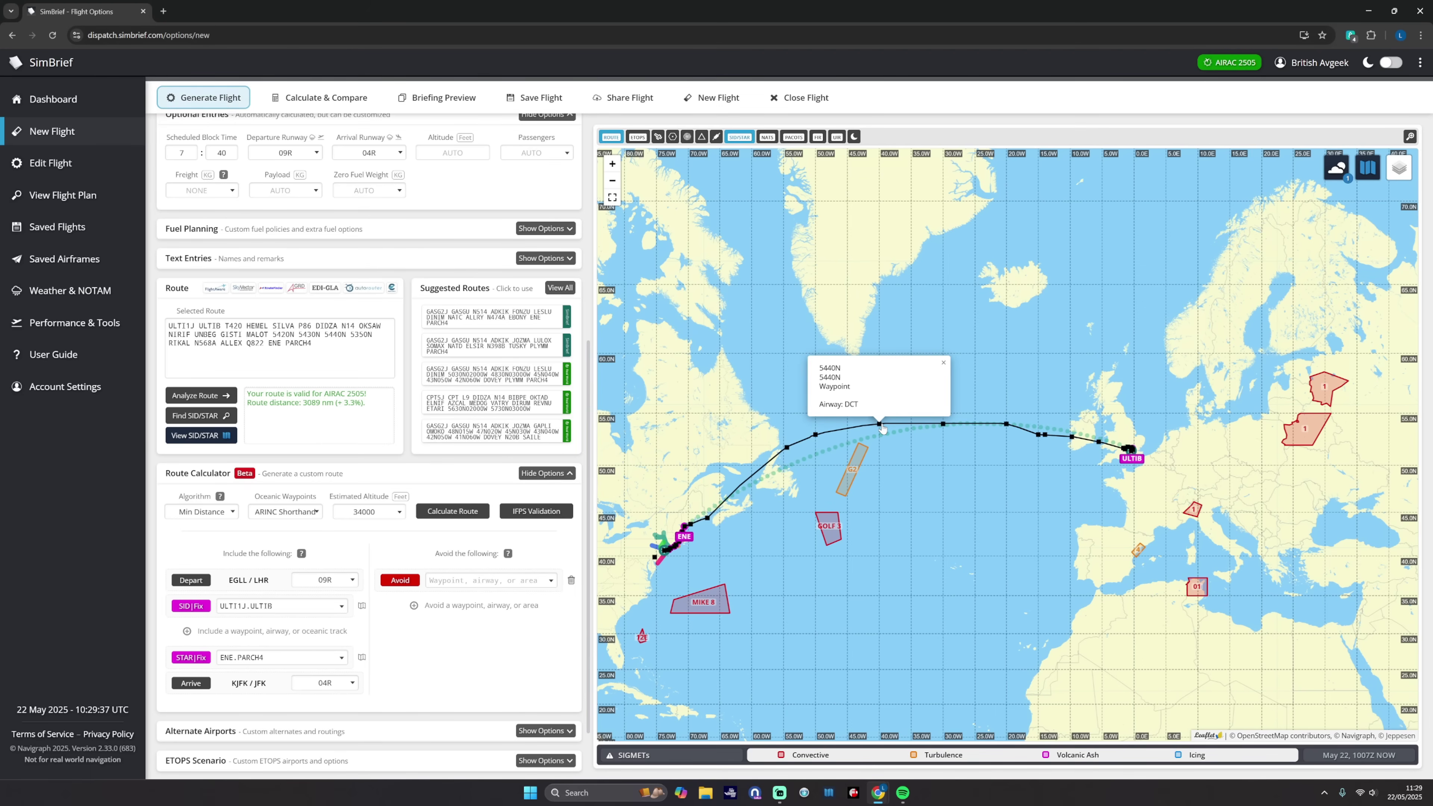
left_click(943, 424)
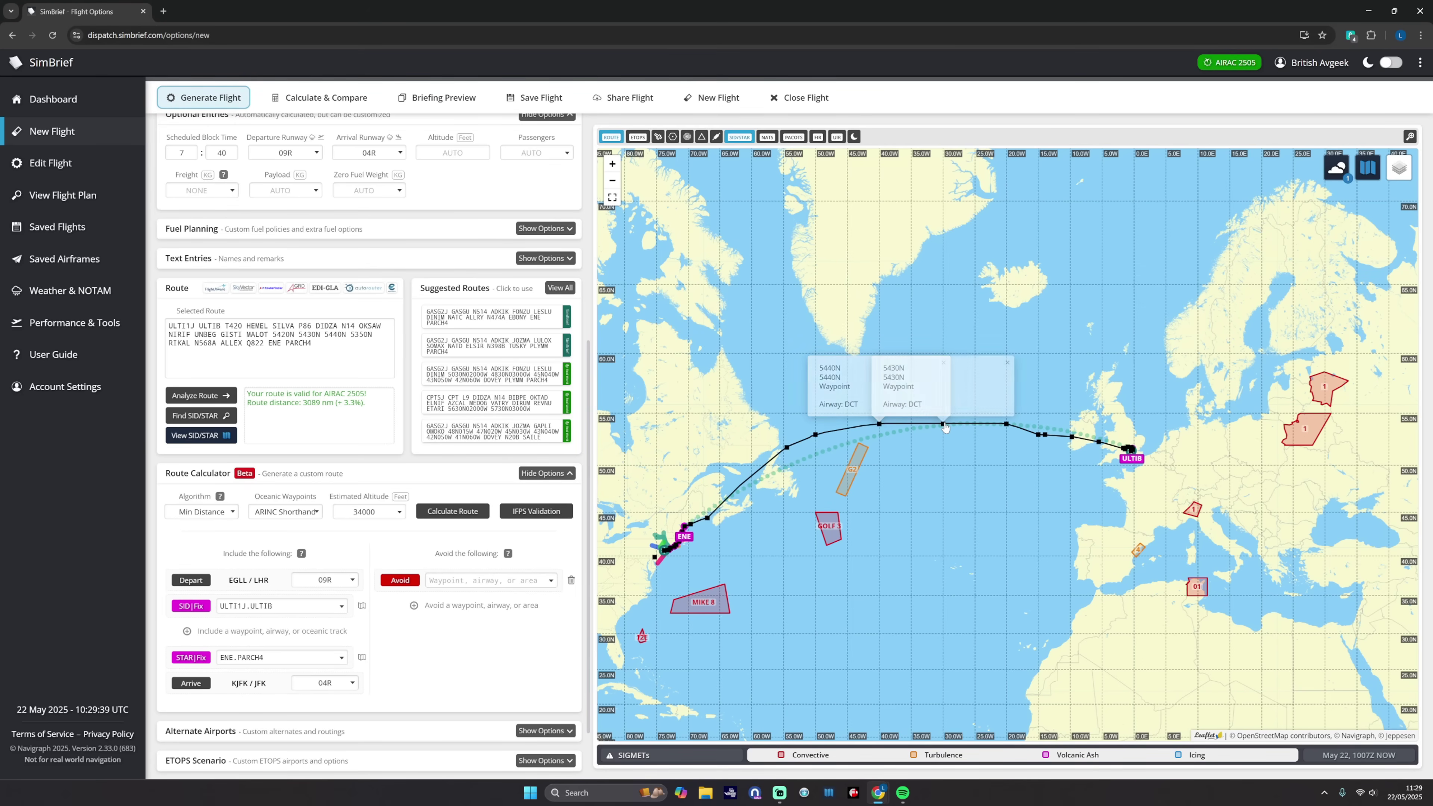
left_click(1008, 426)
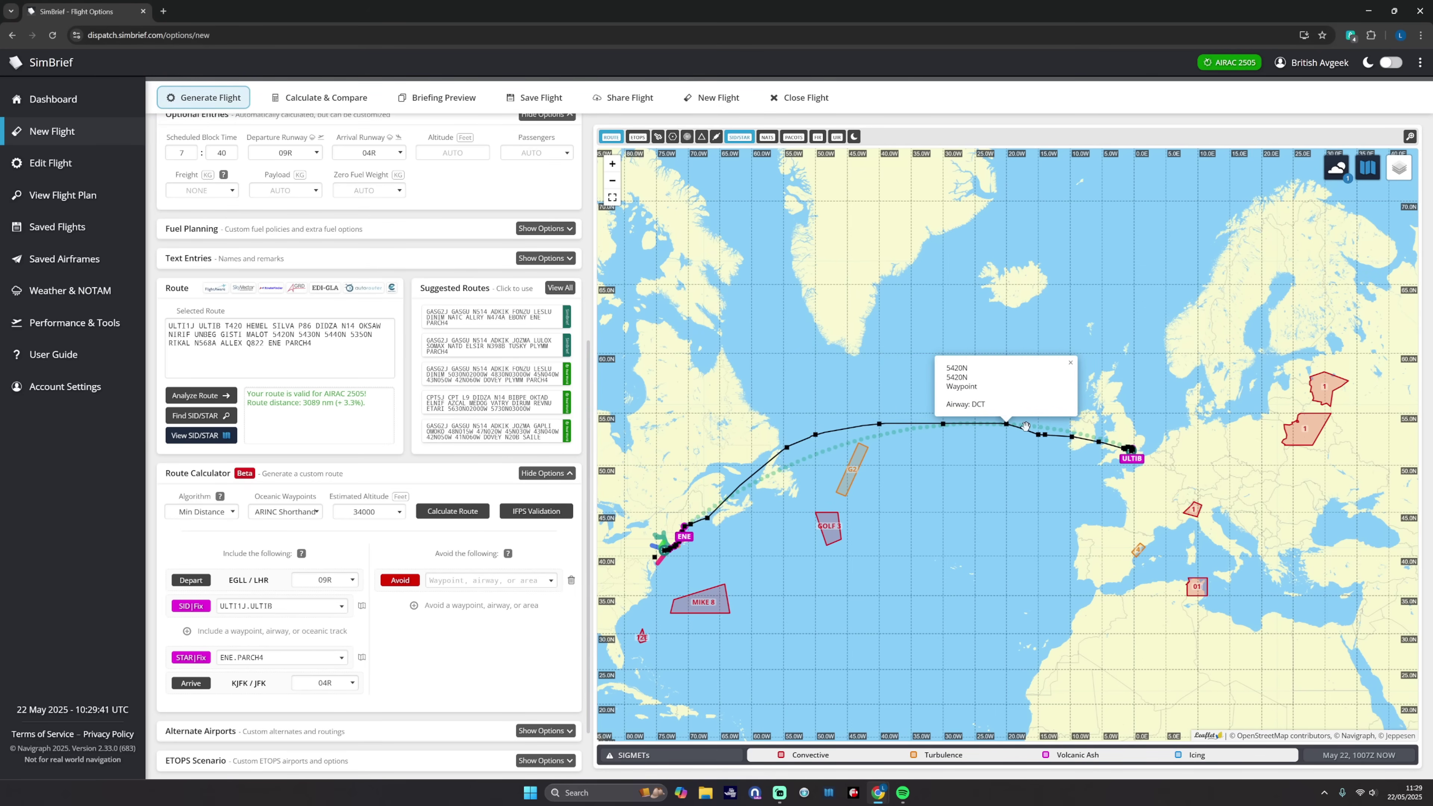
left_click(1037, 435)
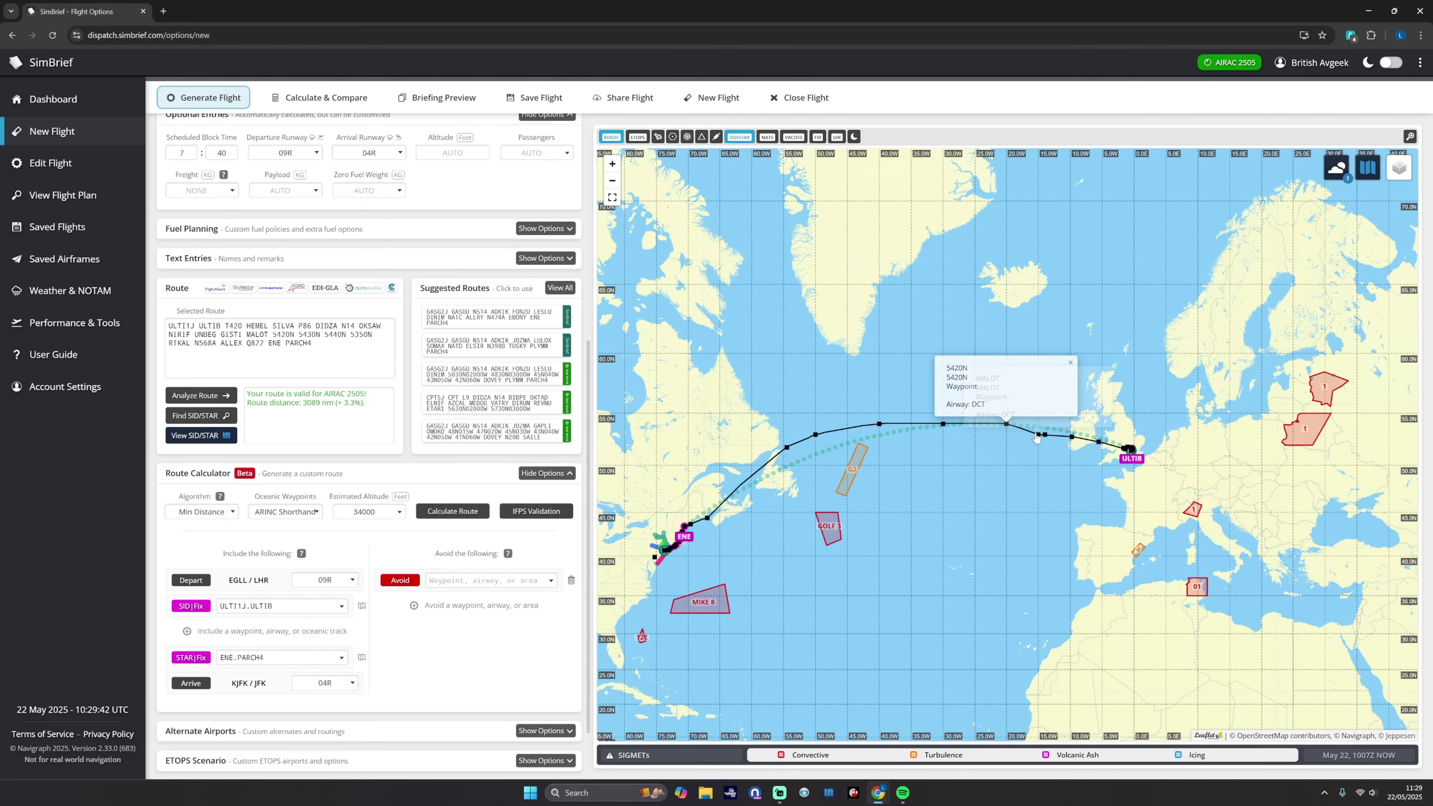
left_click(816, 436)
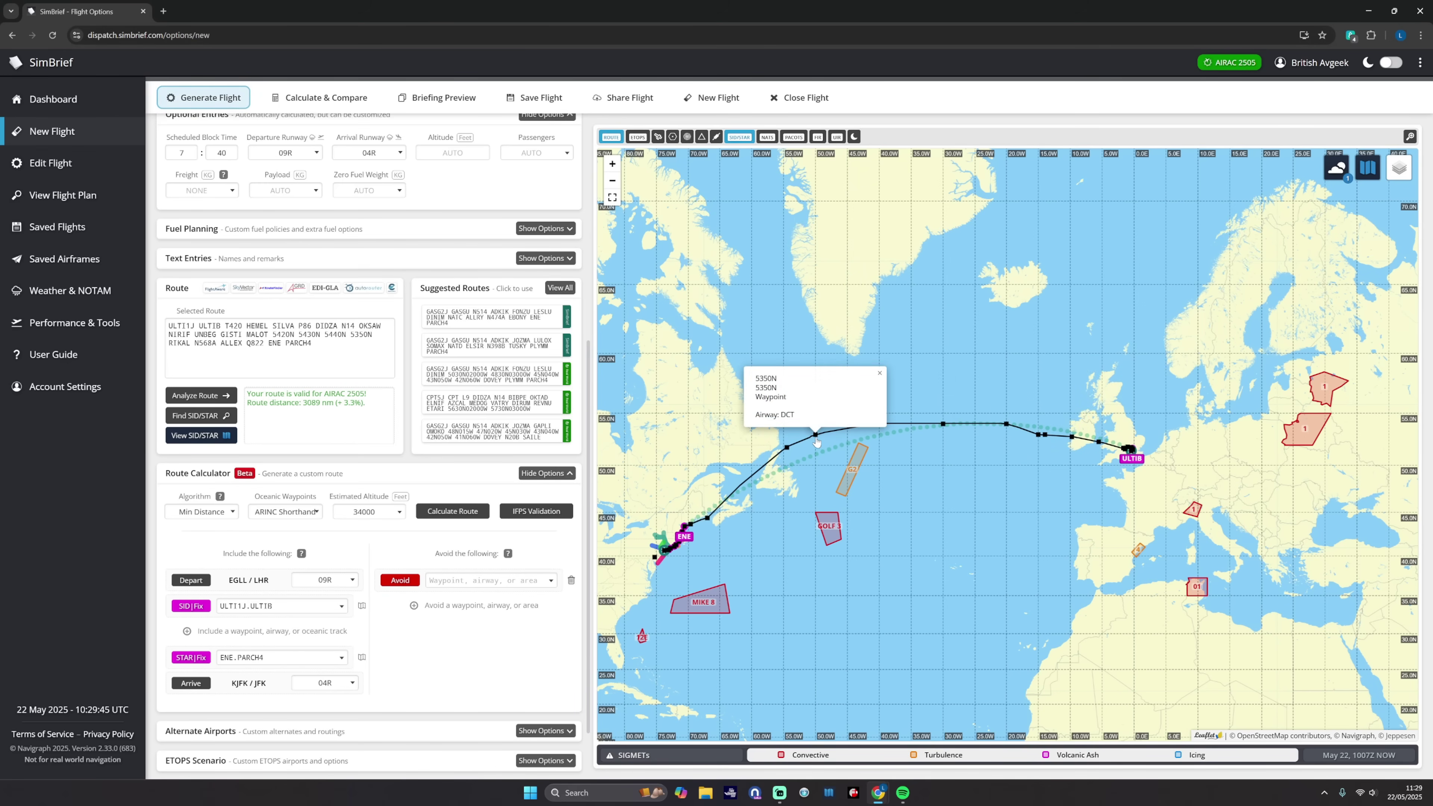
left_click(787, 448)
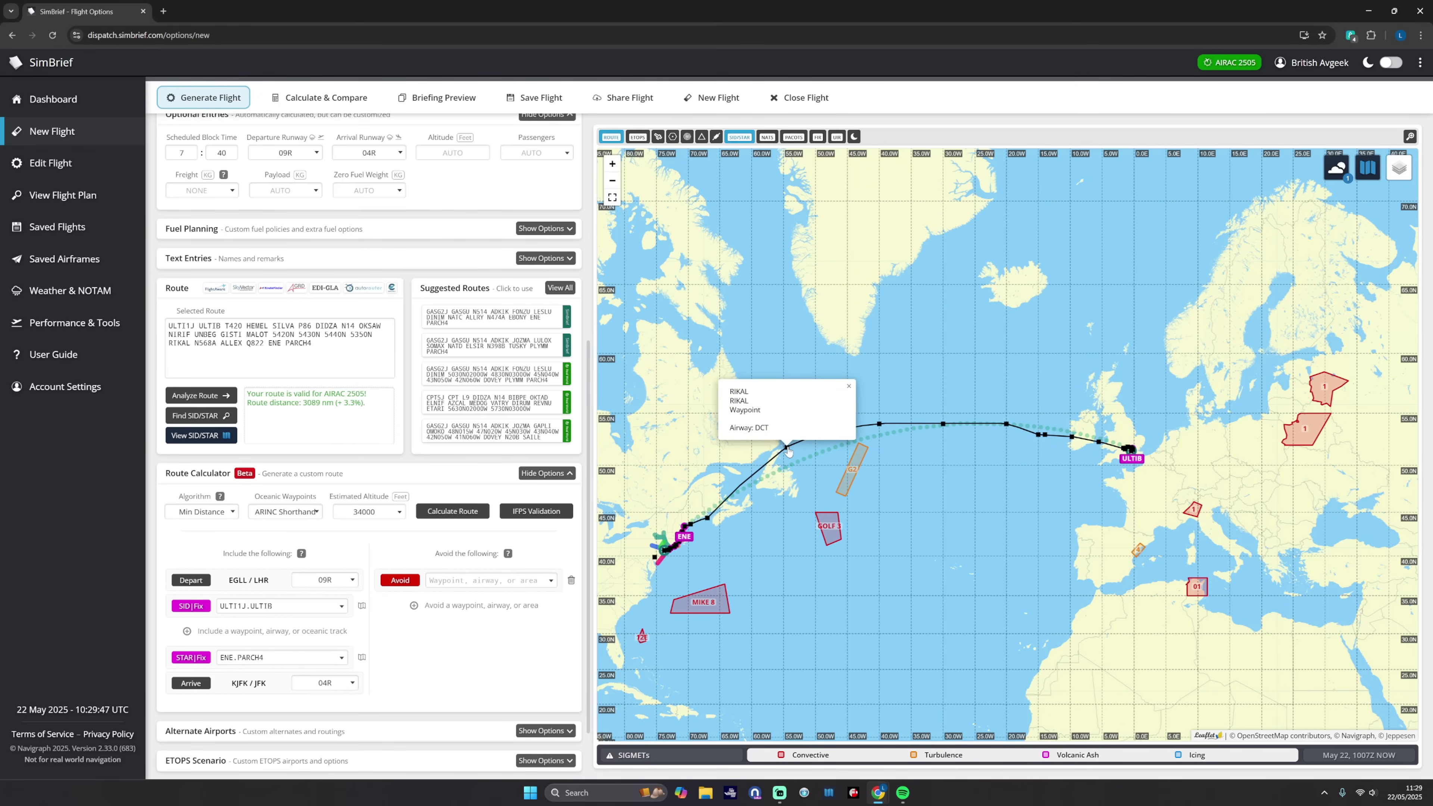
left_click(909, 457)
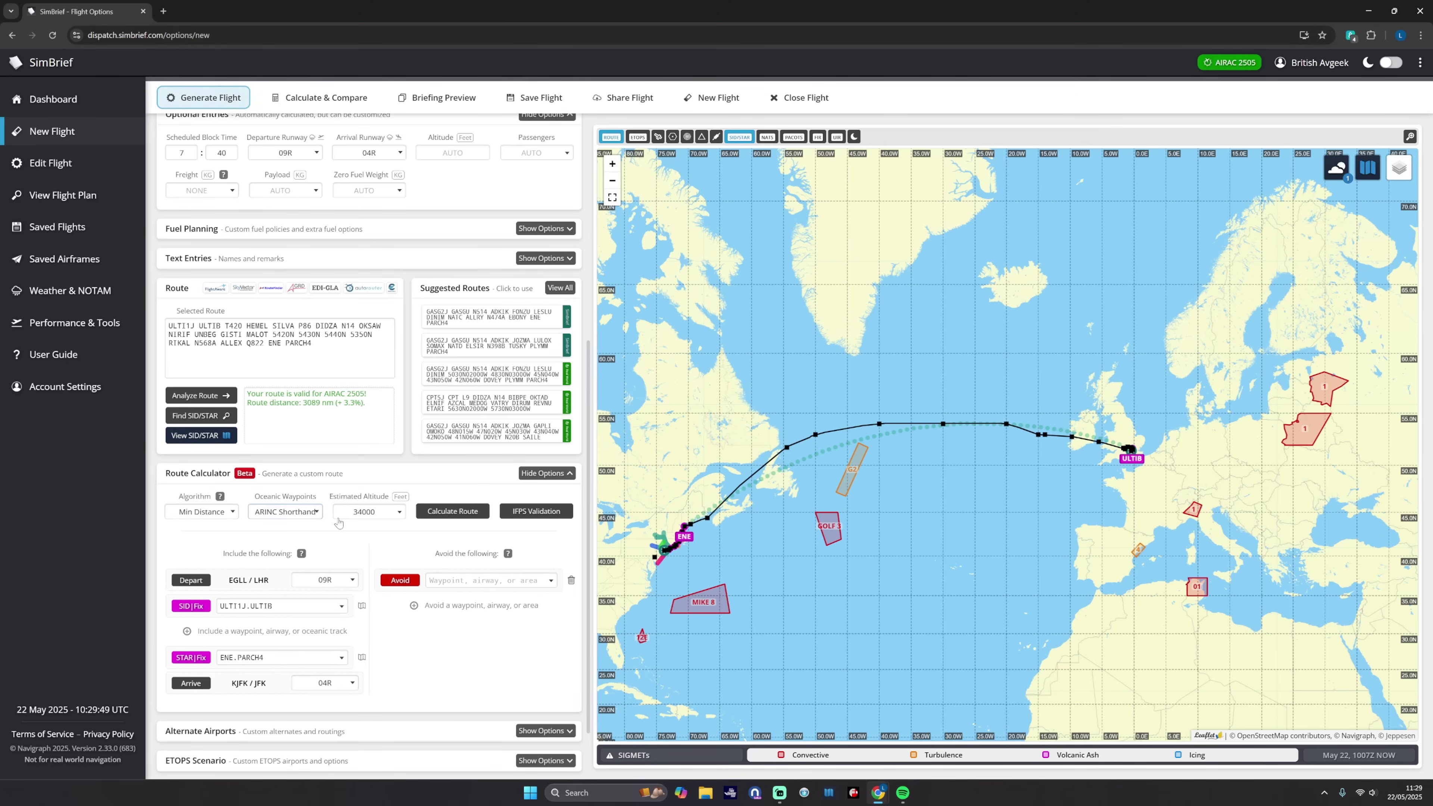
- Set the Oceanic Waypoints format to Degrees & Minutes instead of Whole Degrees
left_click(316, 514)
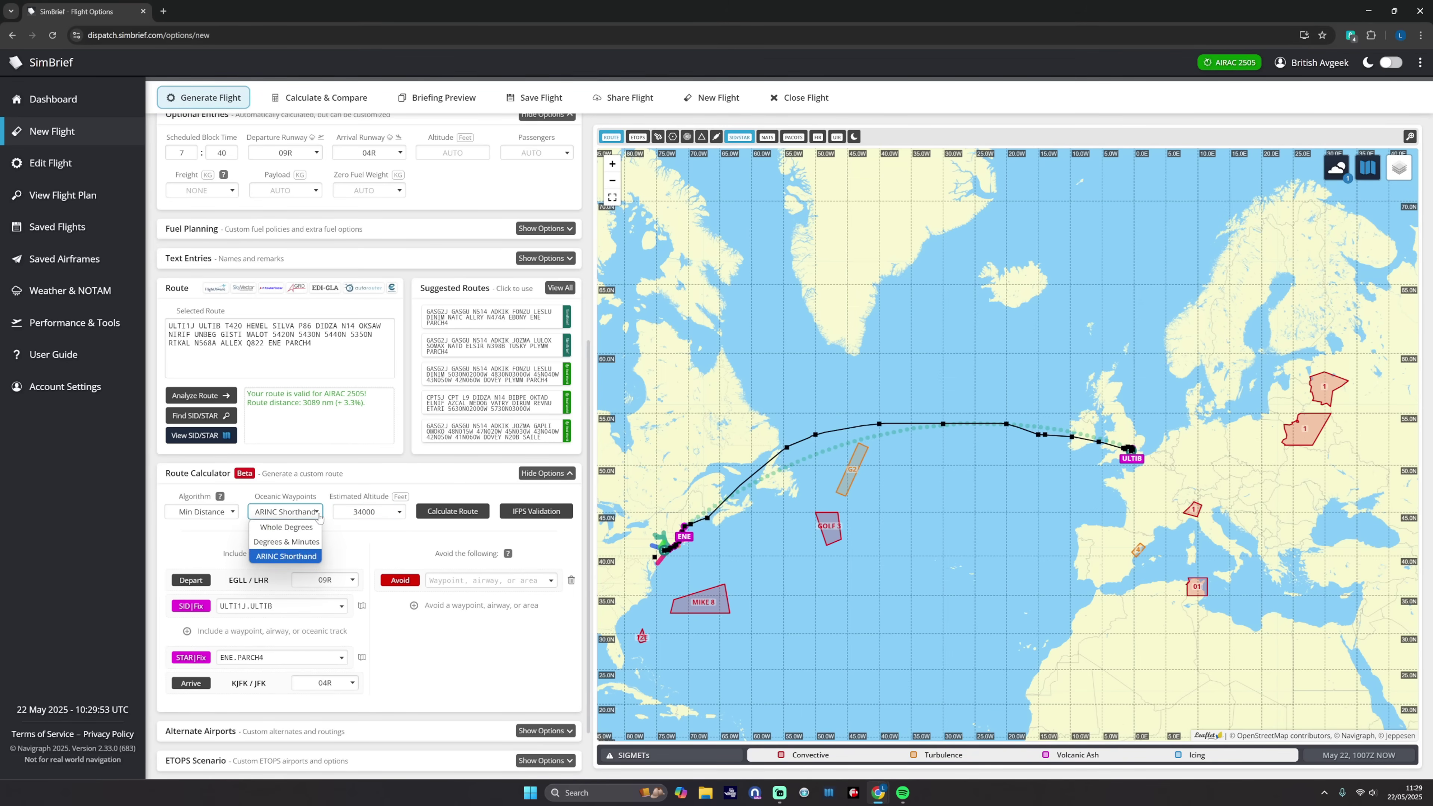
left_click(308, 528)
left_click(310, 517)
left_click(302, 541)
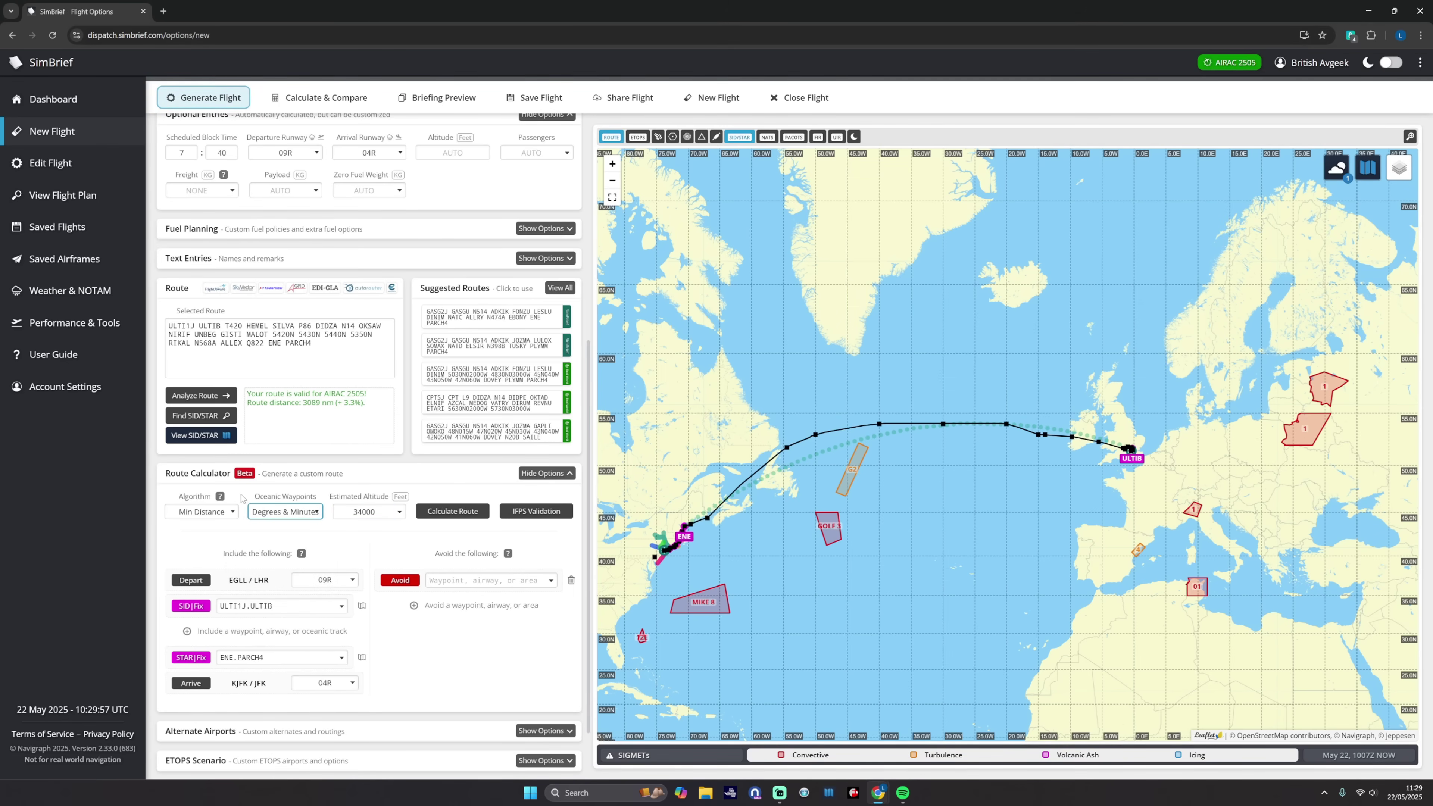
left_click_drag(243, 498, 319, 502)
left_click(316, 514)
left_click(304, 541)
- Recalculate the route and check the 53N050W oceanic point's details
left_click(848, 499)
left_click(816, 436)
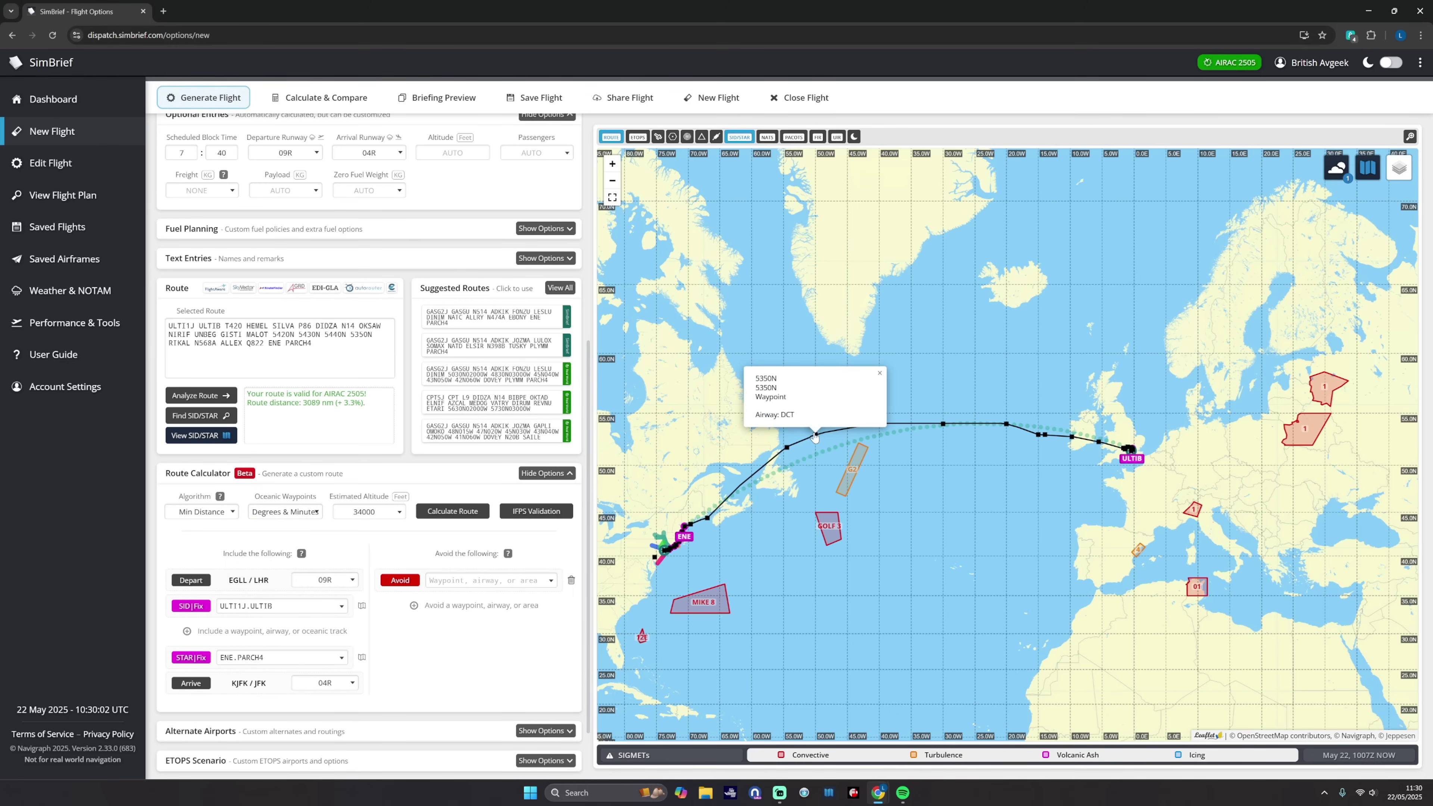
left_click(455, 512)
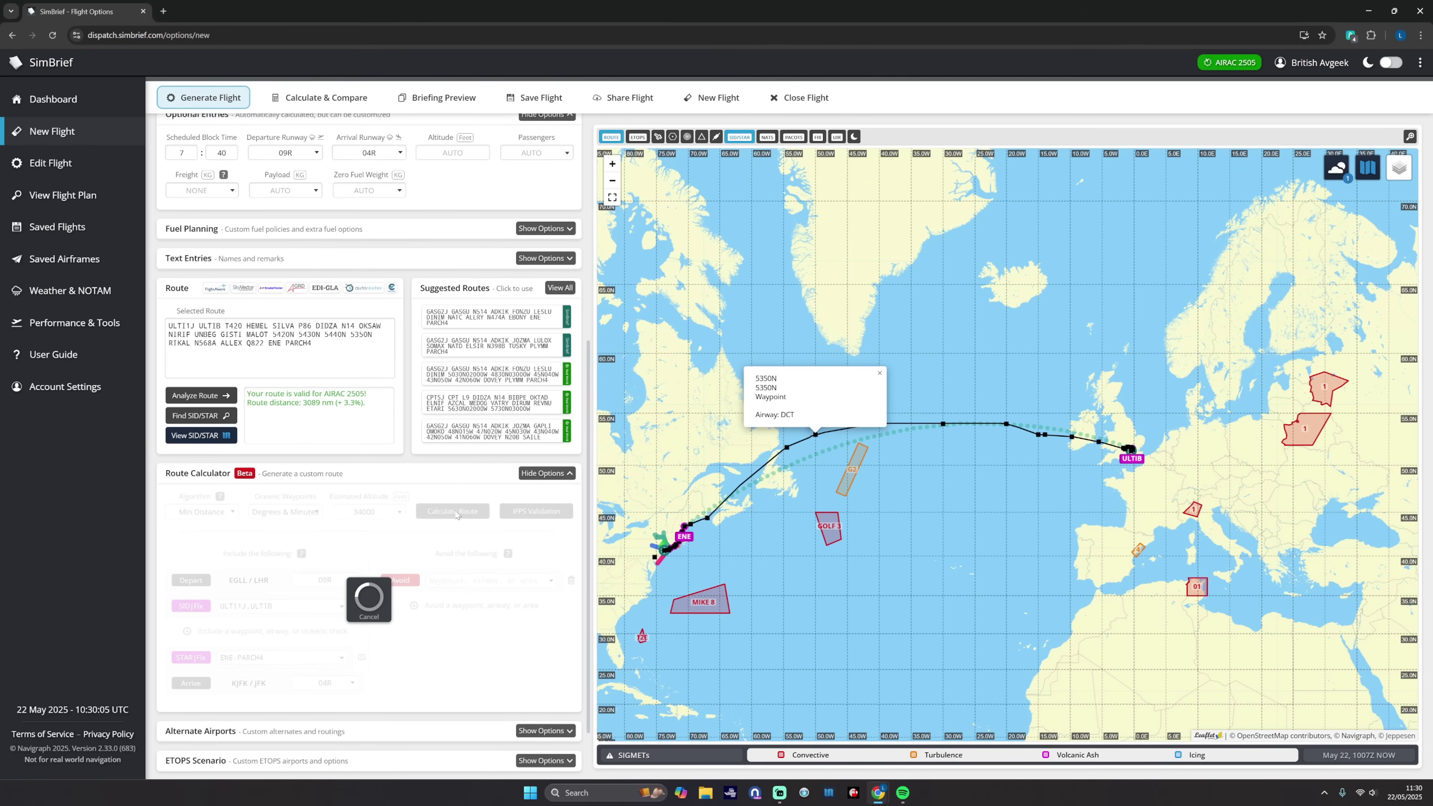
left_click(816, 436)
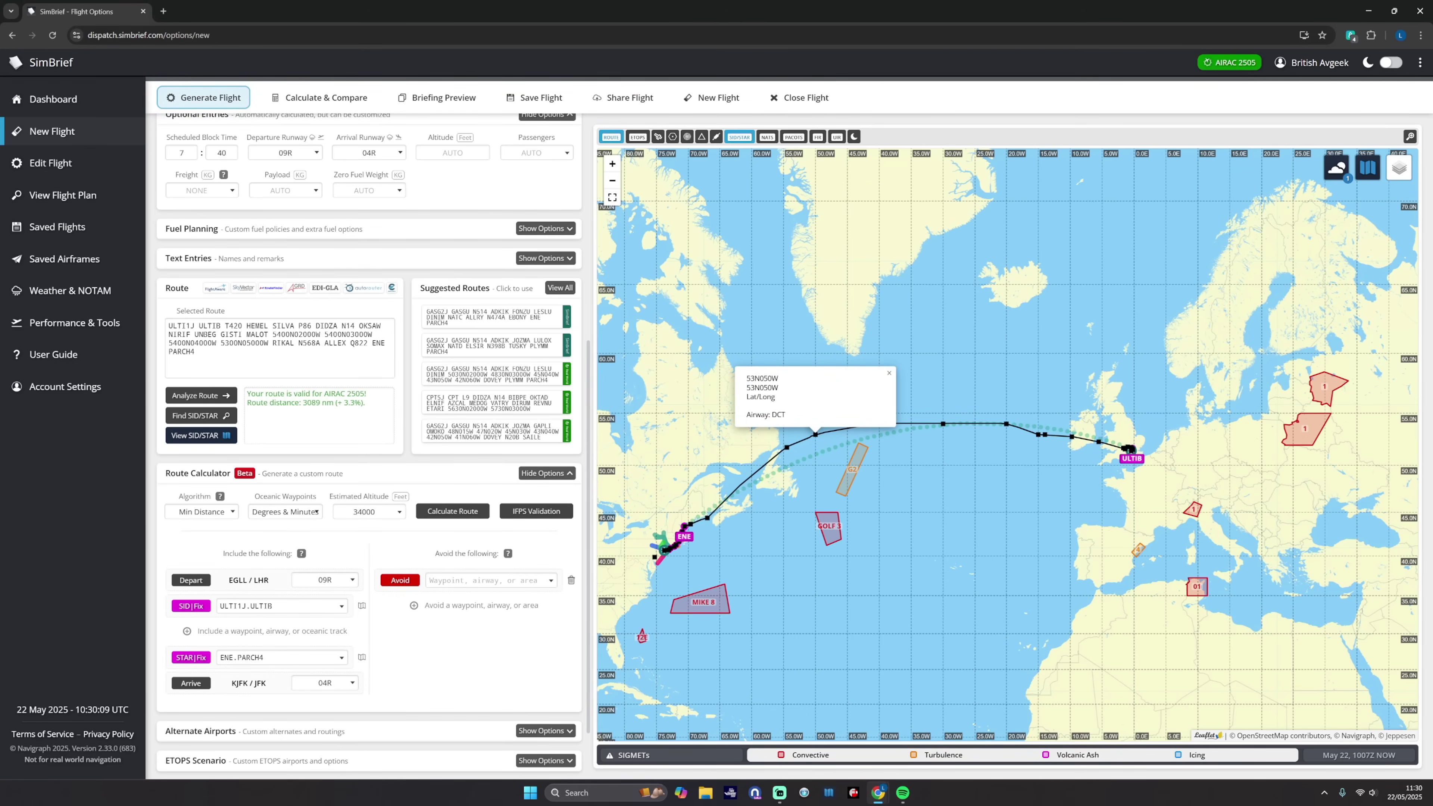
left_click_drag(747, 378, 784, 383)
left_click(785, 436)
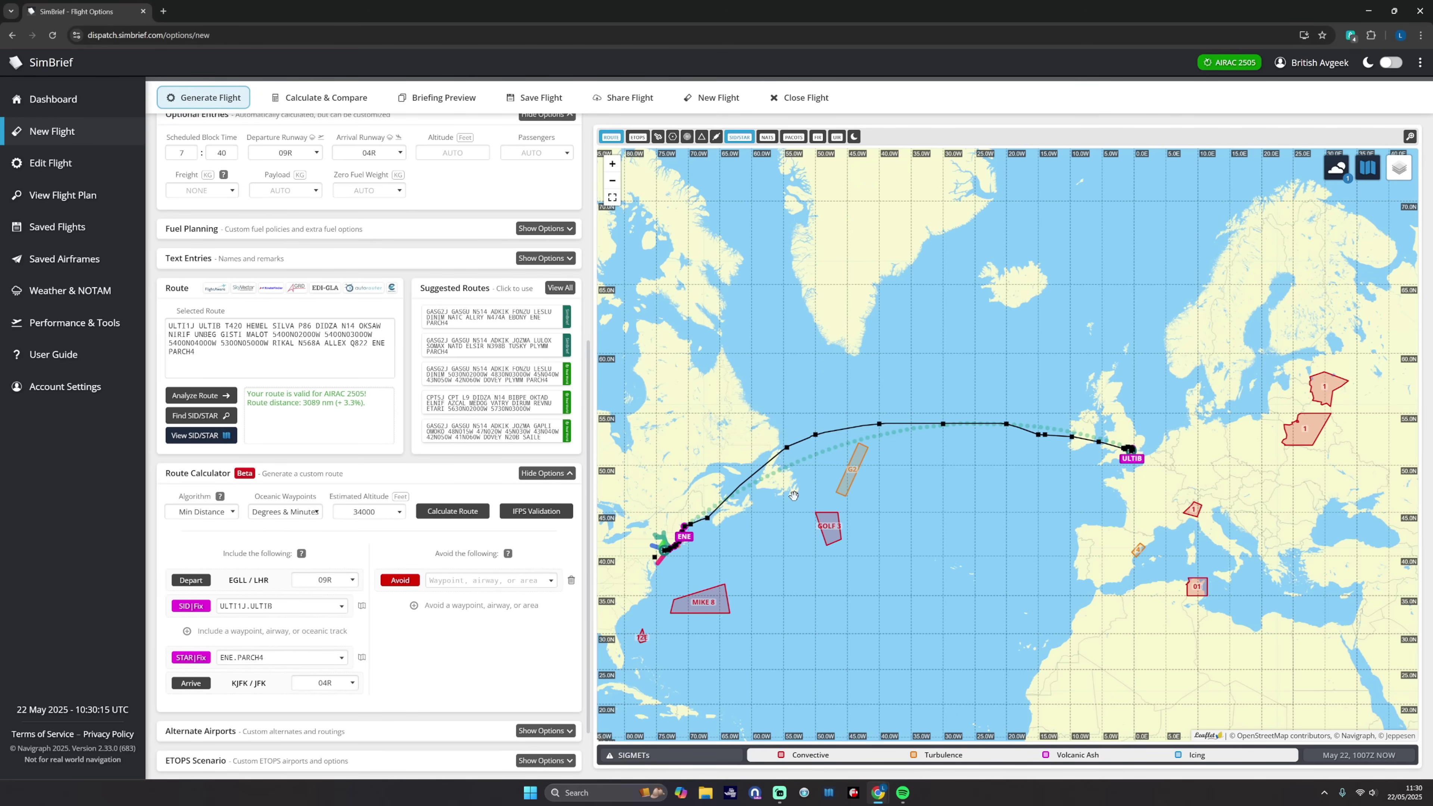
- Expand the ETOPS Scenario options and calculate suitable ETOPS airports for the route
scroll(488, 606, "down", 1)
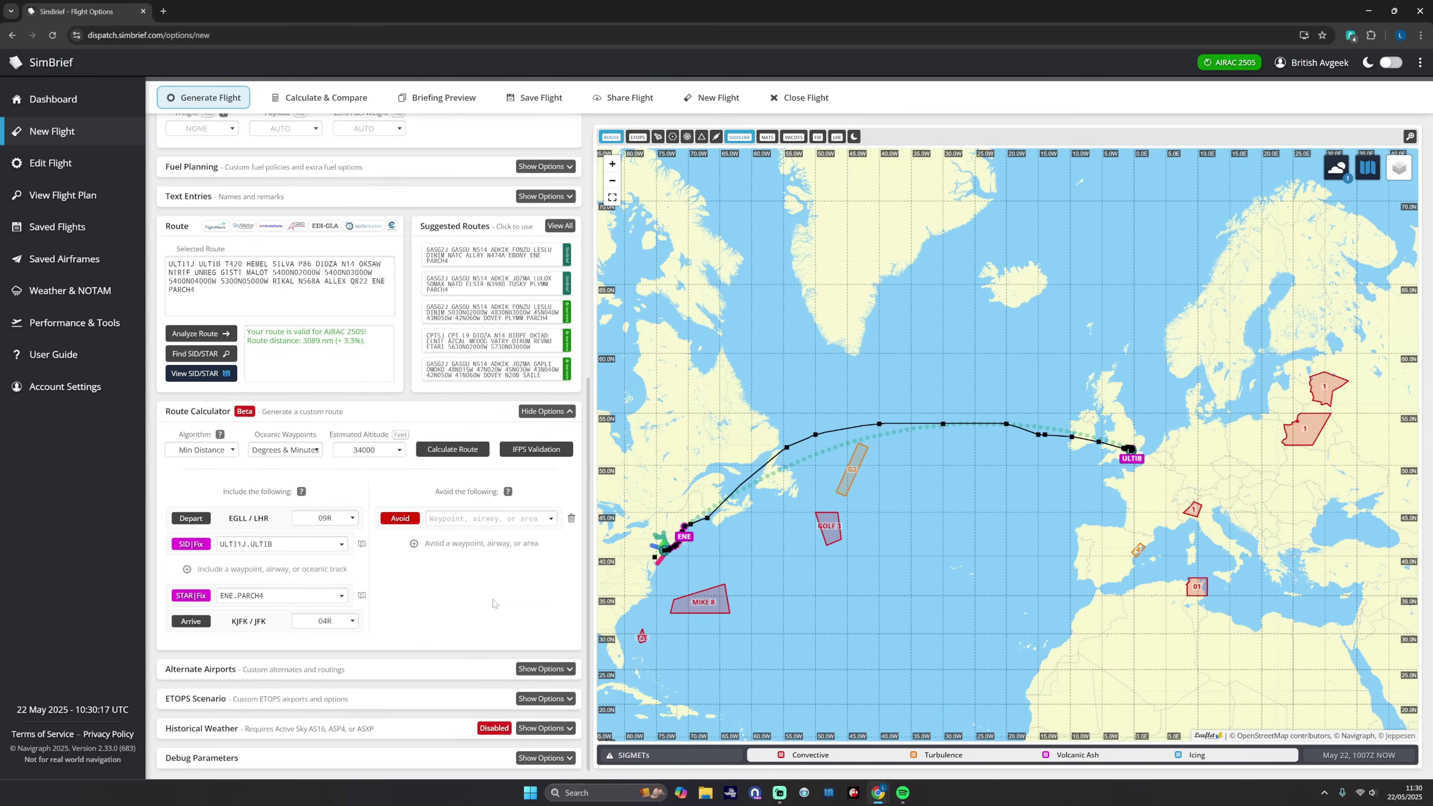
left_click(545, 699)
scroll(545, 698, "down", 2)
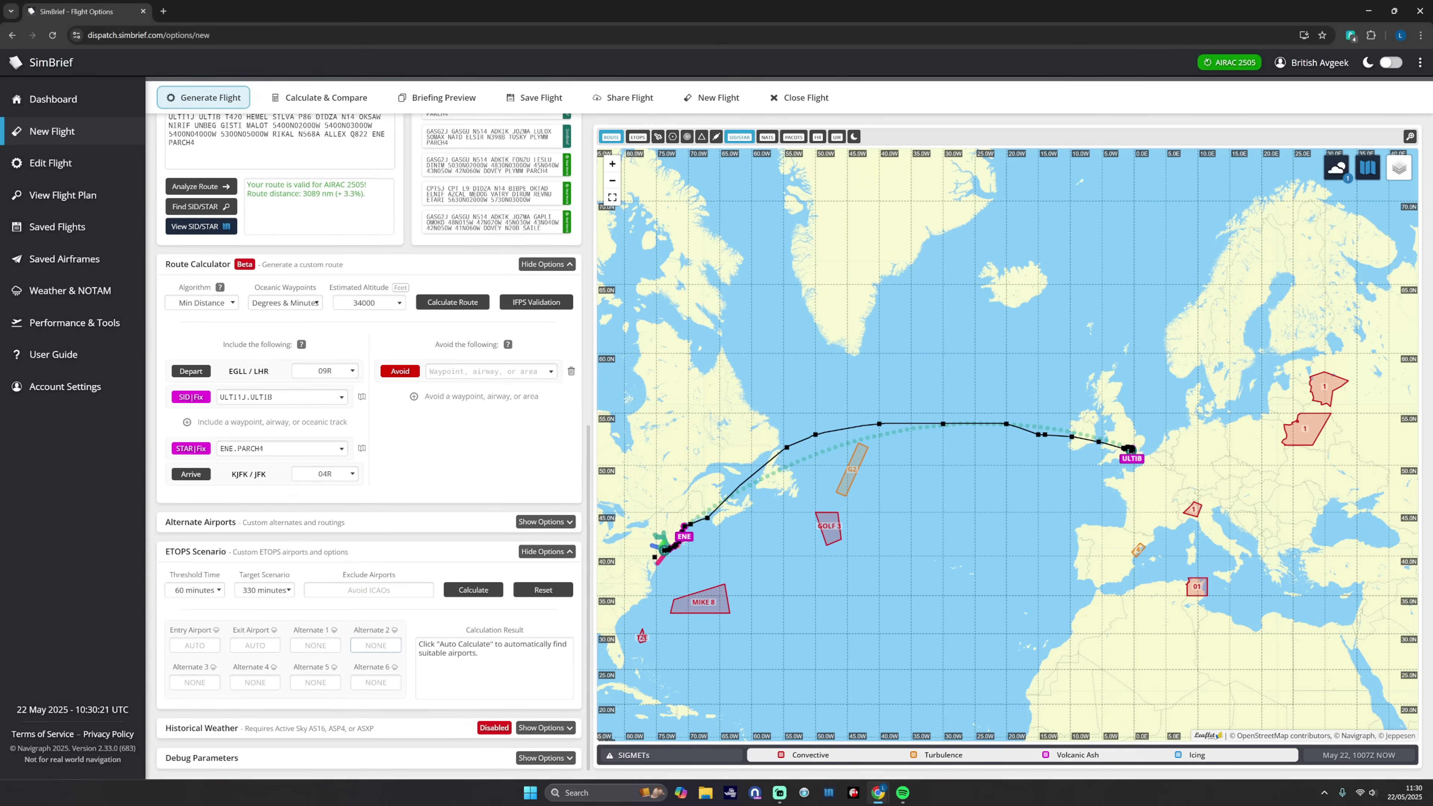
left_click_drag(173, 558, 235, 555)
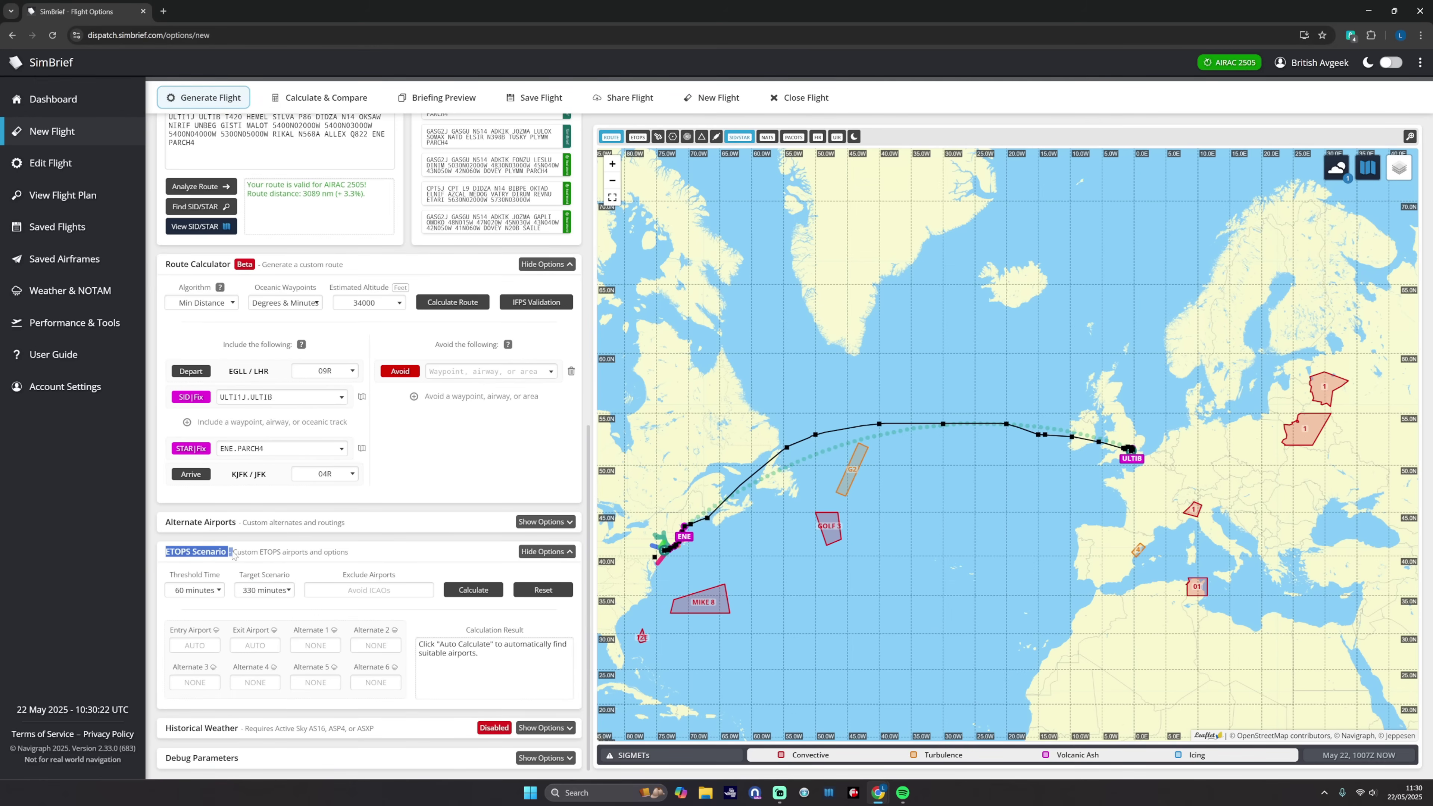
left_click(248, 566)
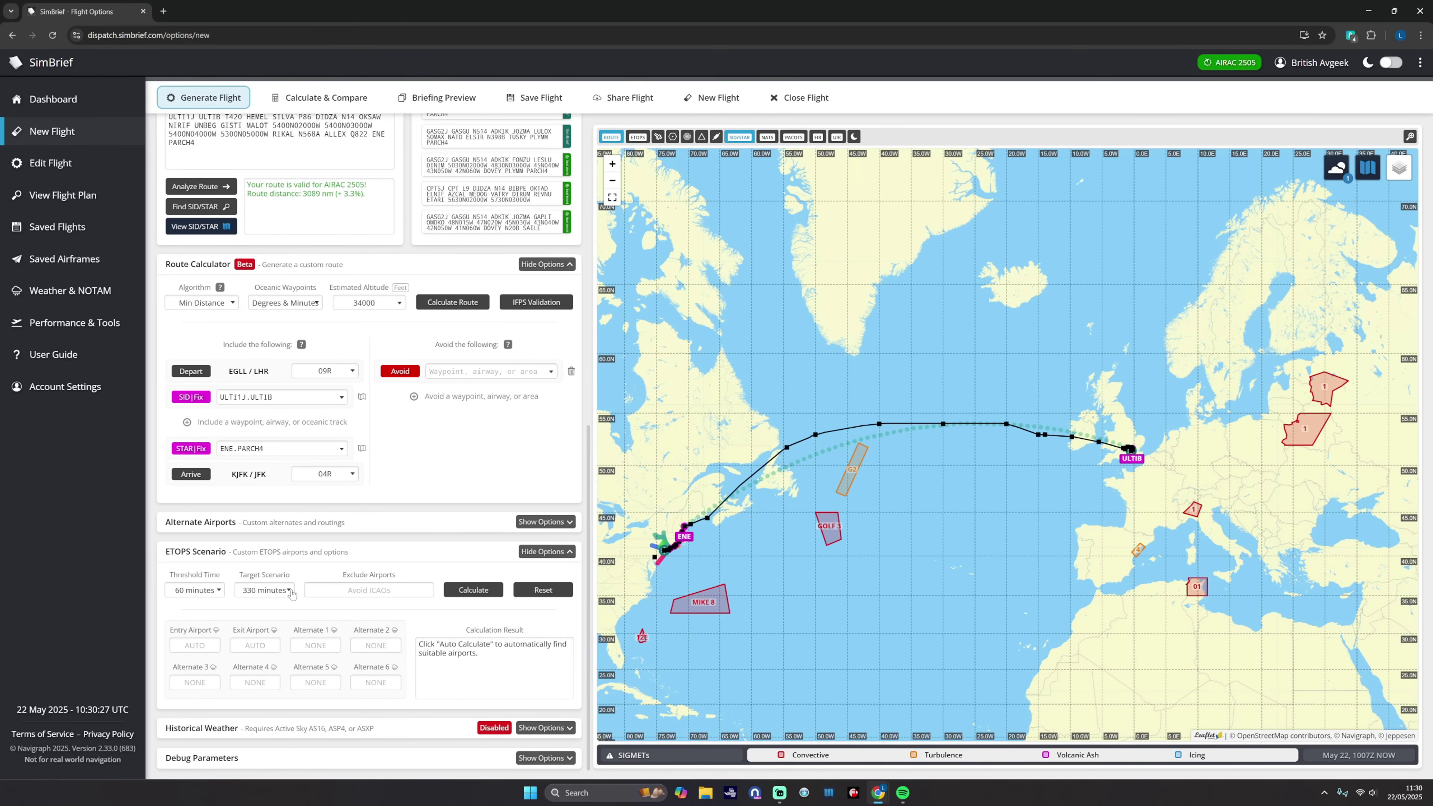
left_click(469, 591)
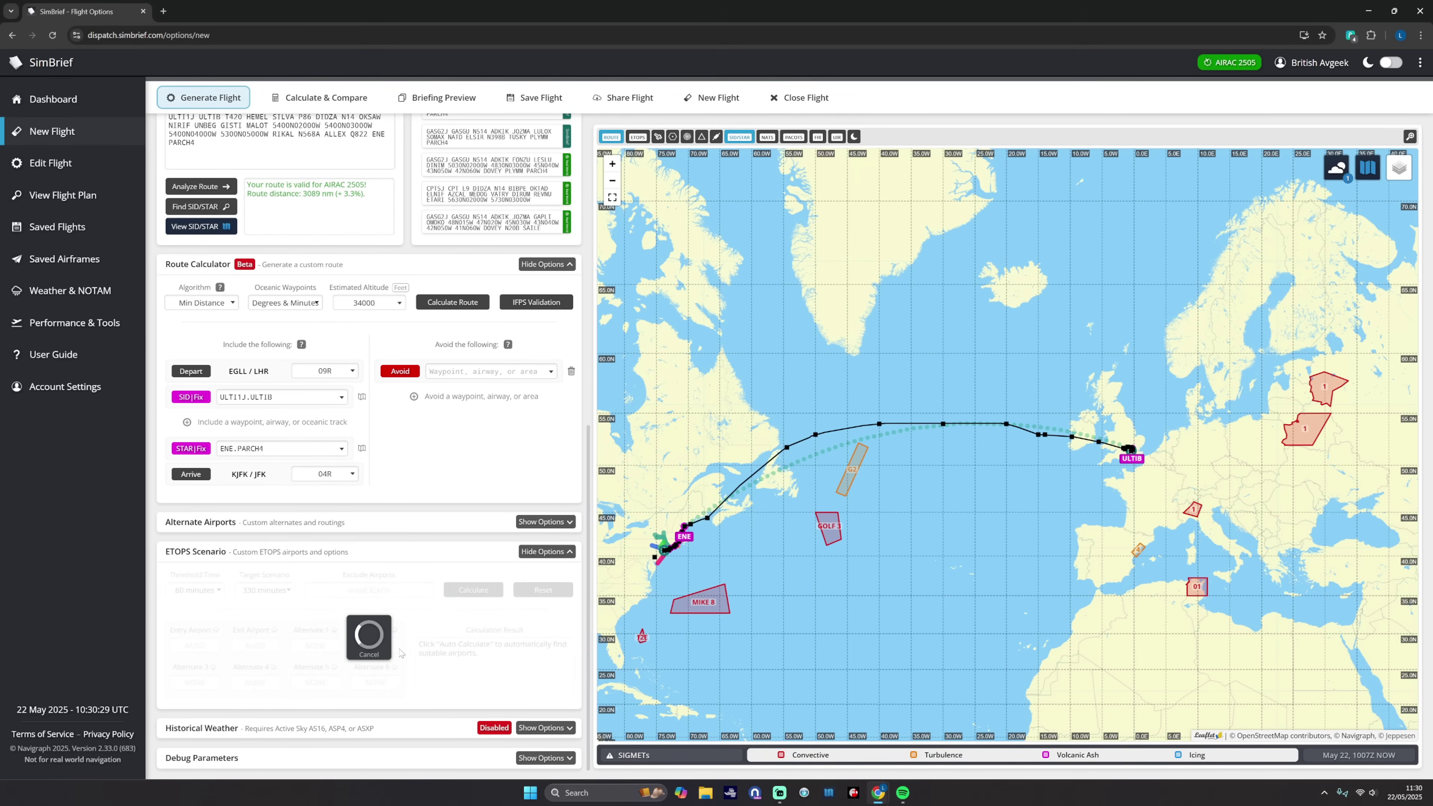
- Inspect the CYQX Gander exit and EIKN Knock airport markers on the map
scroll(965, 508, "down", 2)
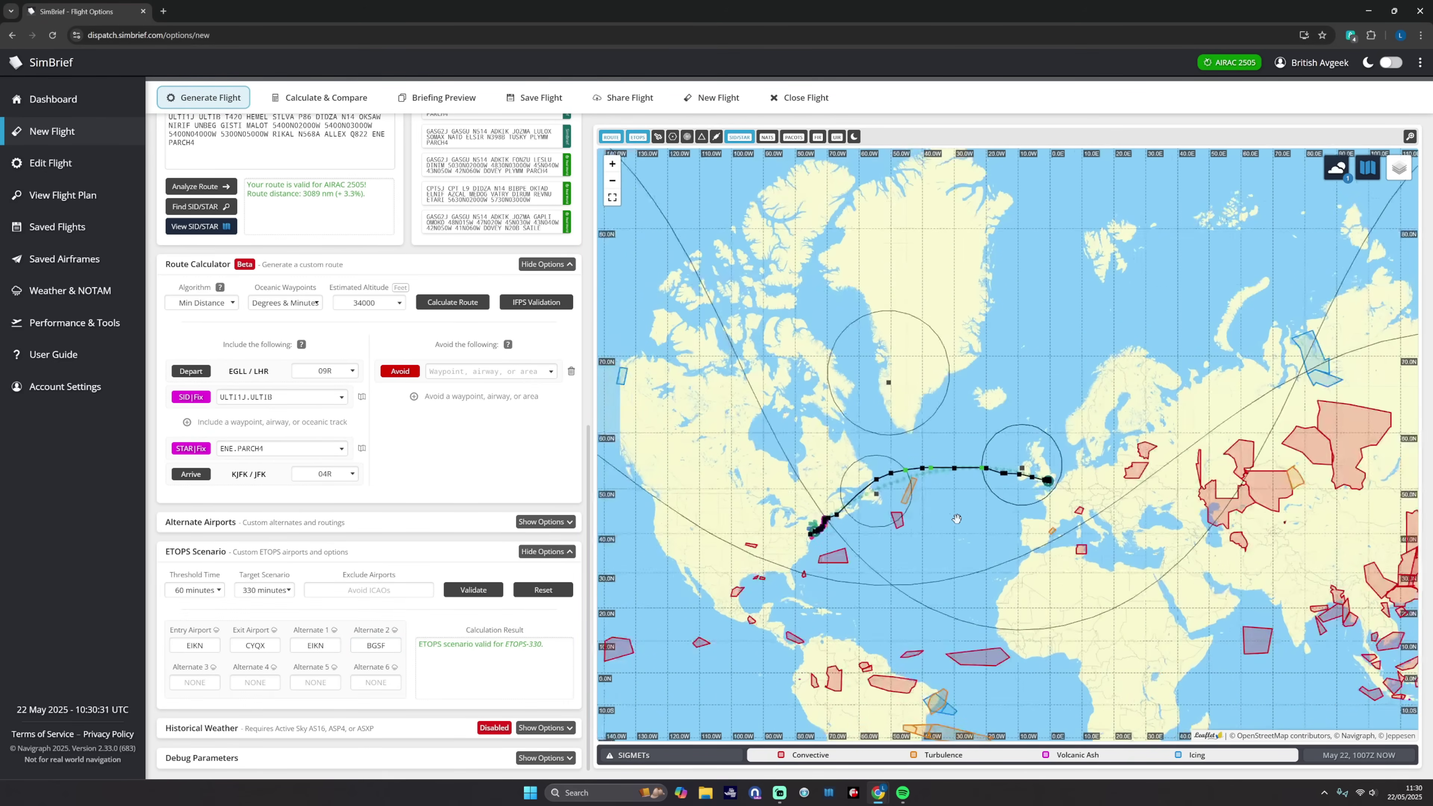
scroll(960, 528, "up", 1)
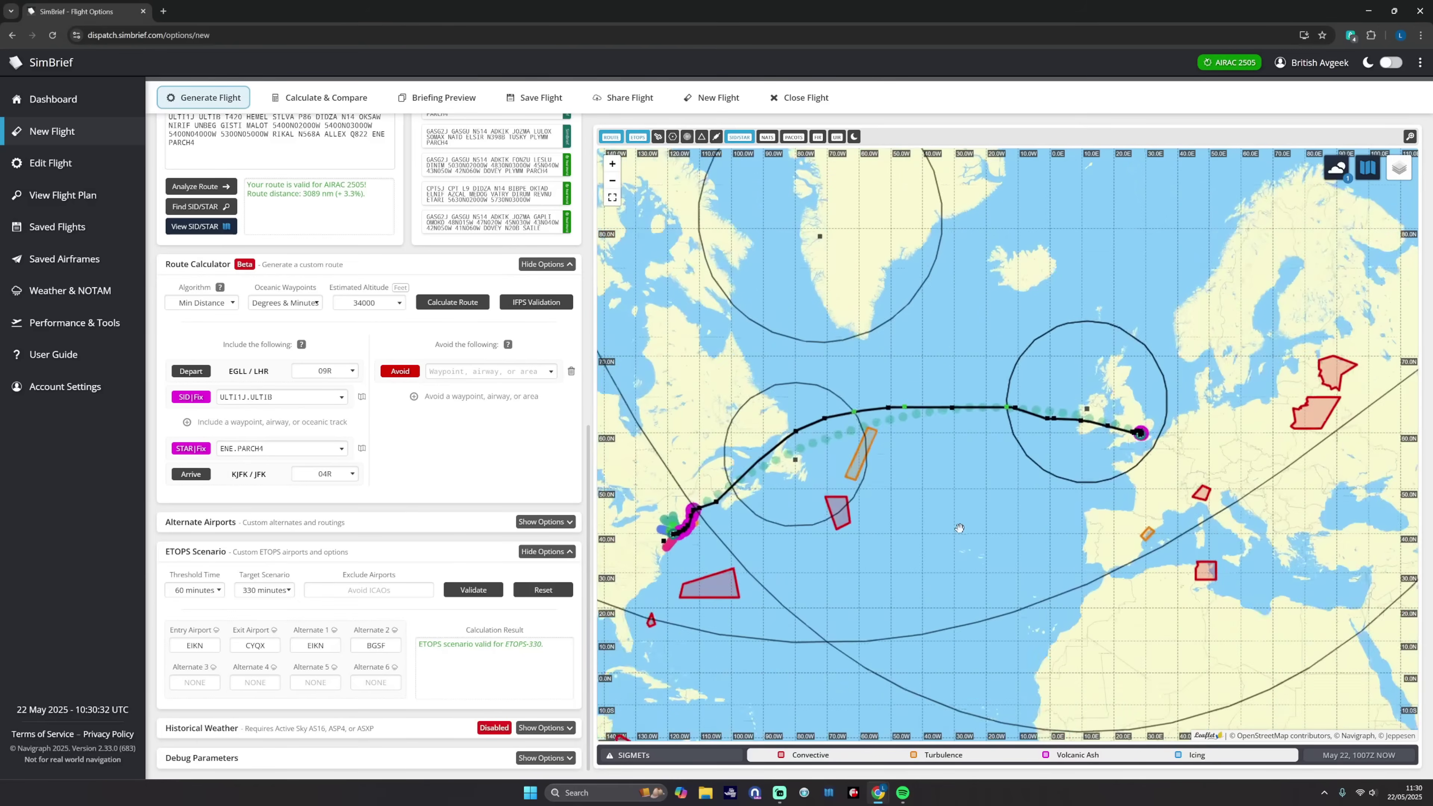
left_click(796, 461)
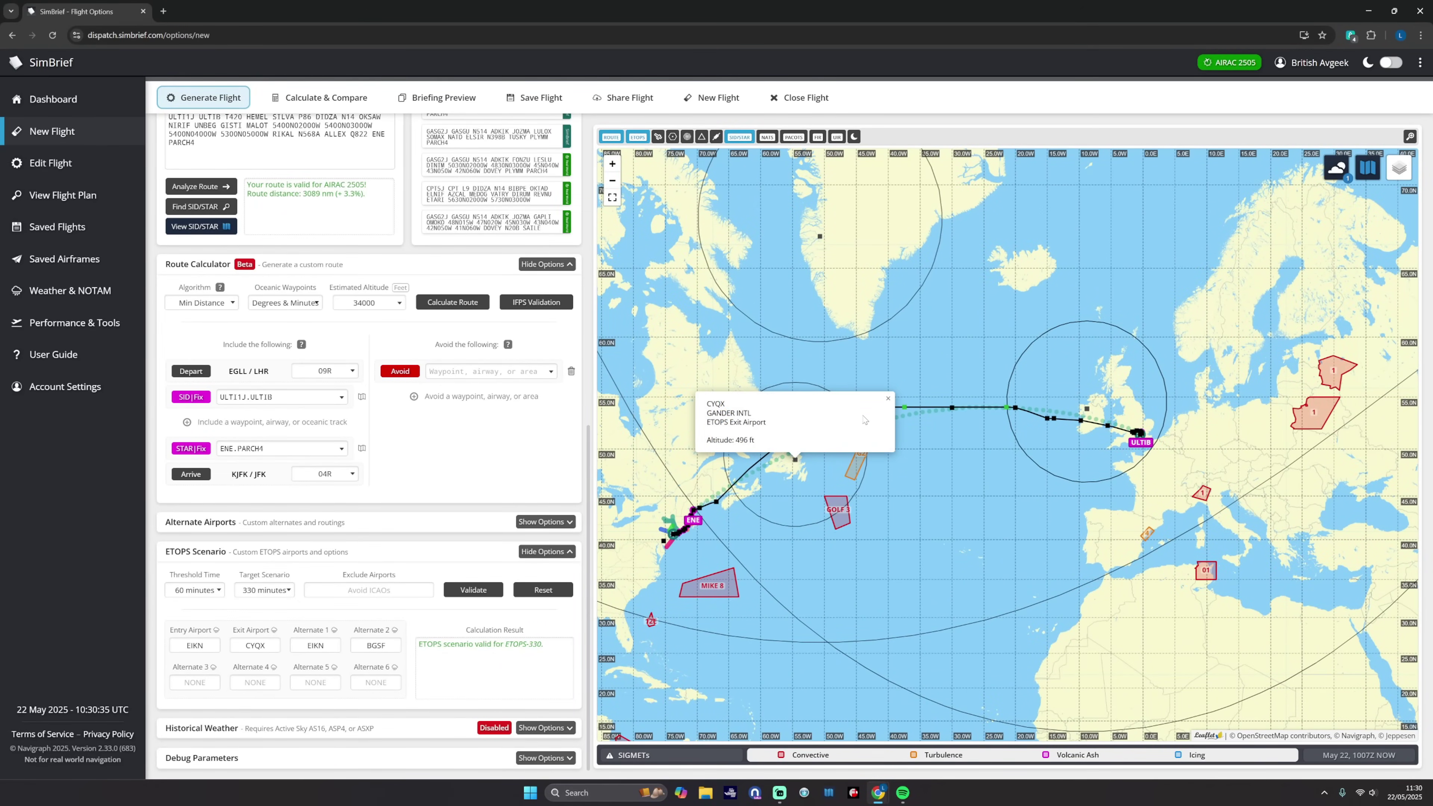
left_click(1087, 407)
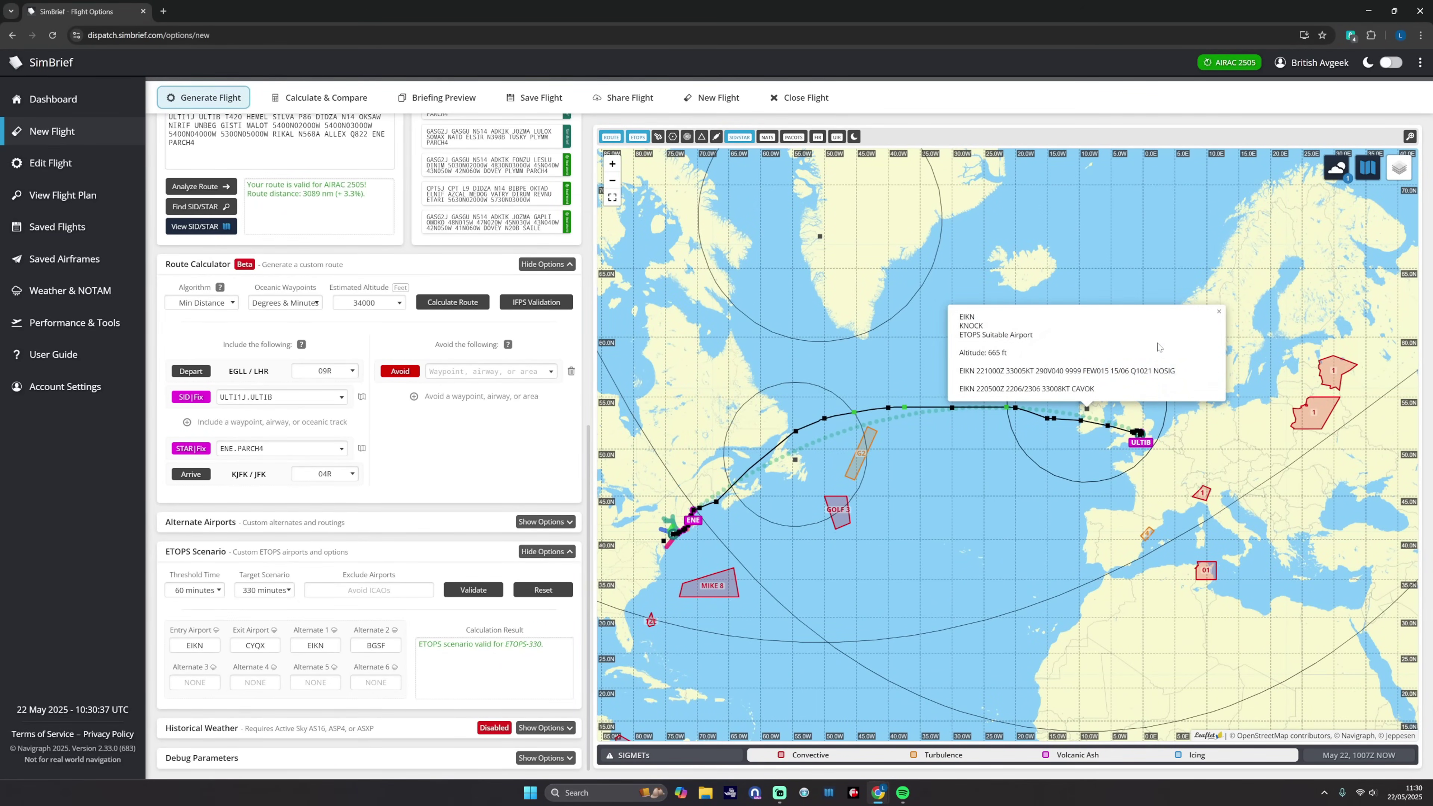
left_click(1217, 316)
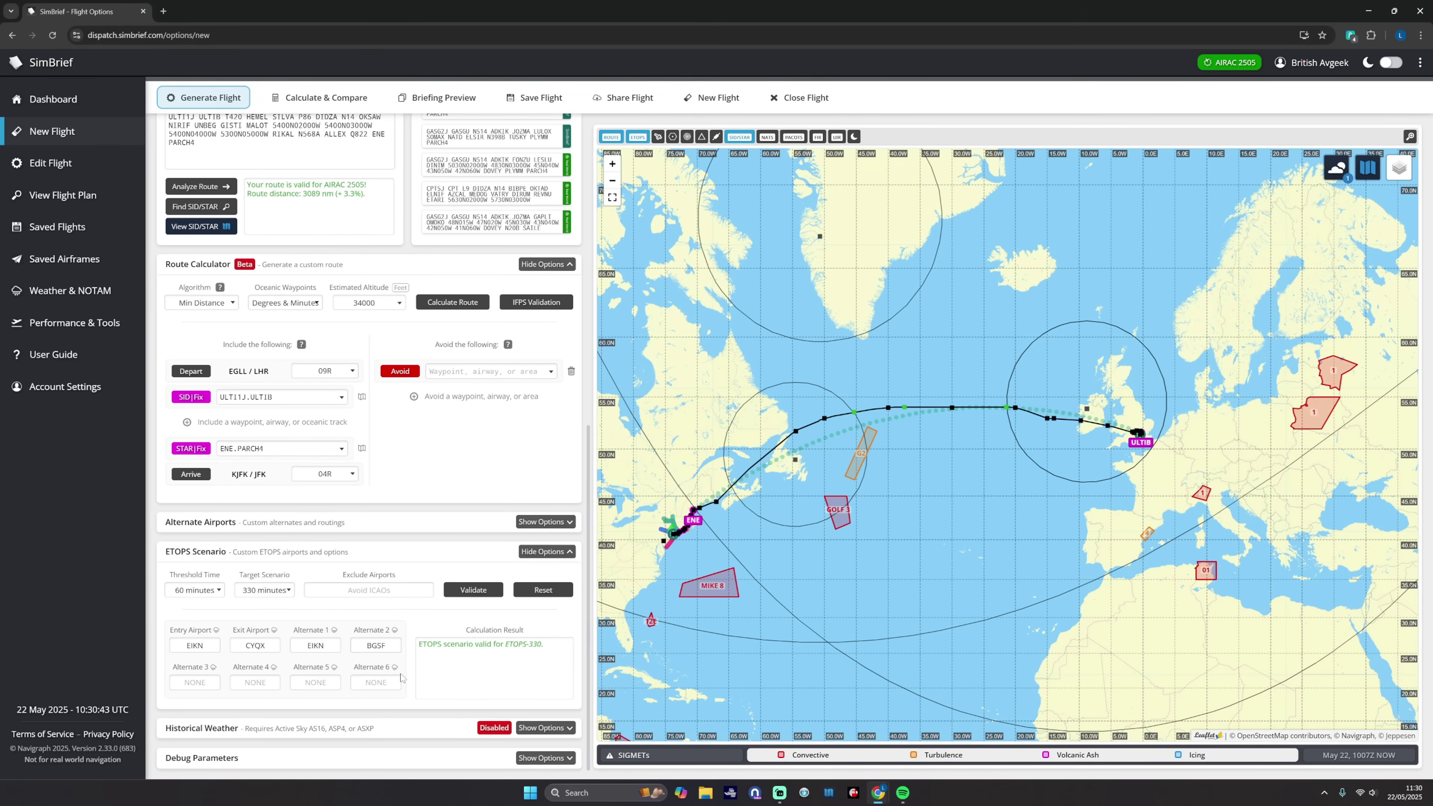
scroll(402, 678, "up", 10)
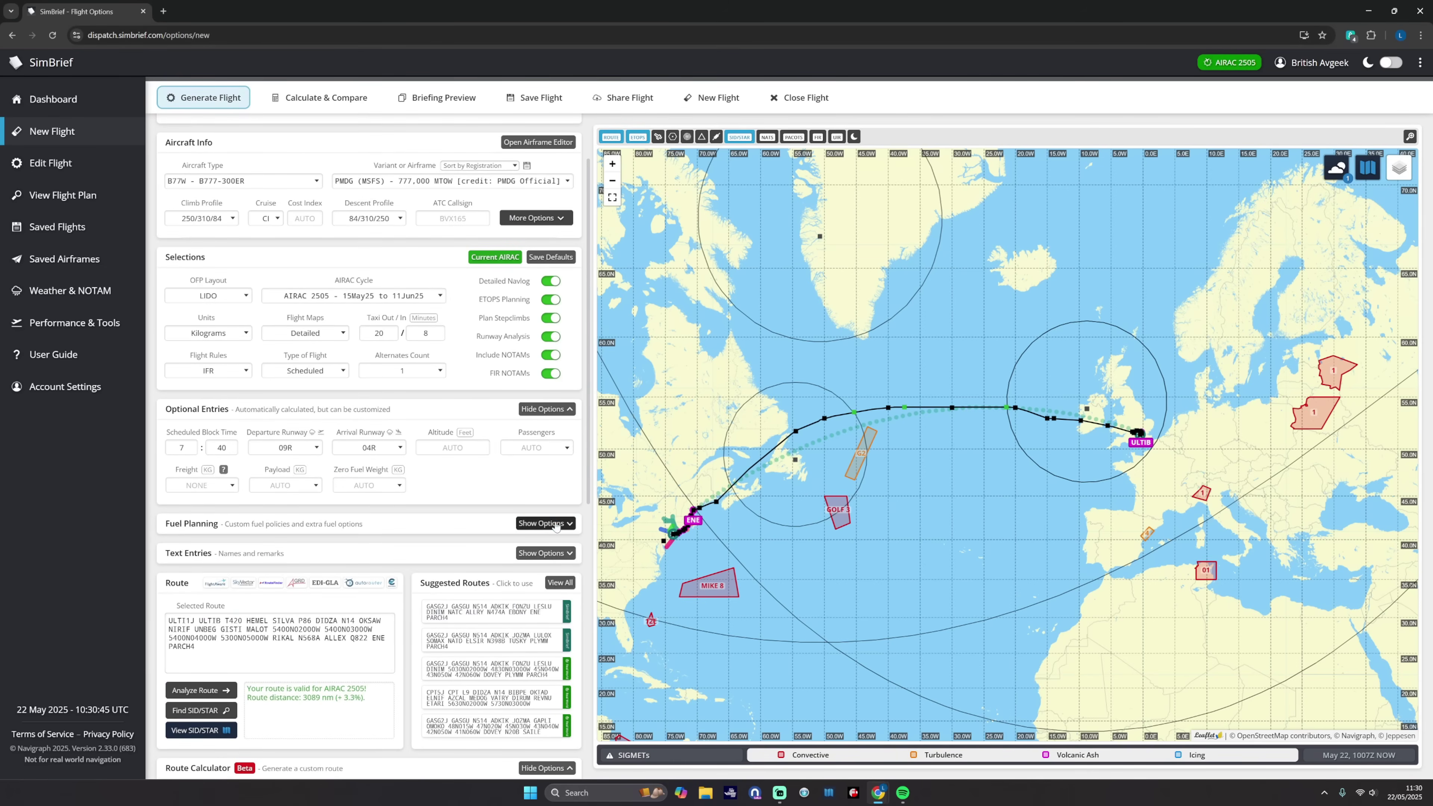
left_click(556, 523)
scroll(271, 505, "down", 2)
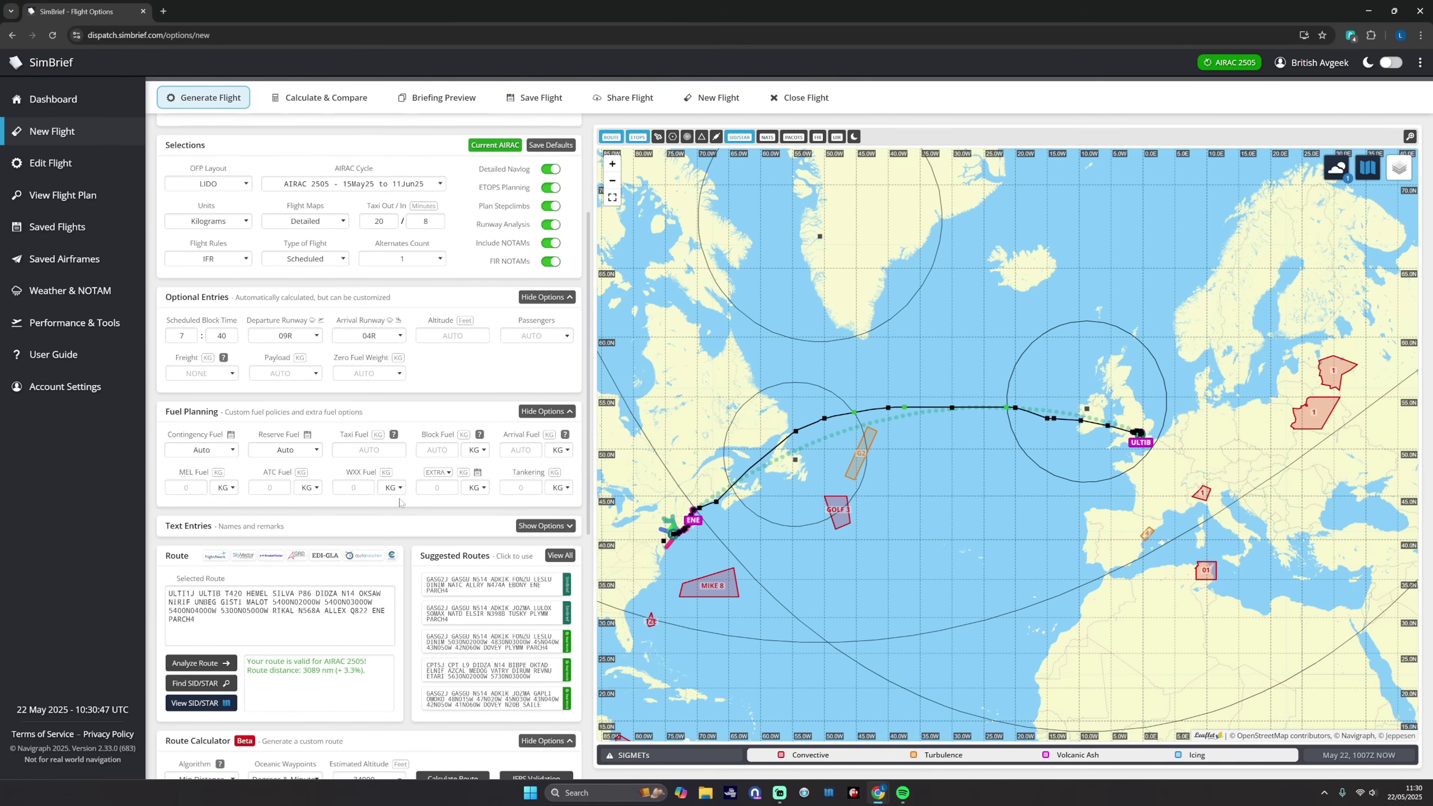
left_click(546, 411)
scroll(346, 479, "up", 2)
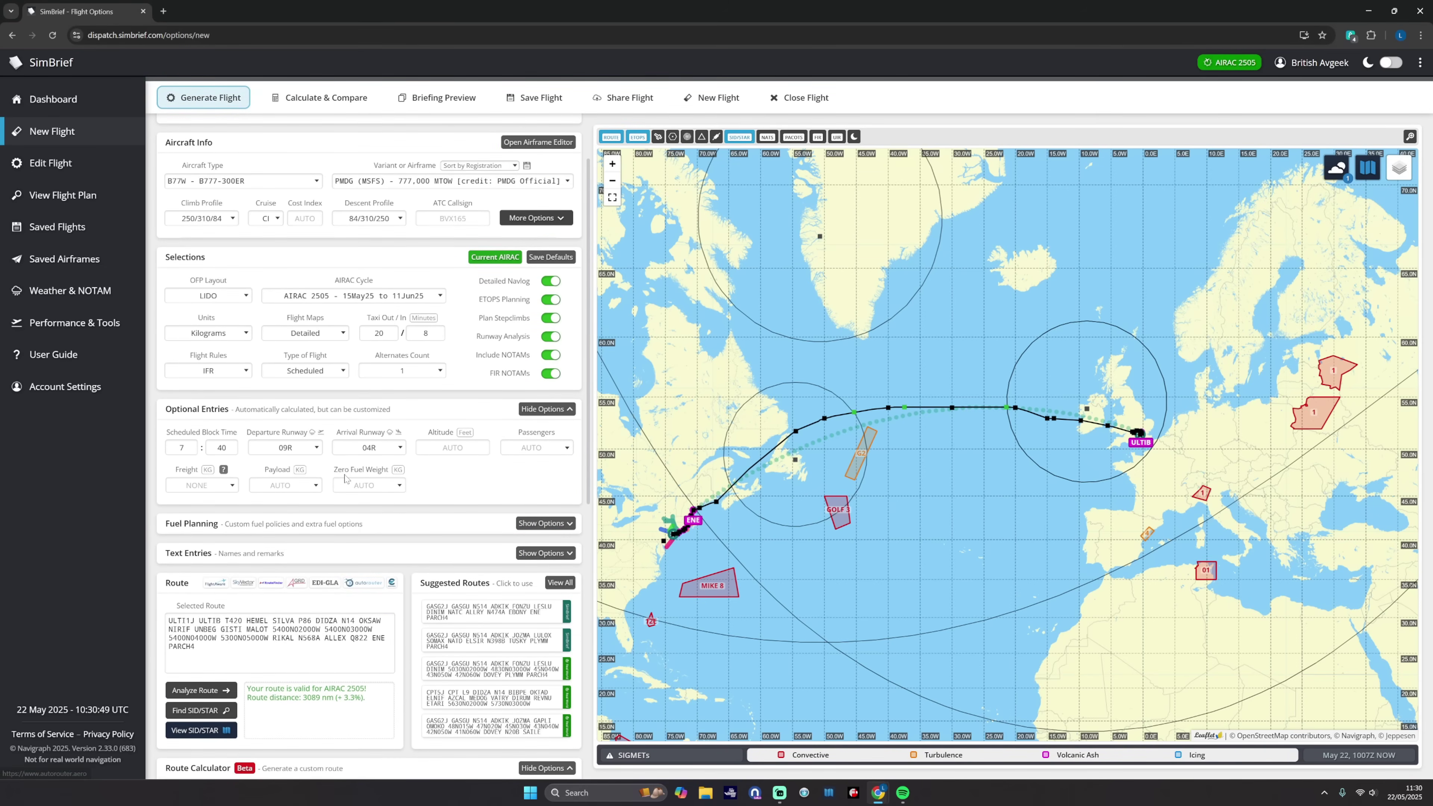
scroll(350, 486, "up", 1)
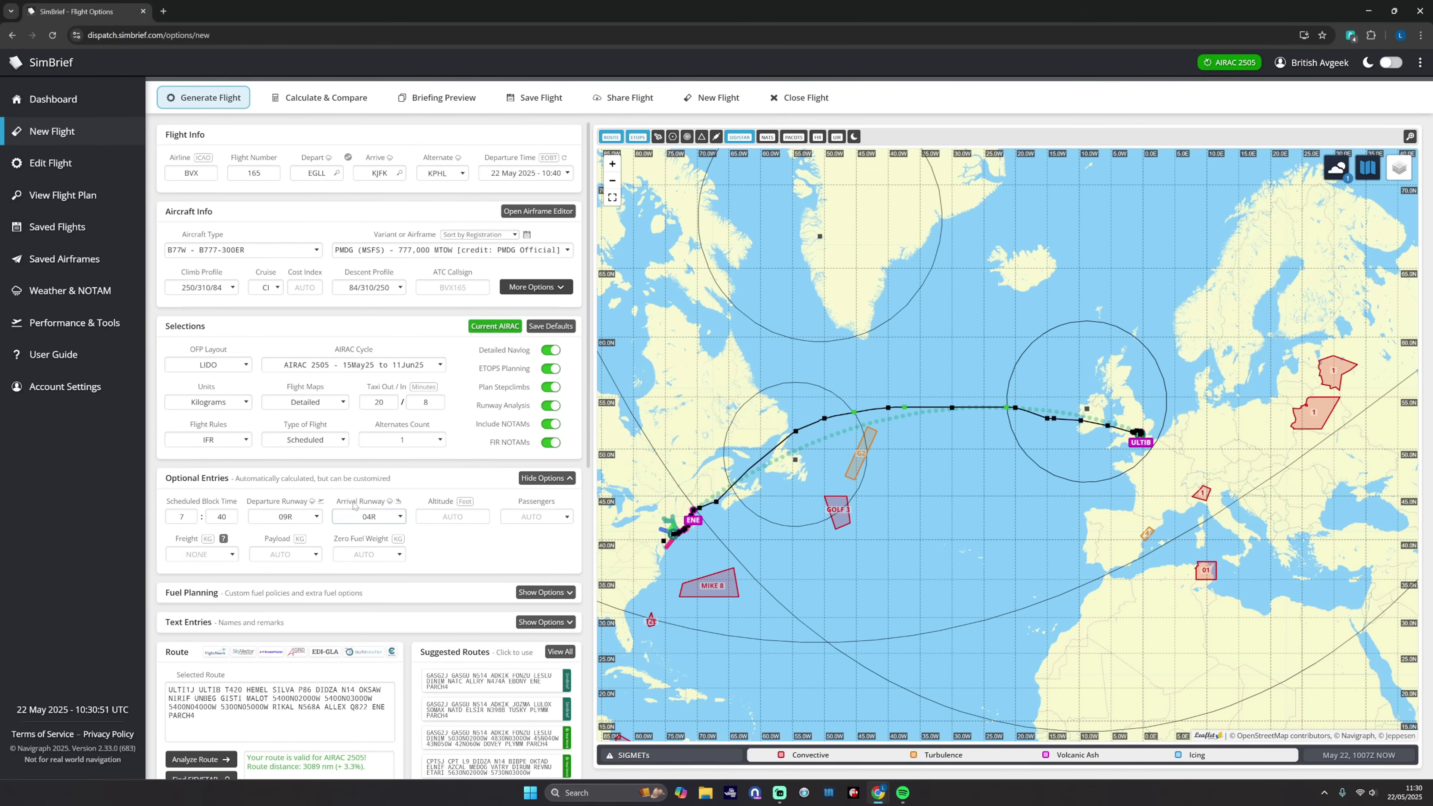
scroll(723, 560, "down", 3)
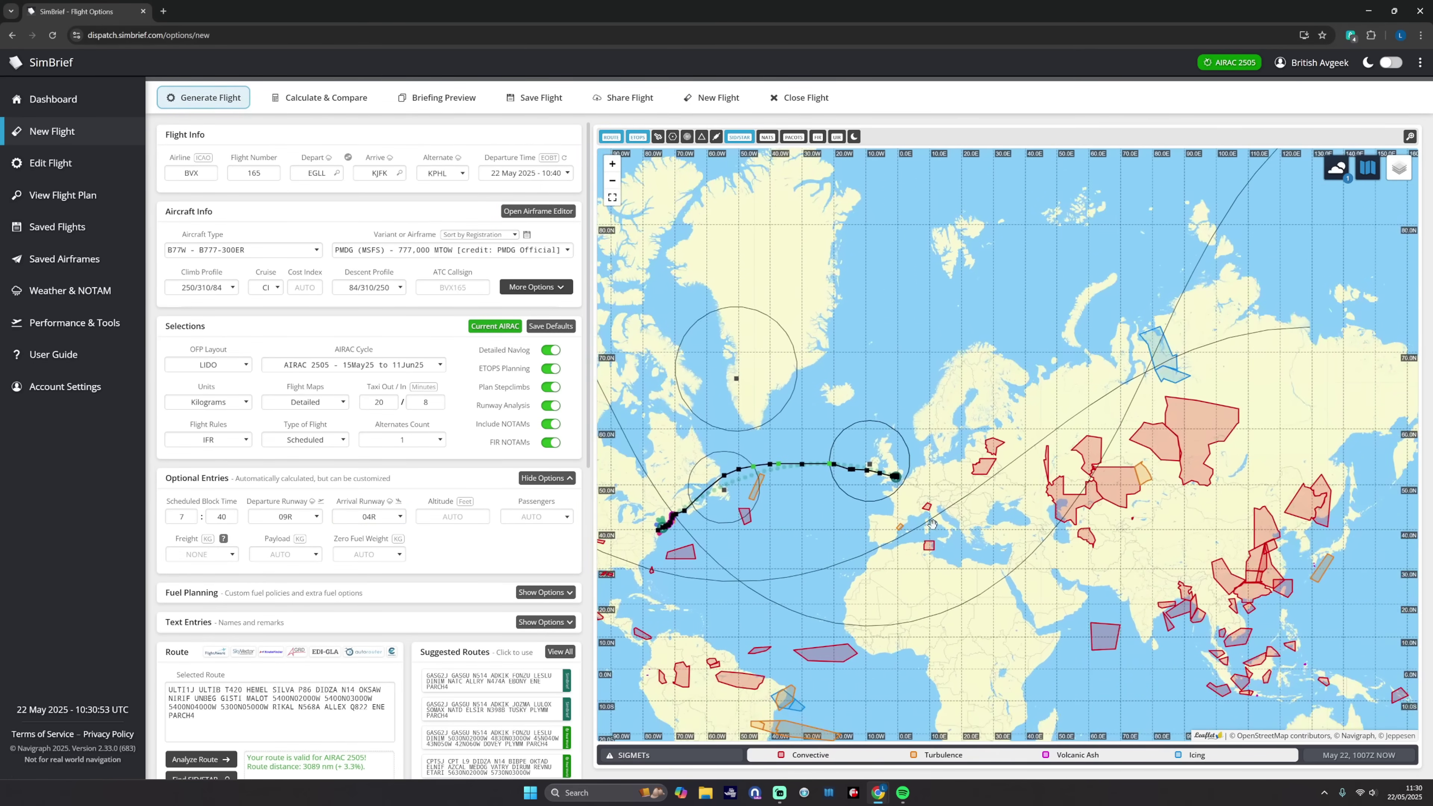
scroll(916, 454, "down", 2)
left_click_drag(909, 447, 959, 489)
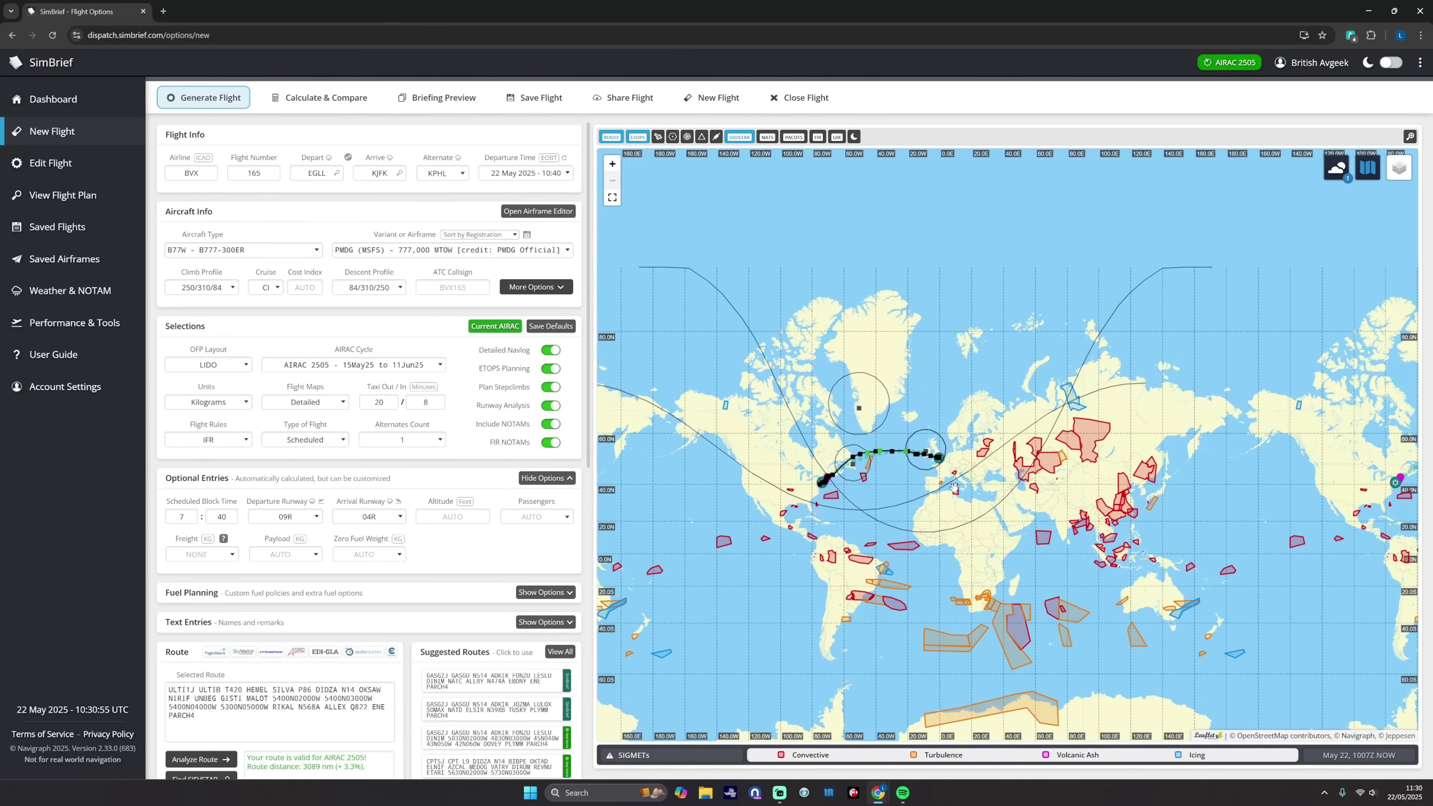